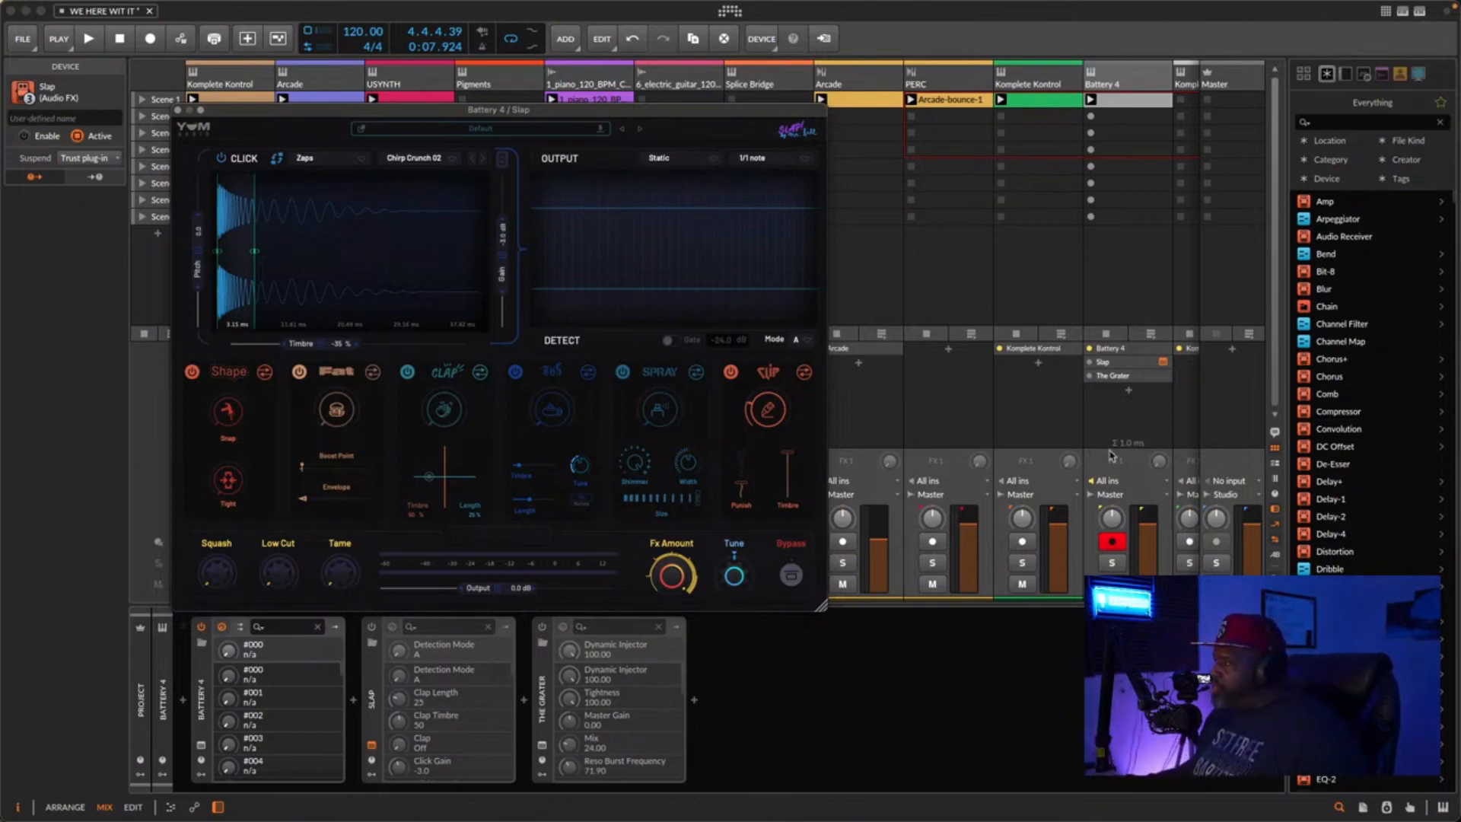
# - Solo the Battery 4 track, start playback, and enable the Slap device
pyautogui.click(1113, 563)
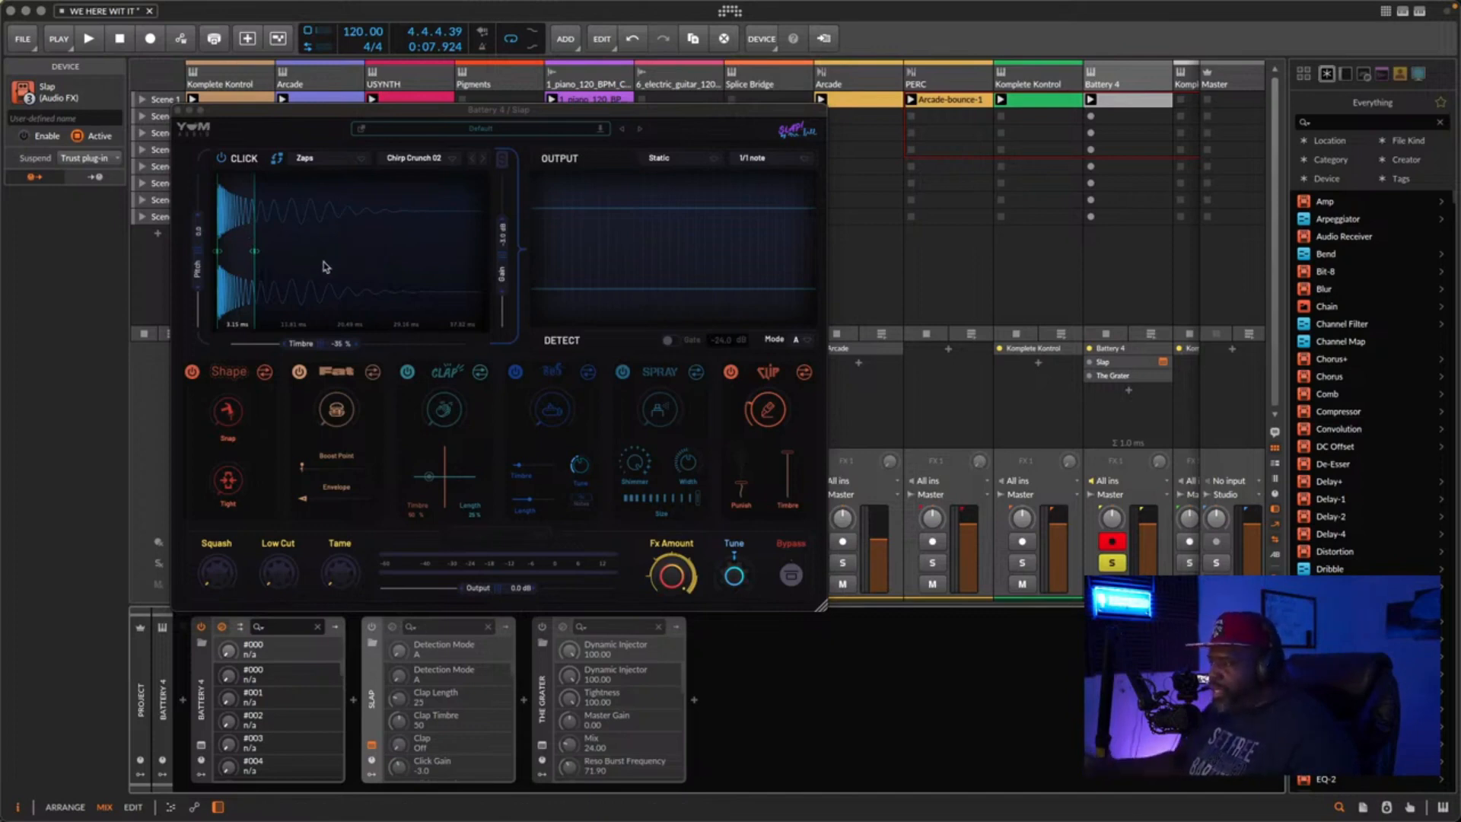
pyautogui.press('space')
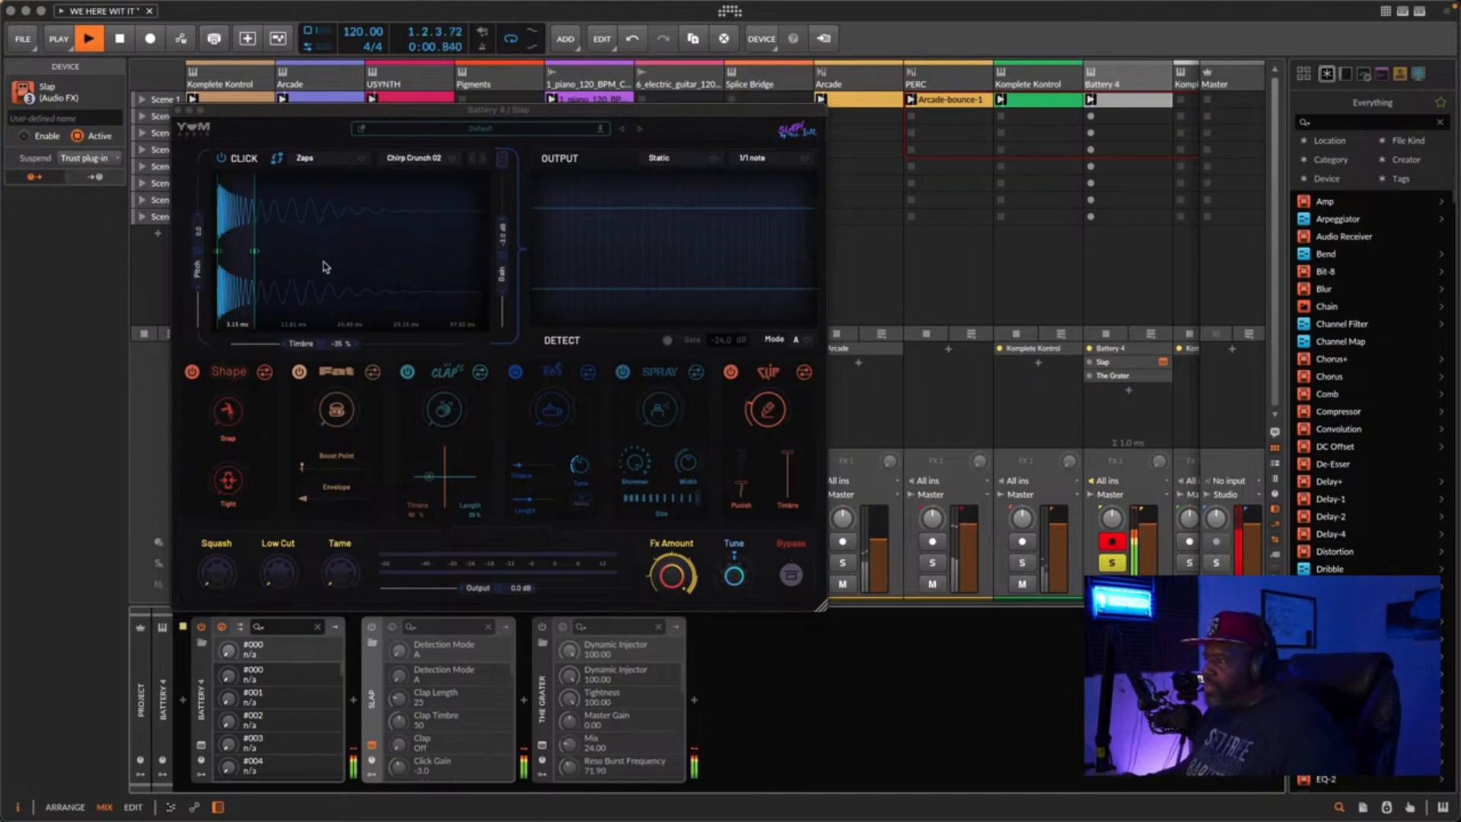
pyautogui.moveTo(298, 770)
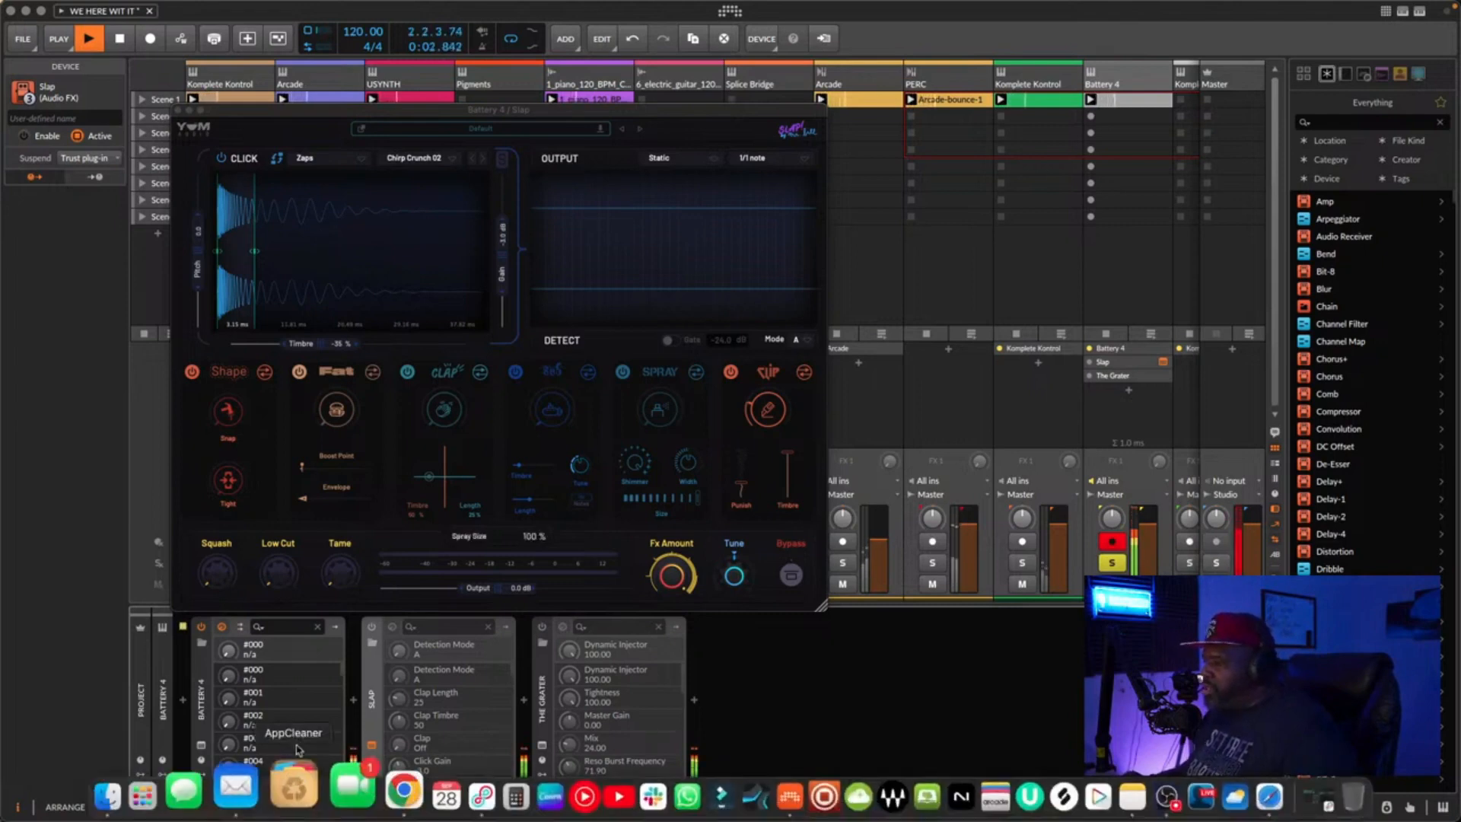
pyautogui.click(373, 630)
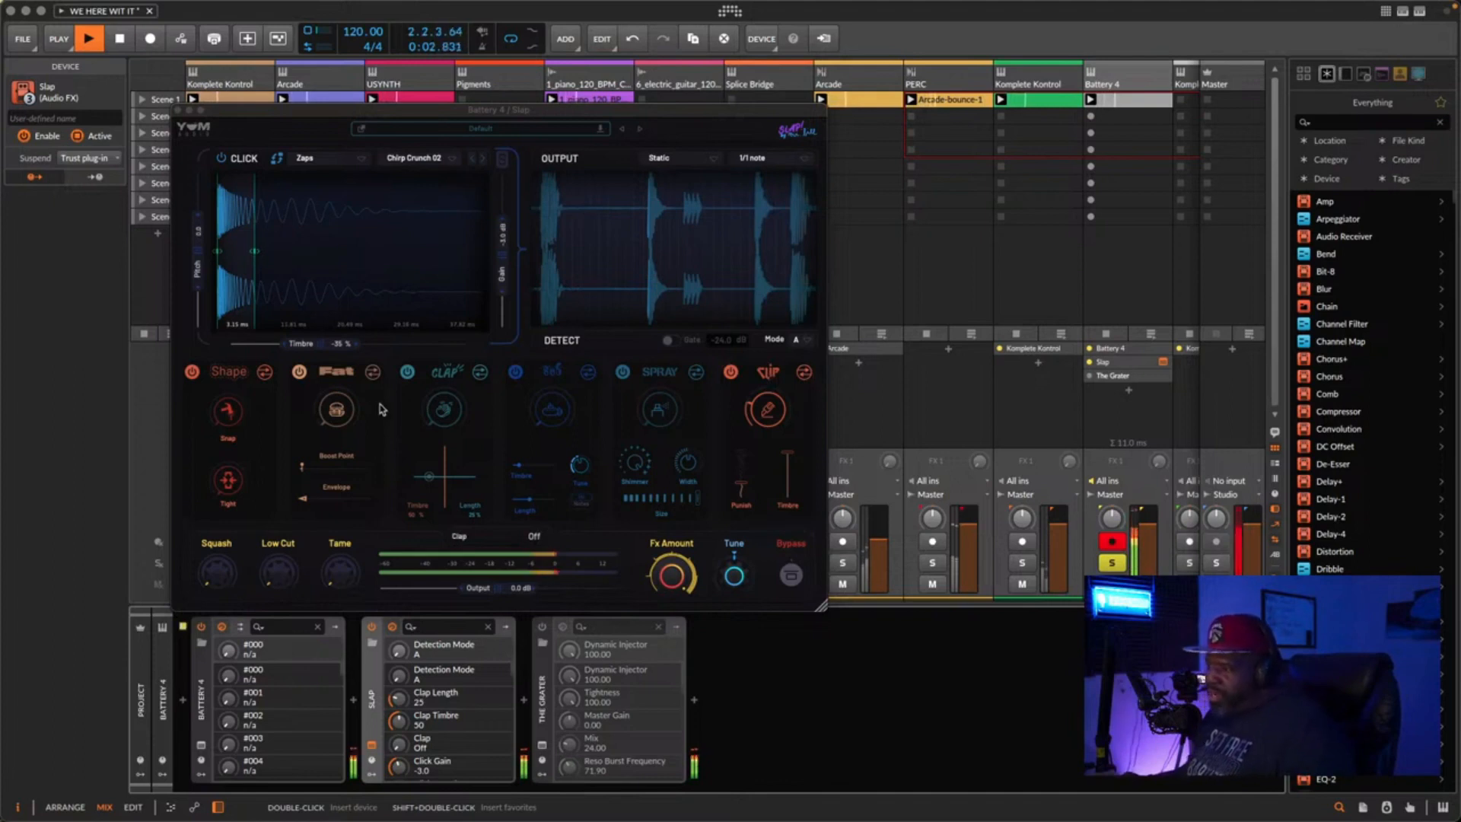
# - Set the Shape module's Snap to about 38%, and try Tight at 63% before turning it off
pyautogui.moveTo(228, 415); pyautogui.dragTo(233, 322)
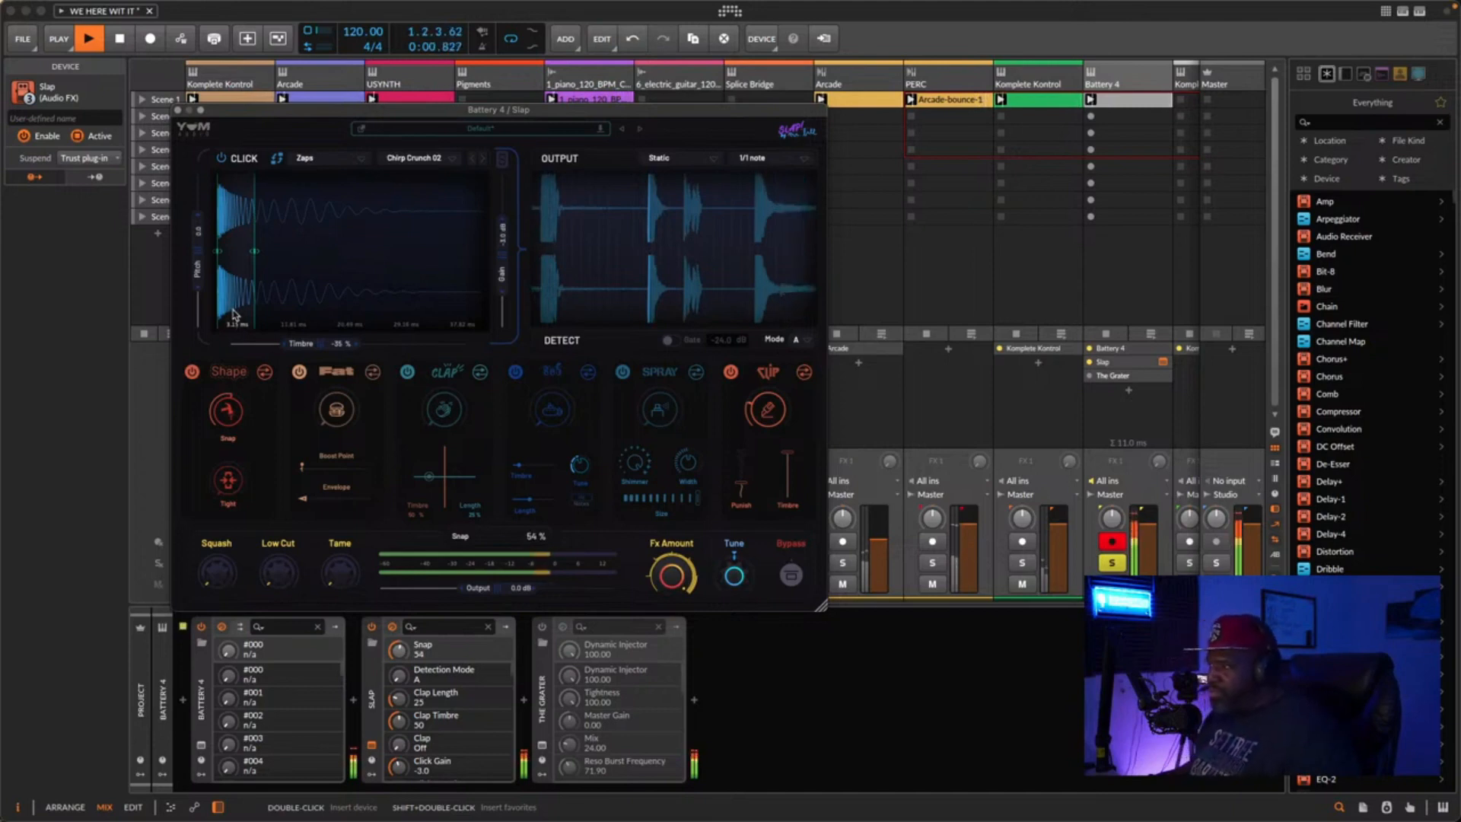
pyautogui.moveTo(233, 310); pyautogui.dragTo(235, 357)
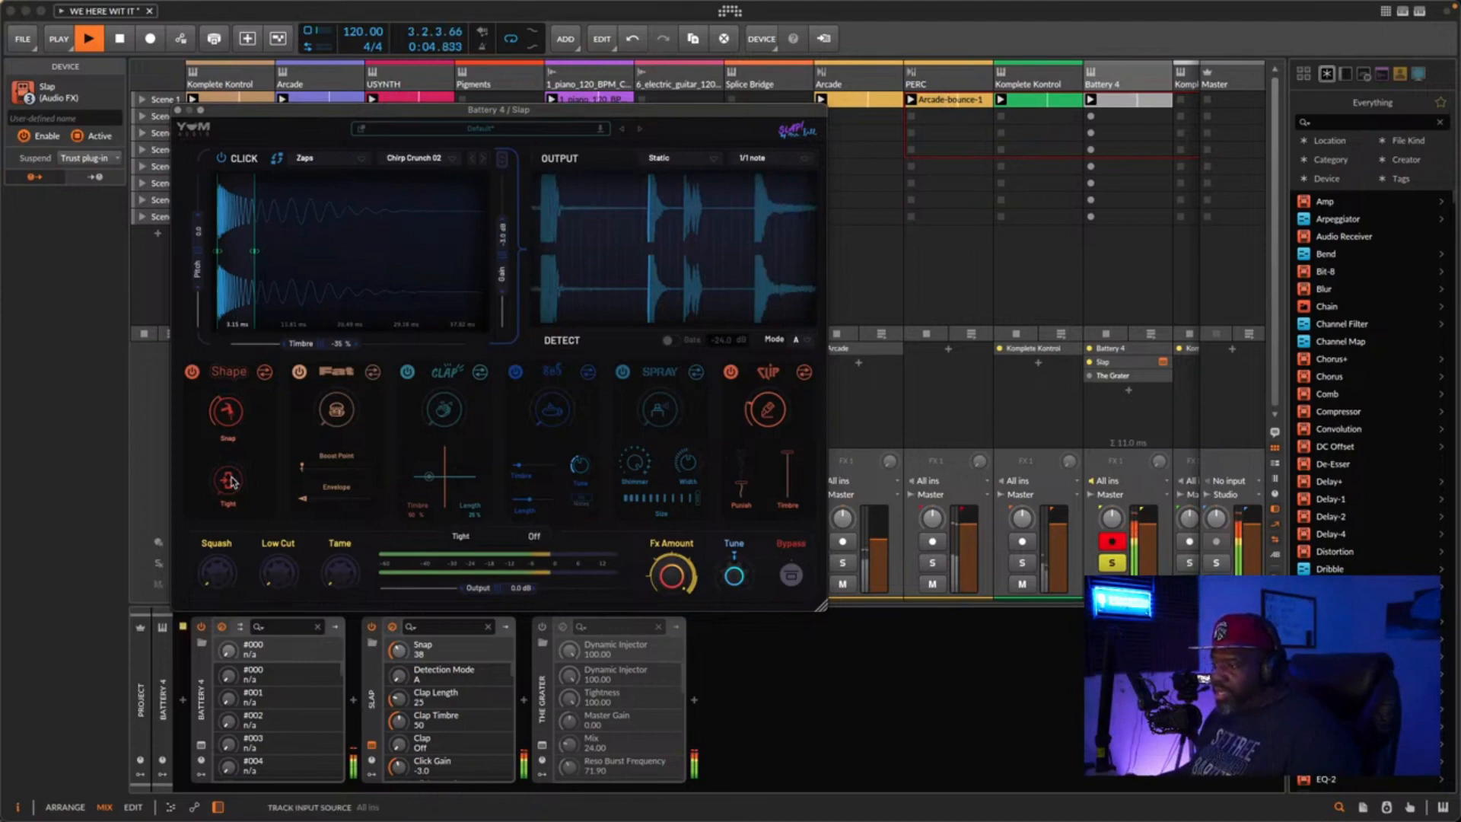
pyautogui.moveTo(232, 480); pyautogui.dragTo(242, 388)
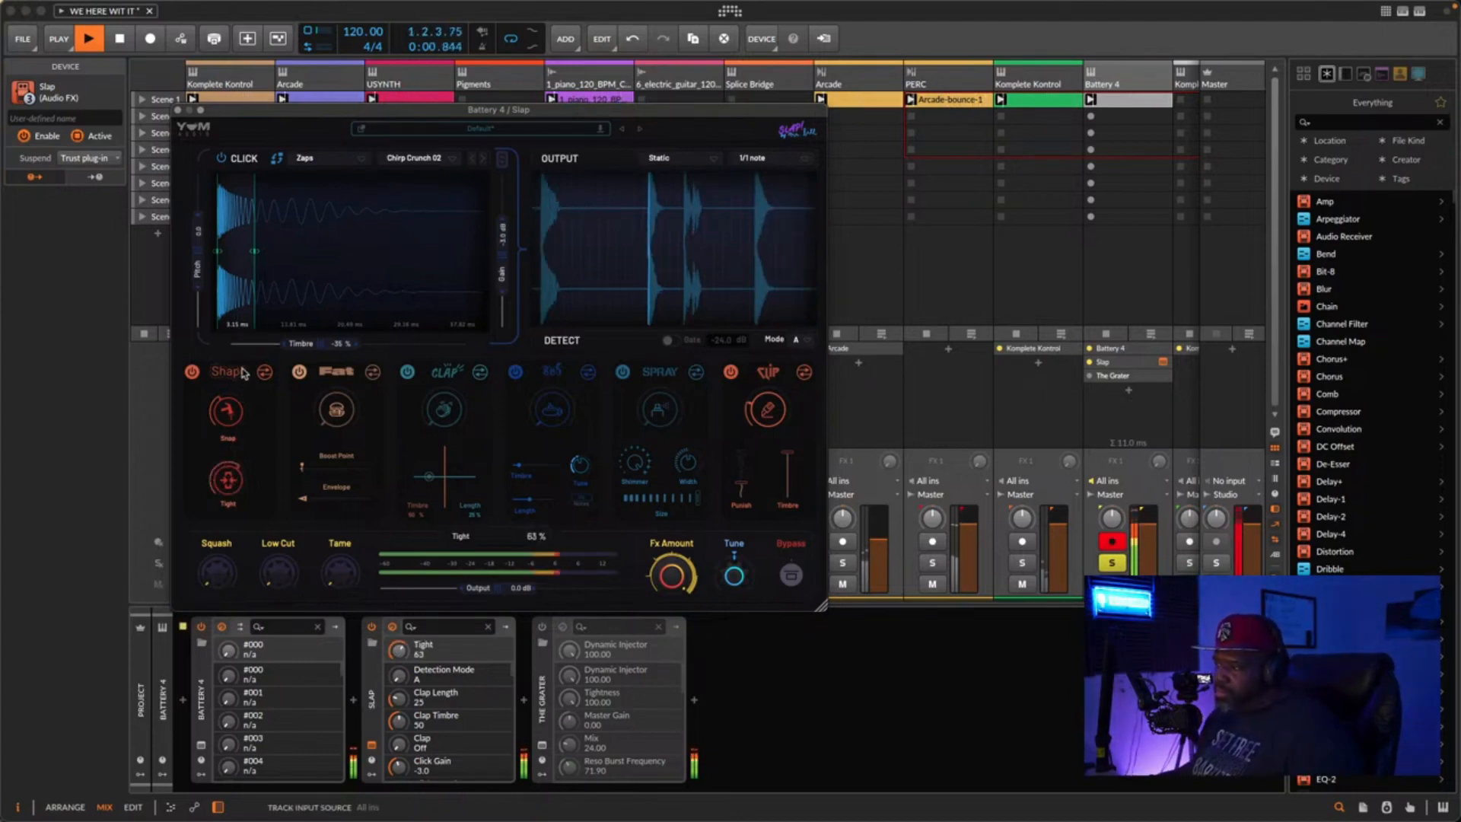
pyautogui.moveTo(242, 373); pyautogui.dragTo(233, 475)
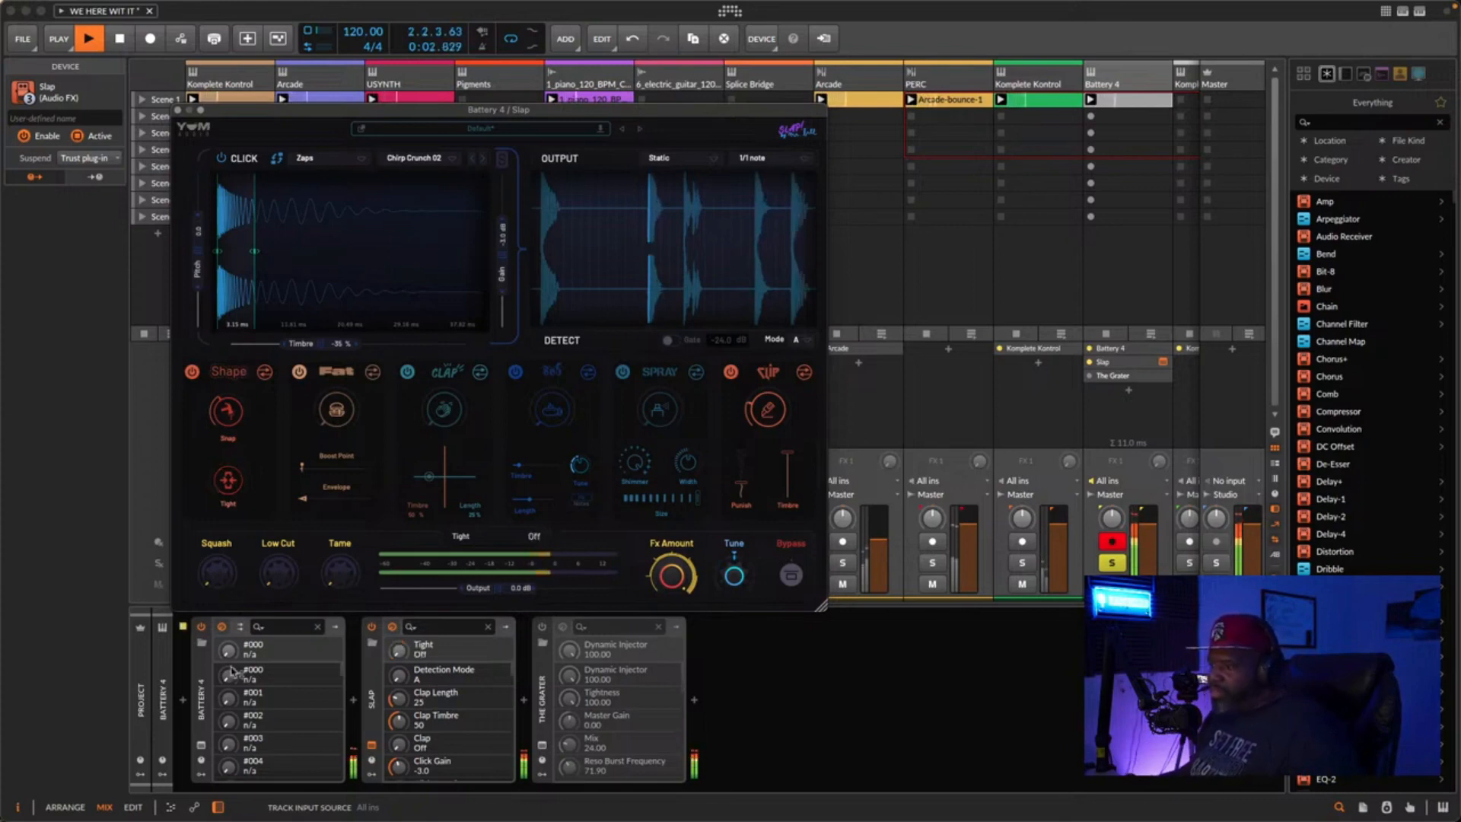
pyautogui.click(228, 423)
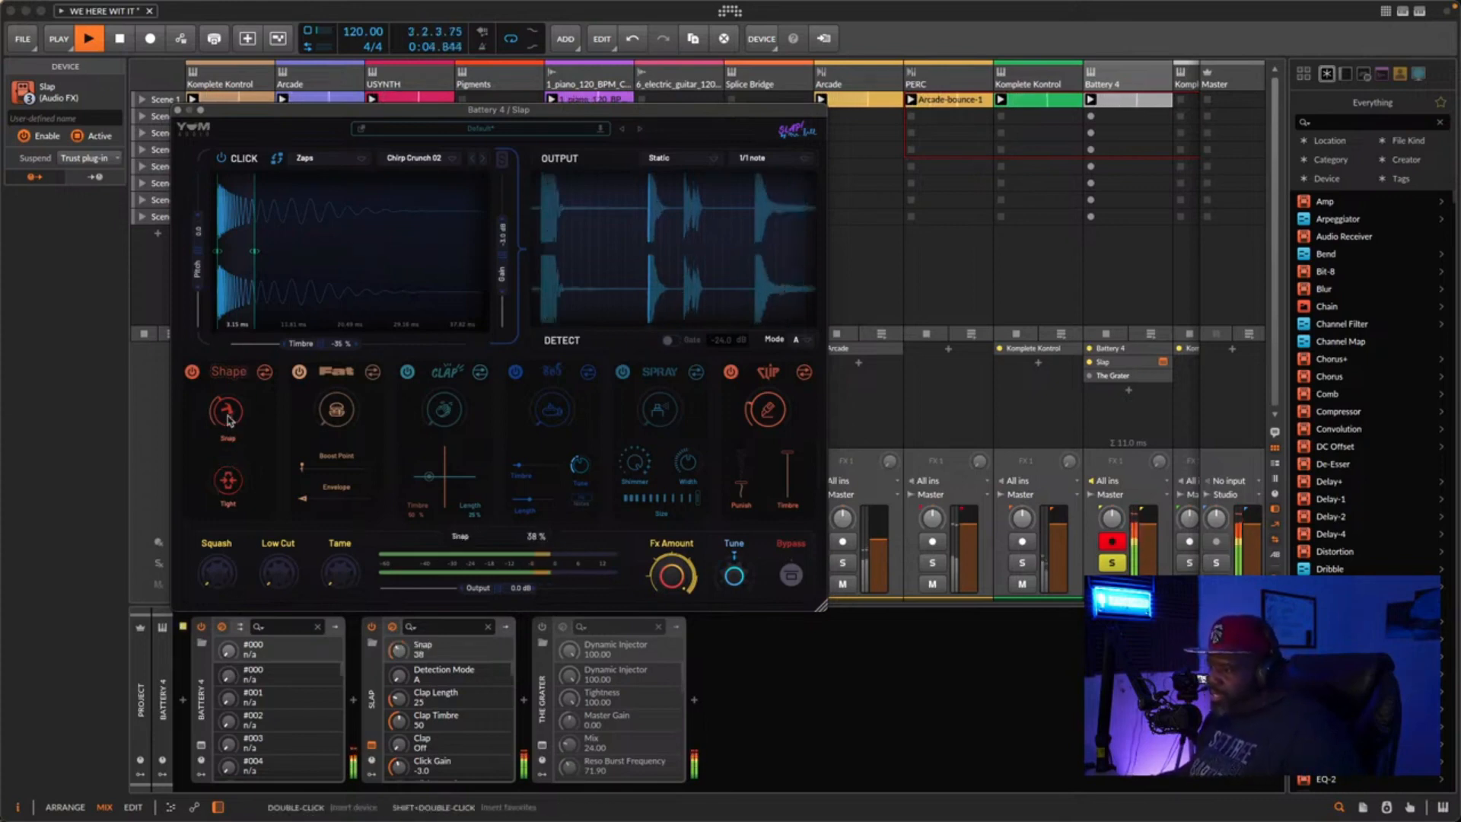
# - Try the Fat amount at about 15% with the boost point at 20 Hz, and turn the amount back off
pyautogui.click(335, 407)
pyautogui.moveTo(335, 403)
pyautogui.mouseDown()
pyautogui.moveTo(338, 377)
pyautogui.moveTo(338, 392)
pyautogui.mouseUp()
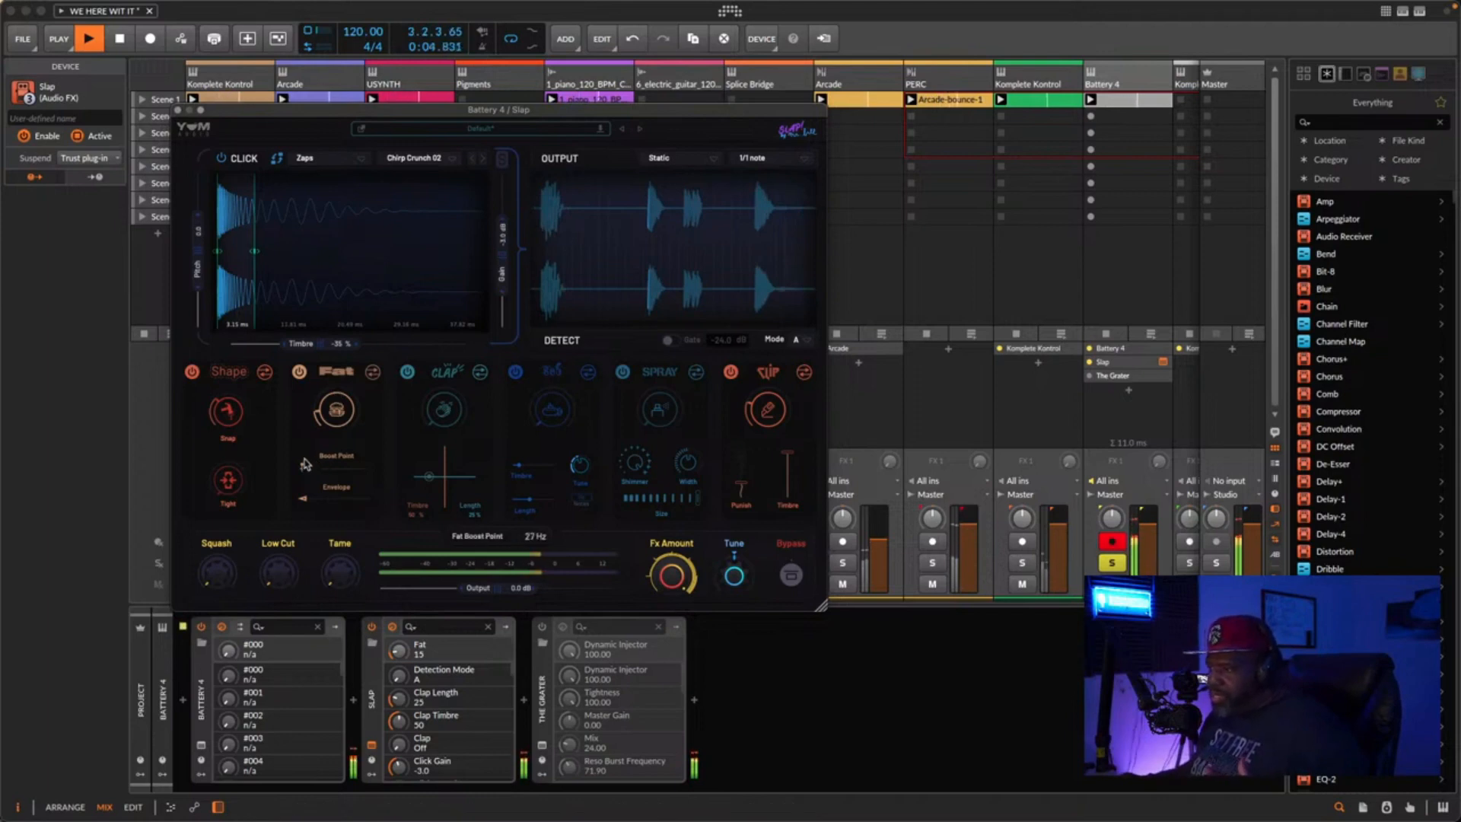
pyautogui.moveTo(302, 472)
pyautogui.mouseDown()
pyautogui.moveTo(341, 473)
pyautogui.moveTo(315, 474)
pyautogui.mouseUp()
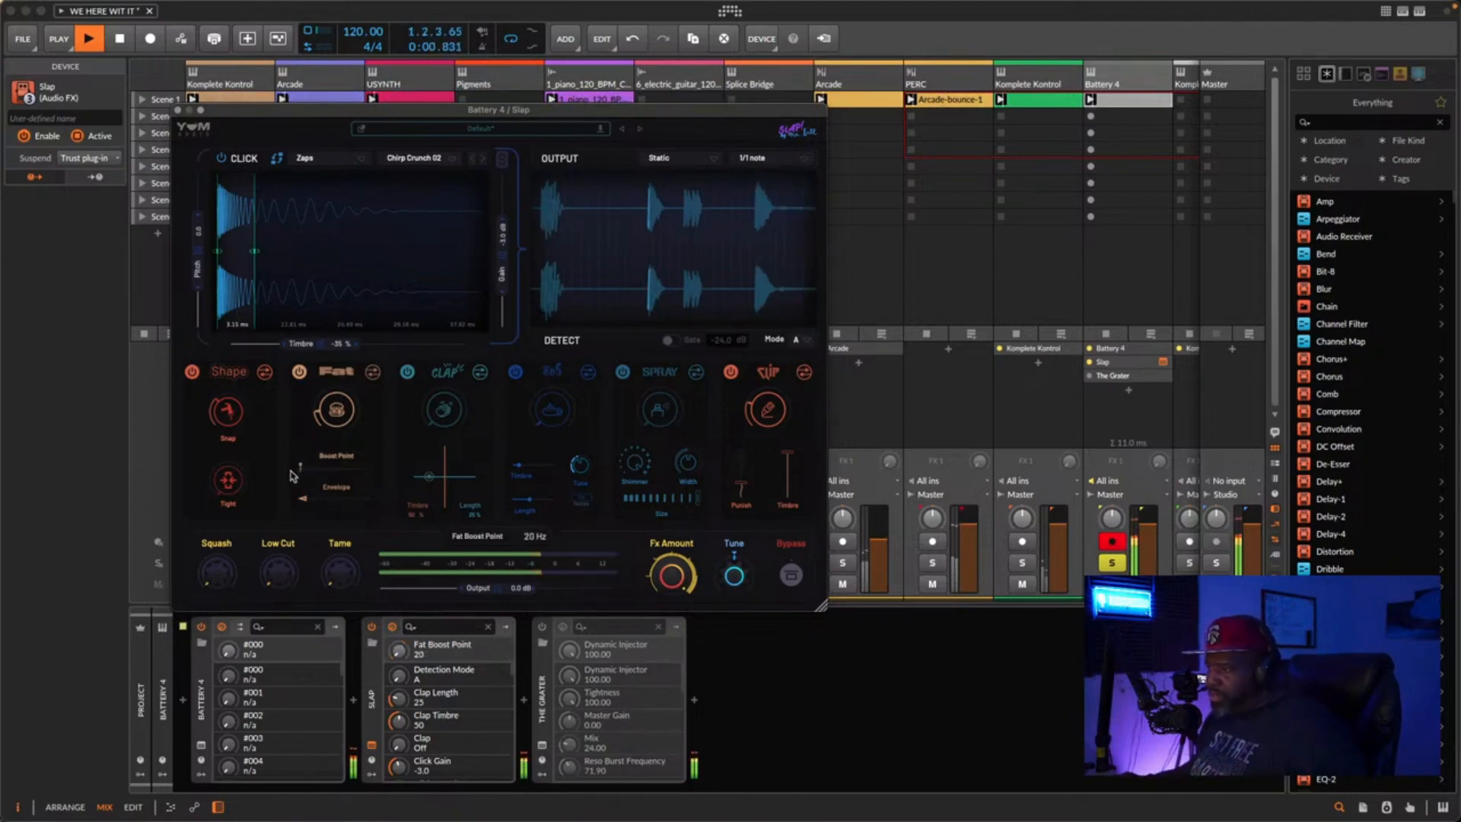
pyautogui.click(341, 415)
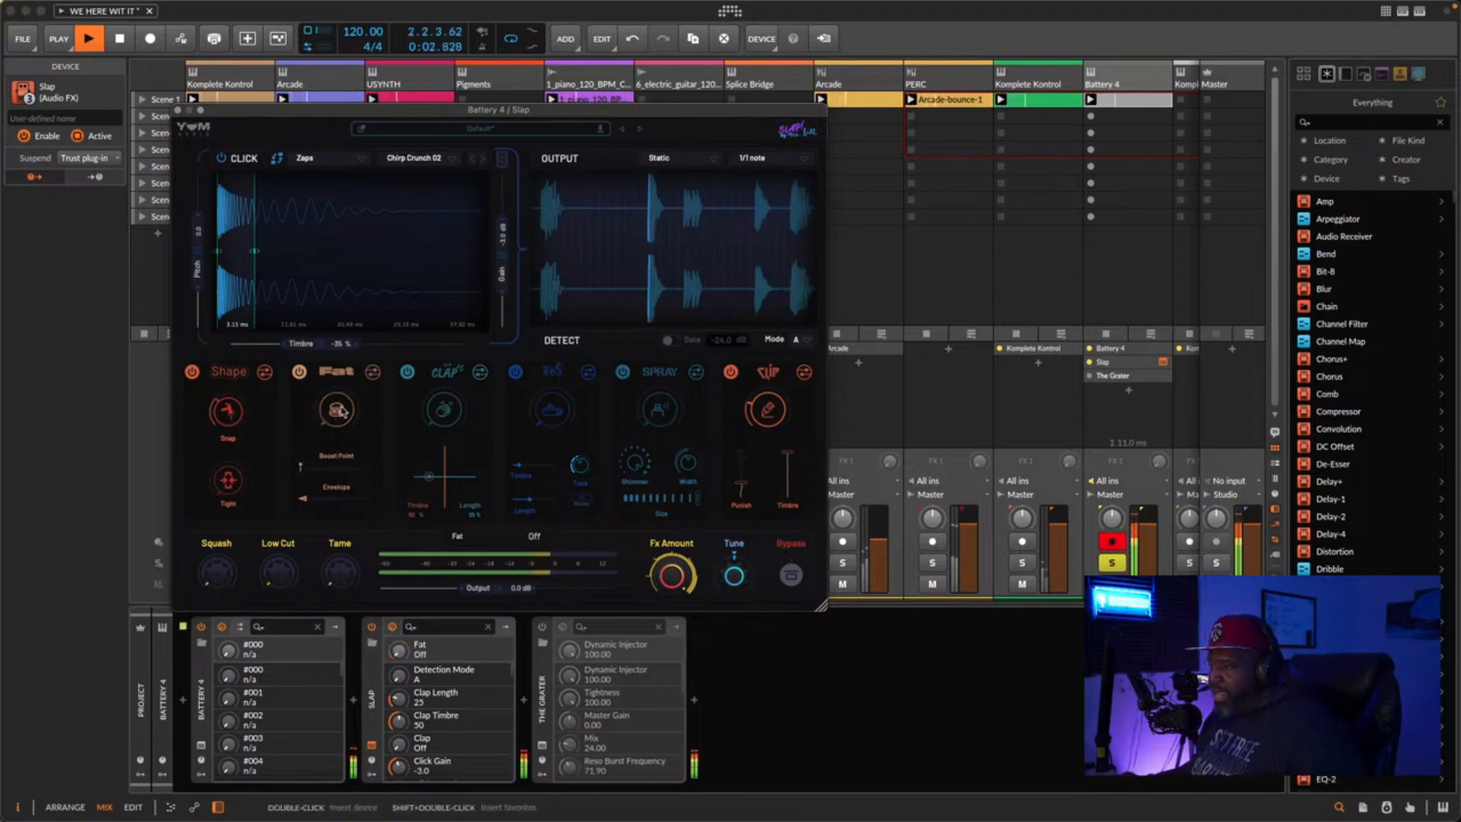
# - Move the Fat module ahead of Shape in the effect chain and disable it
pyautogui.moveTo(336, 372); pyautogui.dragTo(204, 378)
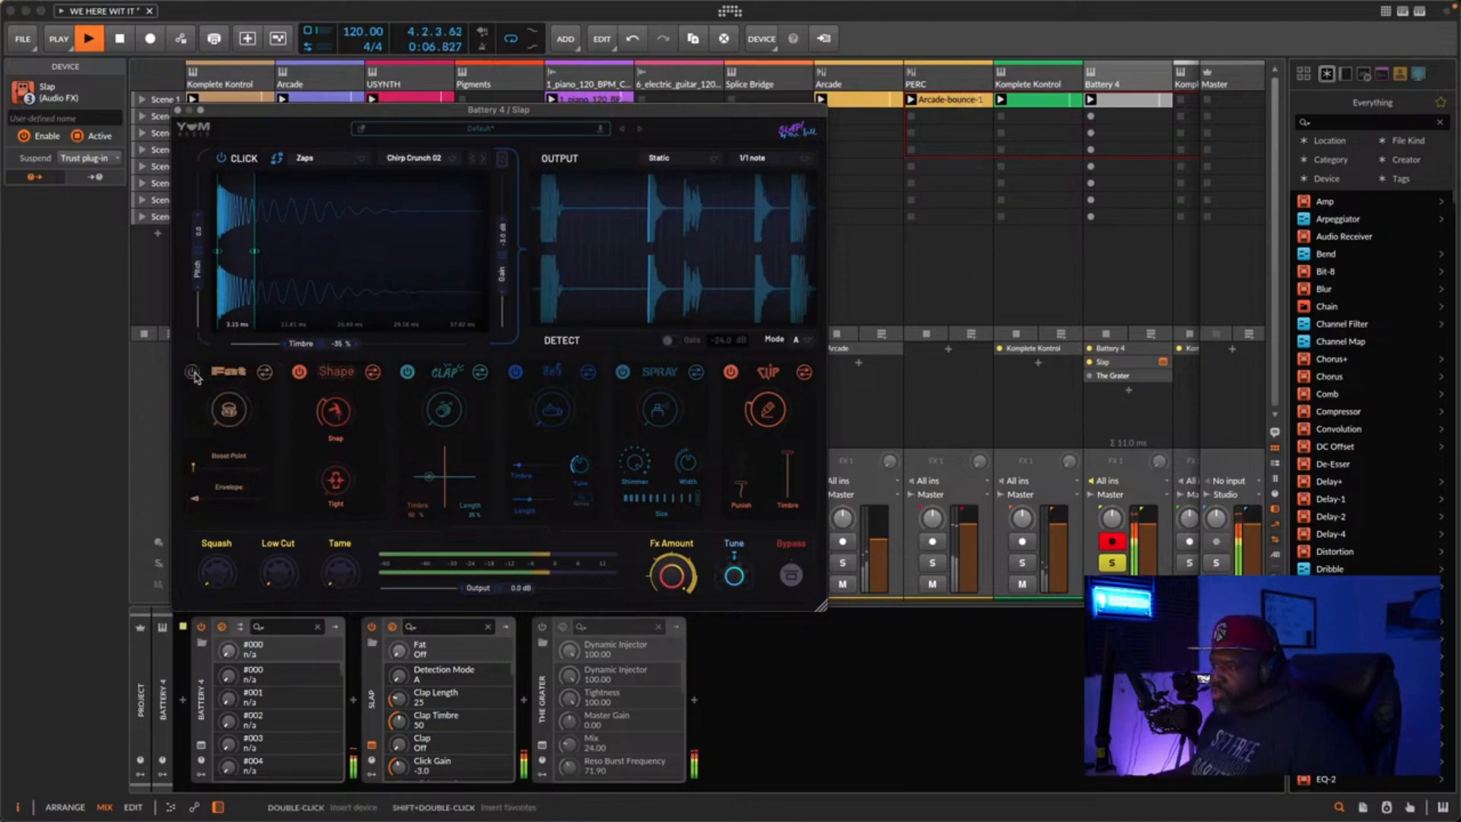
pyautogui.click(193, 373)
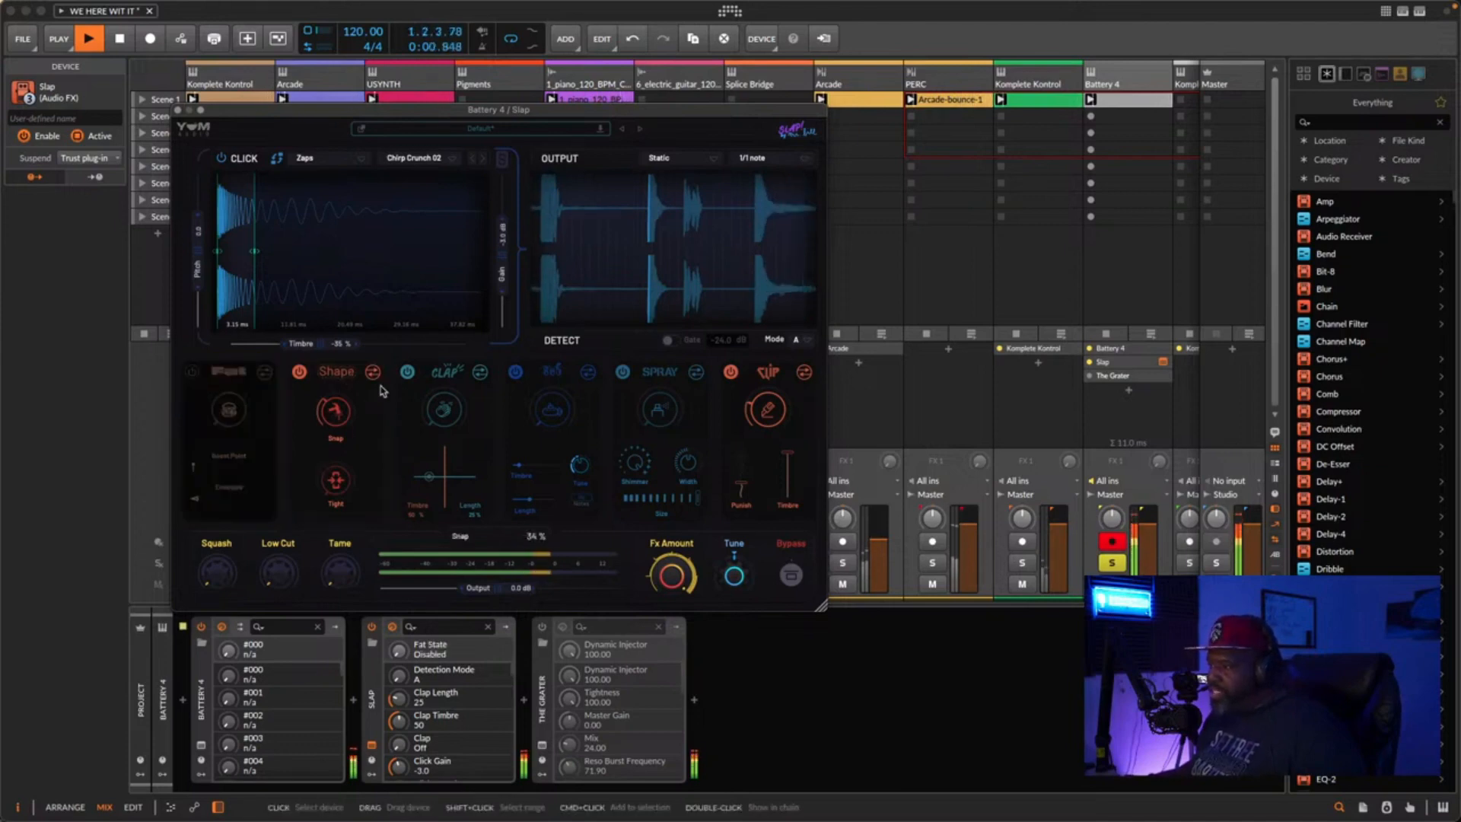
# - Set the Clap amount to about 37%, with Clap Timbre 56 and Clap Length 20
pyautogui.click(445, 411)
pyautogui.moveTo(447, 413); pyautogui.dragTo(450, 336)
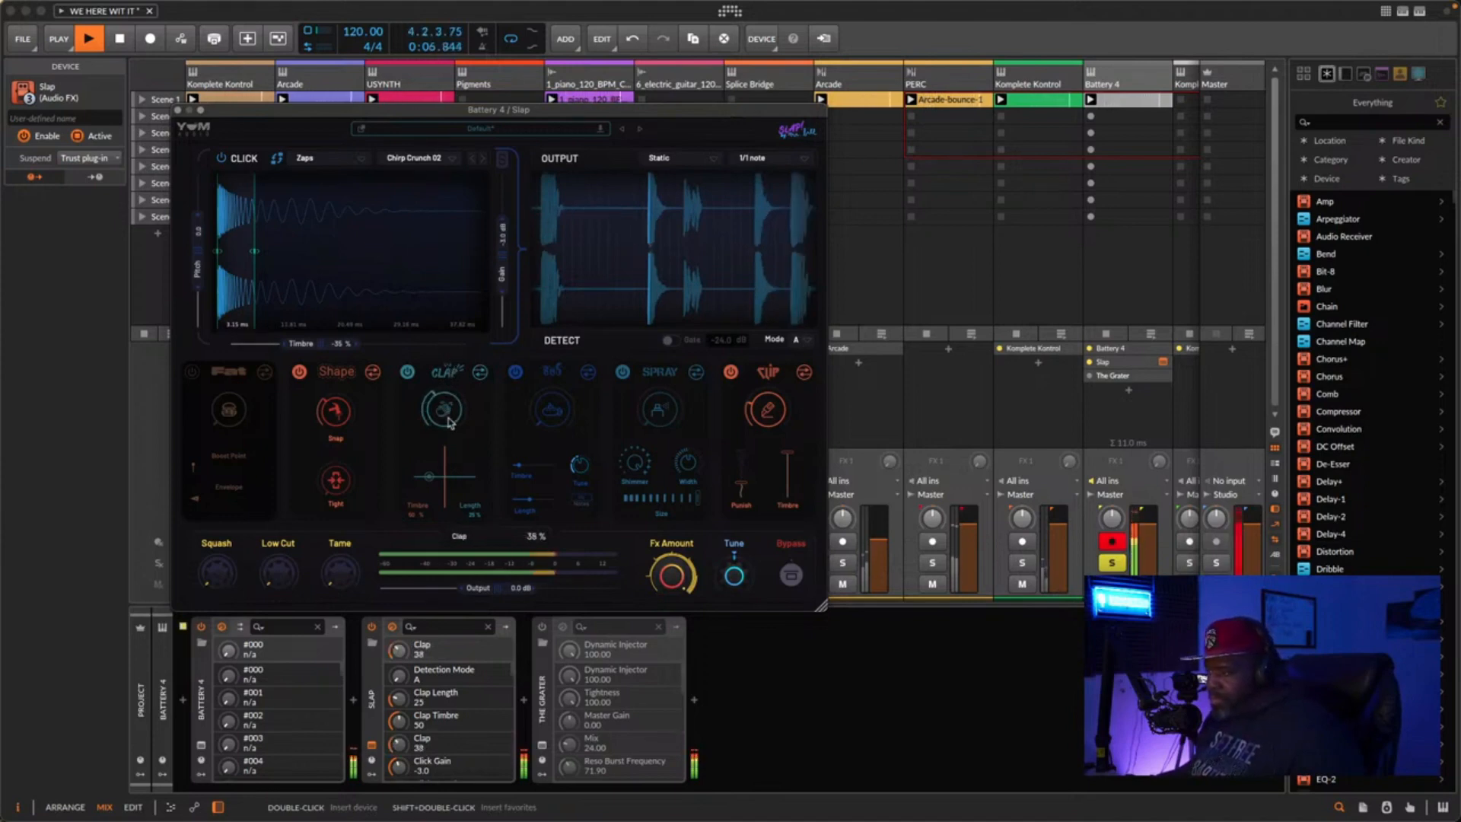
pyautogui.moveTo(449, 420); pyautogui.dragTo(450, 409)
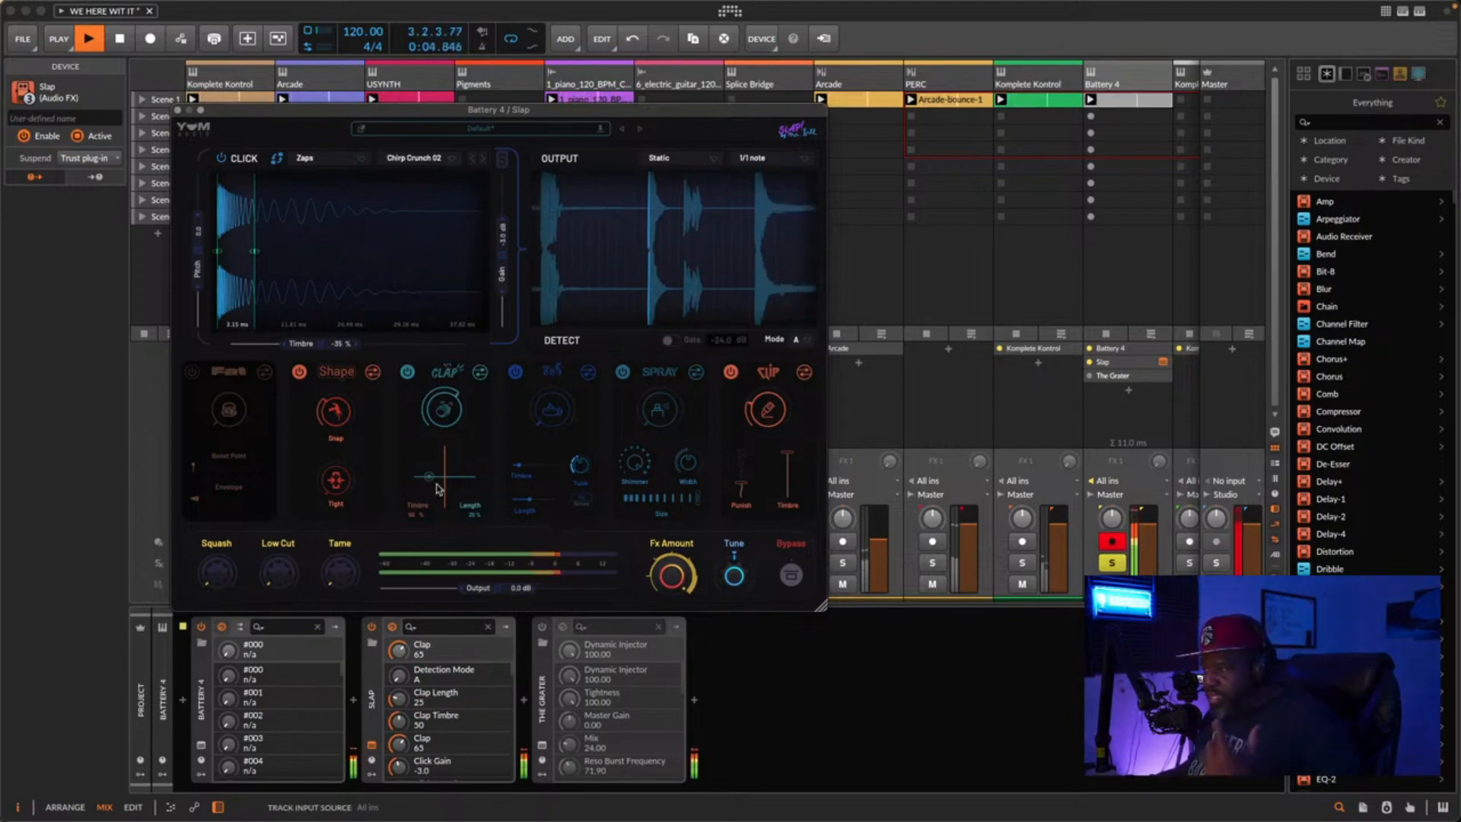
pyautogui.moveTo(438, 488)
pyautogui.mouseDown()
pyautogui.moveTo(430, 477)
pyautogui.moveTo(464, 471)
pyautogui.moveTo(426, 478)
pyautogui.moveTo(447, 461)
pyautogui.mouseUp()
# - Disable the Shape, Clap, Clip and Spray modules so only the Sub module stays active
pyautogui.click(299, 376)
pyautogui.click(407, 373)
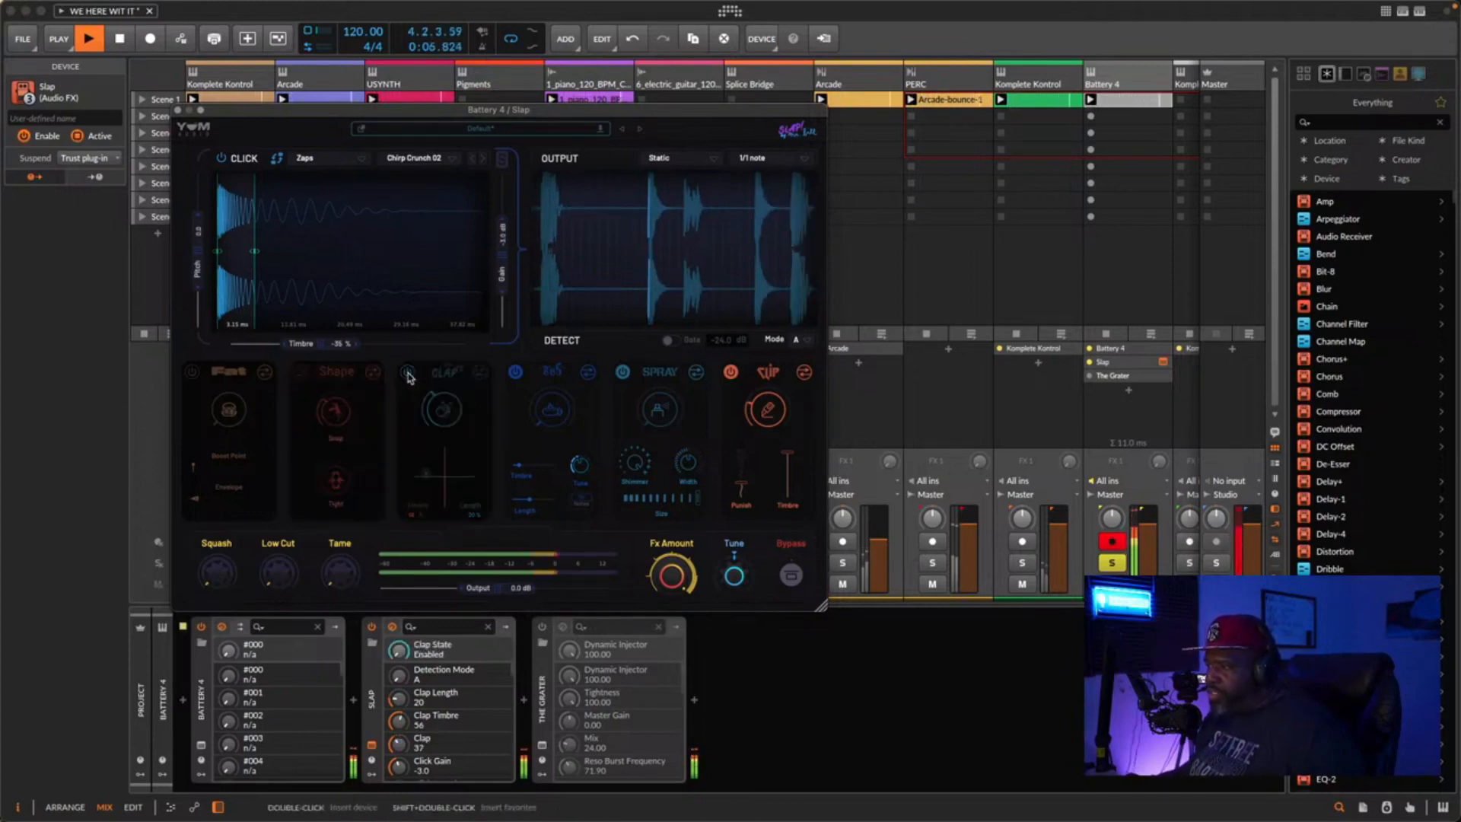
pyautogui.click(730, 372)
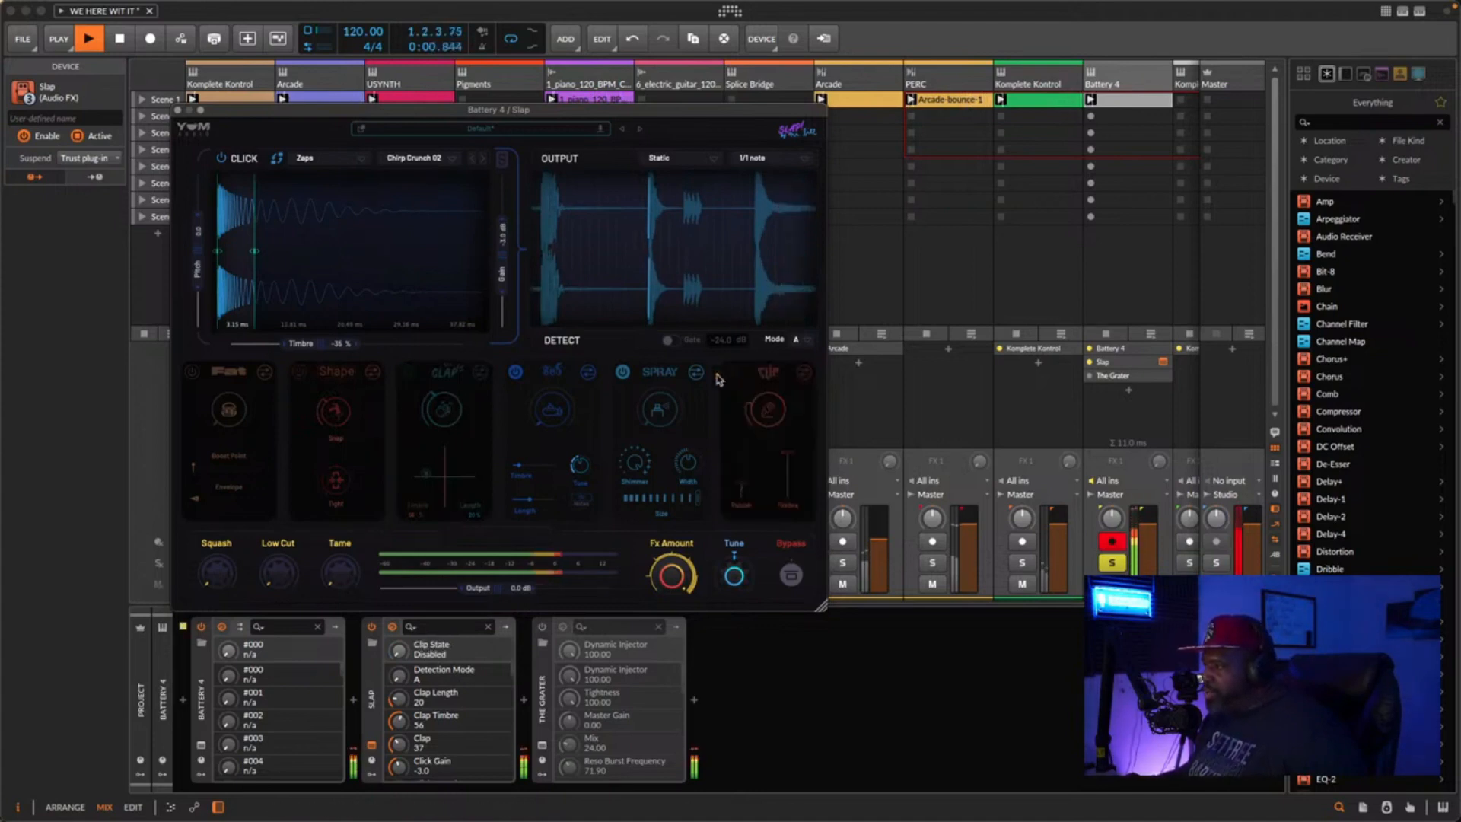
pyautogui.click(623, 373)
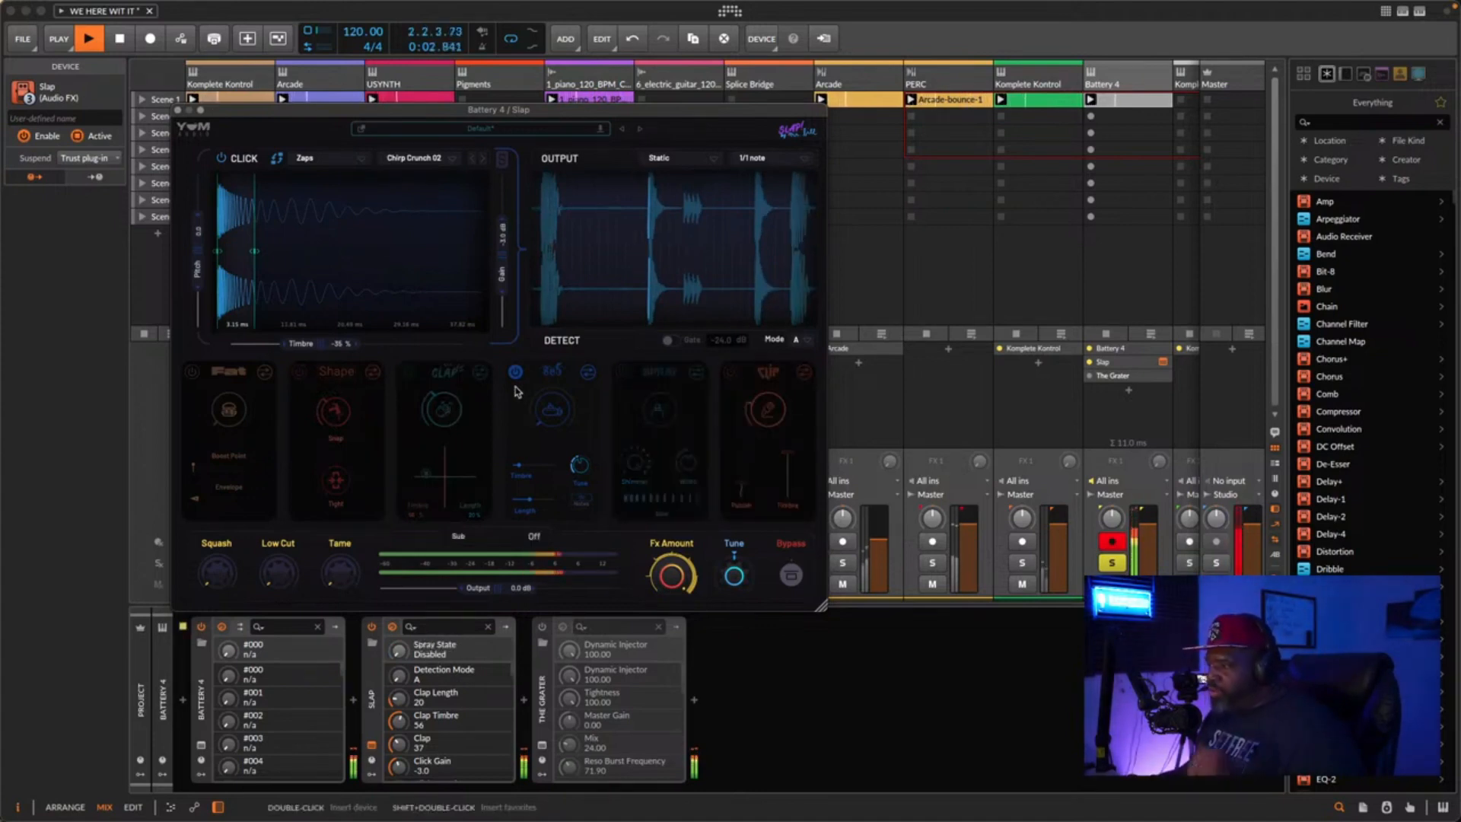
# - Set the Sub amount to about 62%
pyautogui.moveTo(555, 415); pyautogui.dragTo(553, 332)
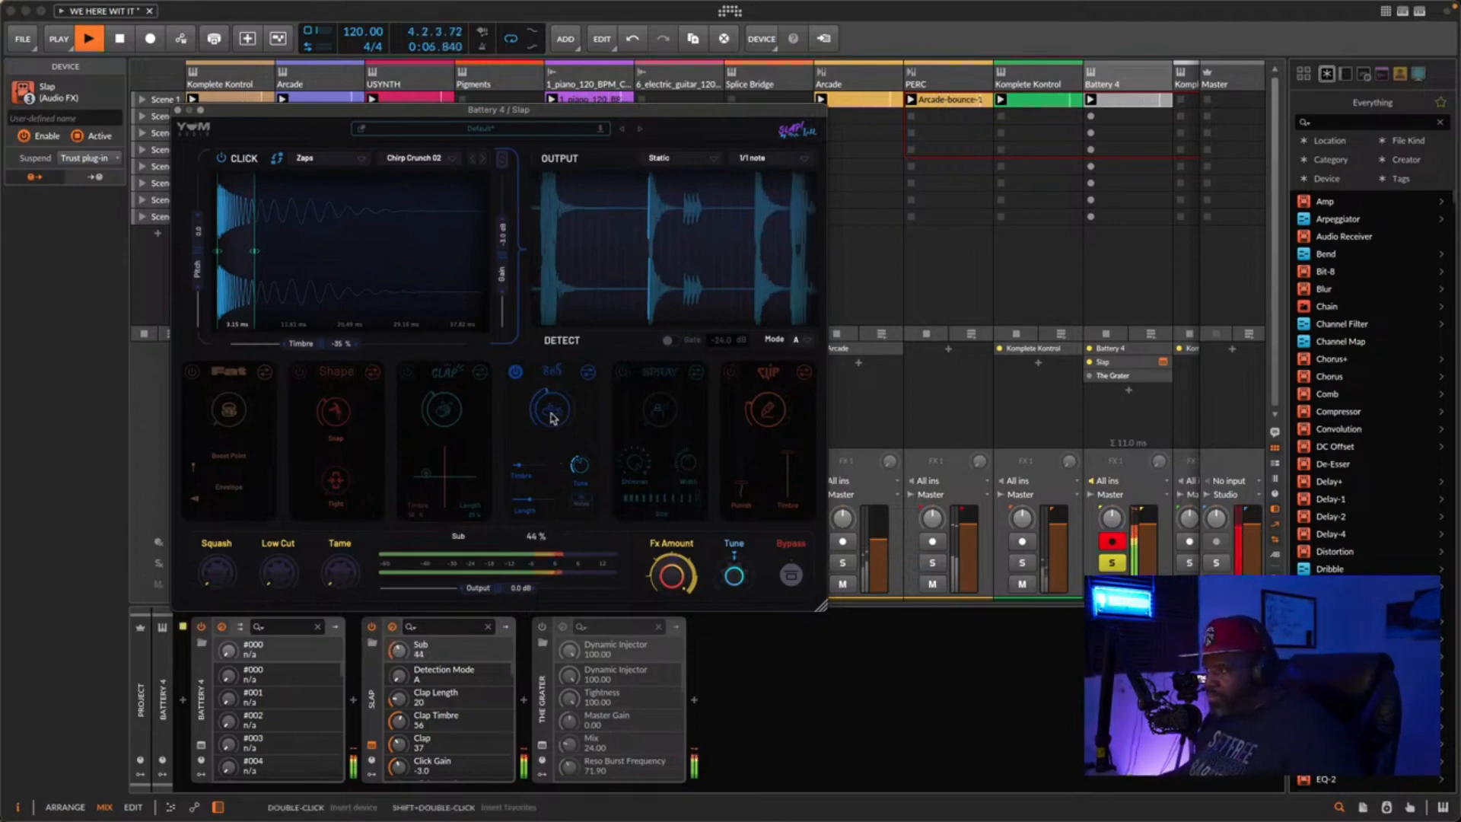
pyautogui.moveTo(553, 417); pyautogui.dragTo(553, 373)
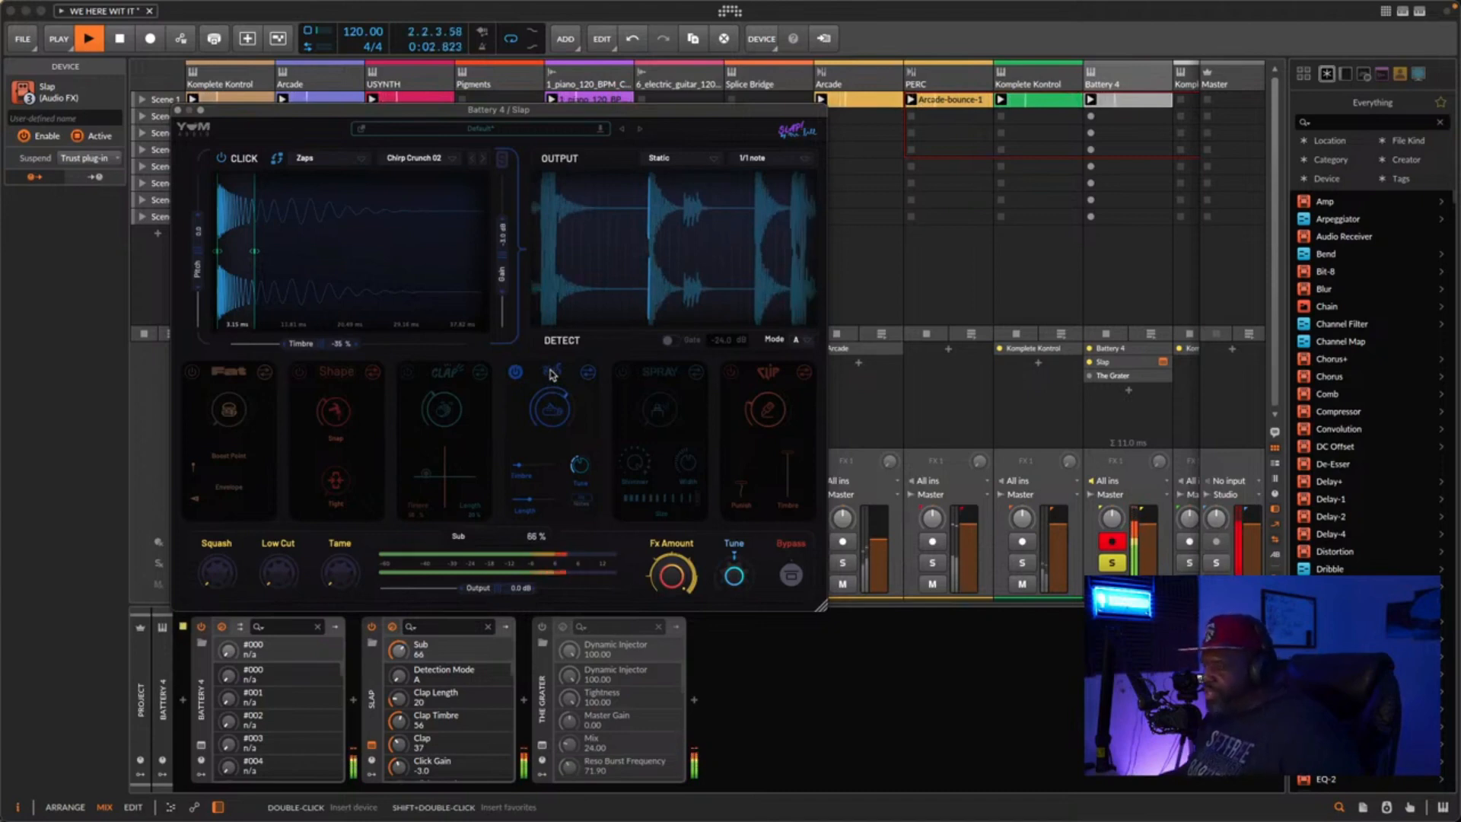
pyautogui.moveTo(553, 374); pyautogui.dragTo(552, 380)
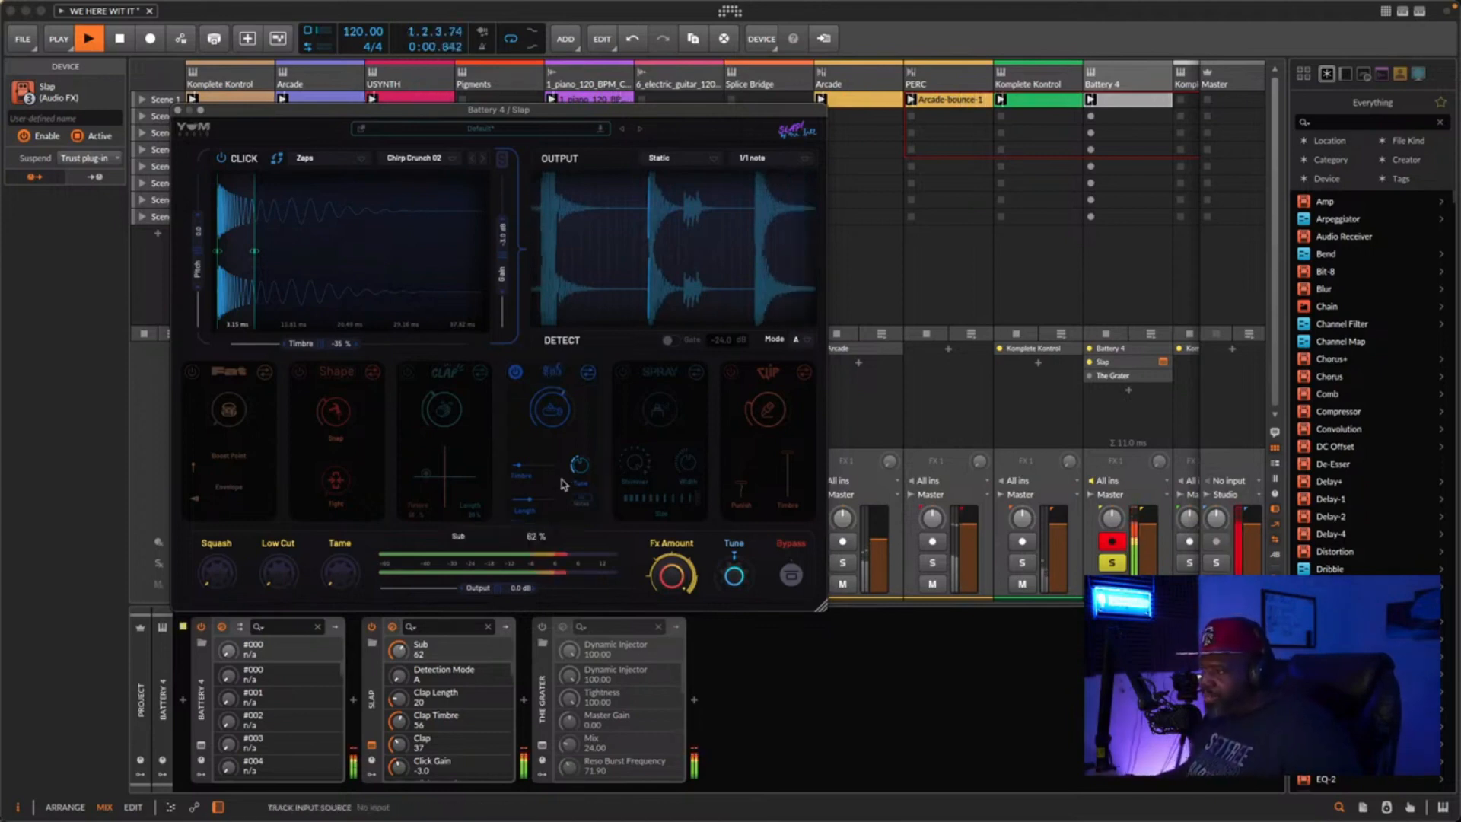
# - Set the Sub's timbre to 0, shorten its length, lower its frequency to about 25.7 Hz, and disable the module
pyautogui.moveTo(520, 465); pyautogui.dragTo(524, 503)
pyautogui.moveTo(579, 463); pyautogui.dragTo(583, 510)
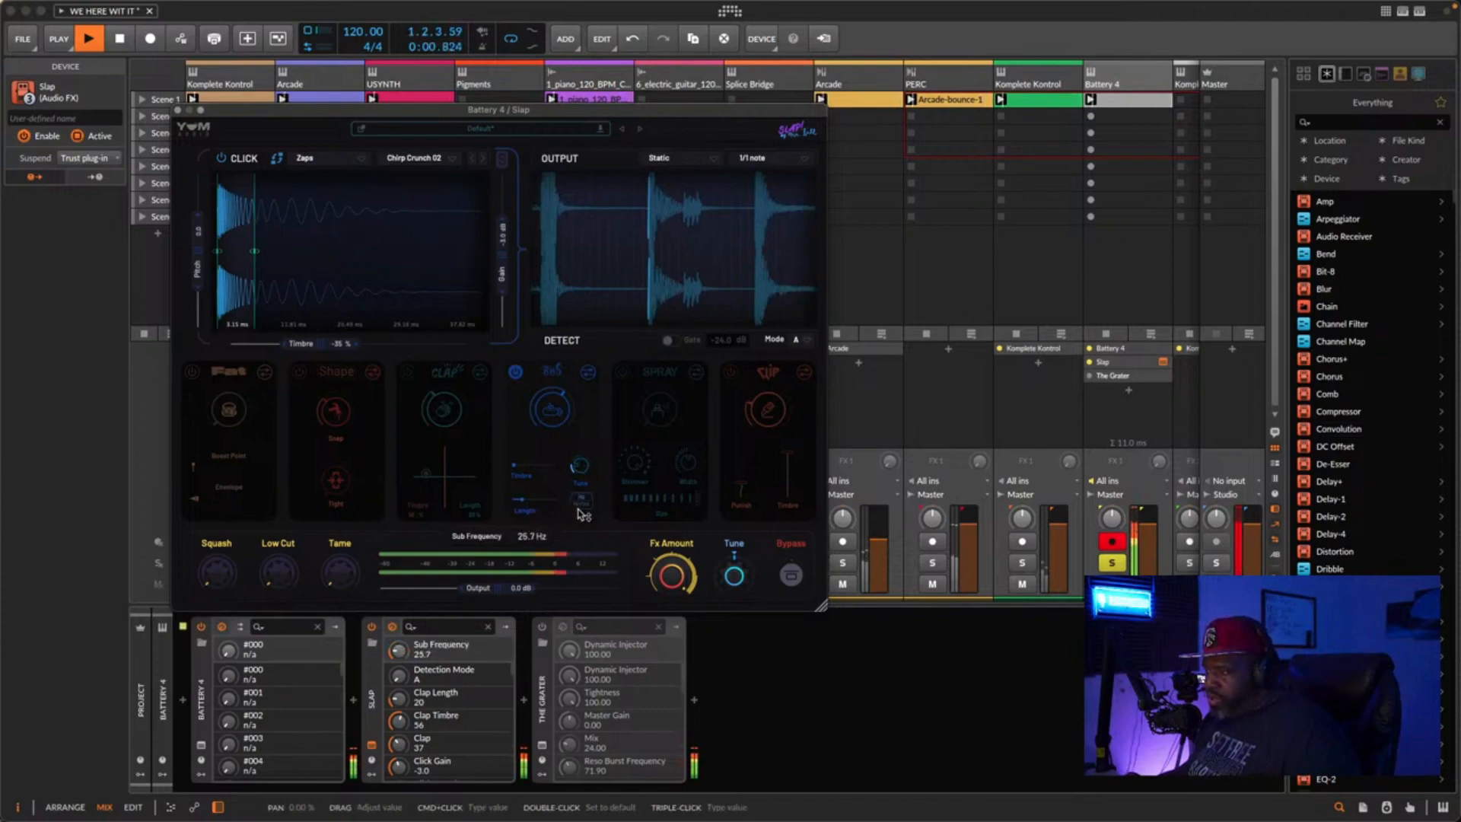
pyautogui.moveTo(516, 465)
pyautogui.mouseDown()
pyautogui.moveTo(558, 465)
pyautogui.moveTo(514, 466)
pyautogui.mouseUp()
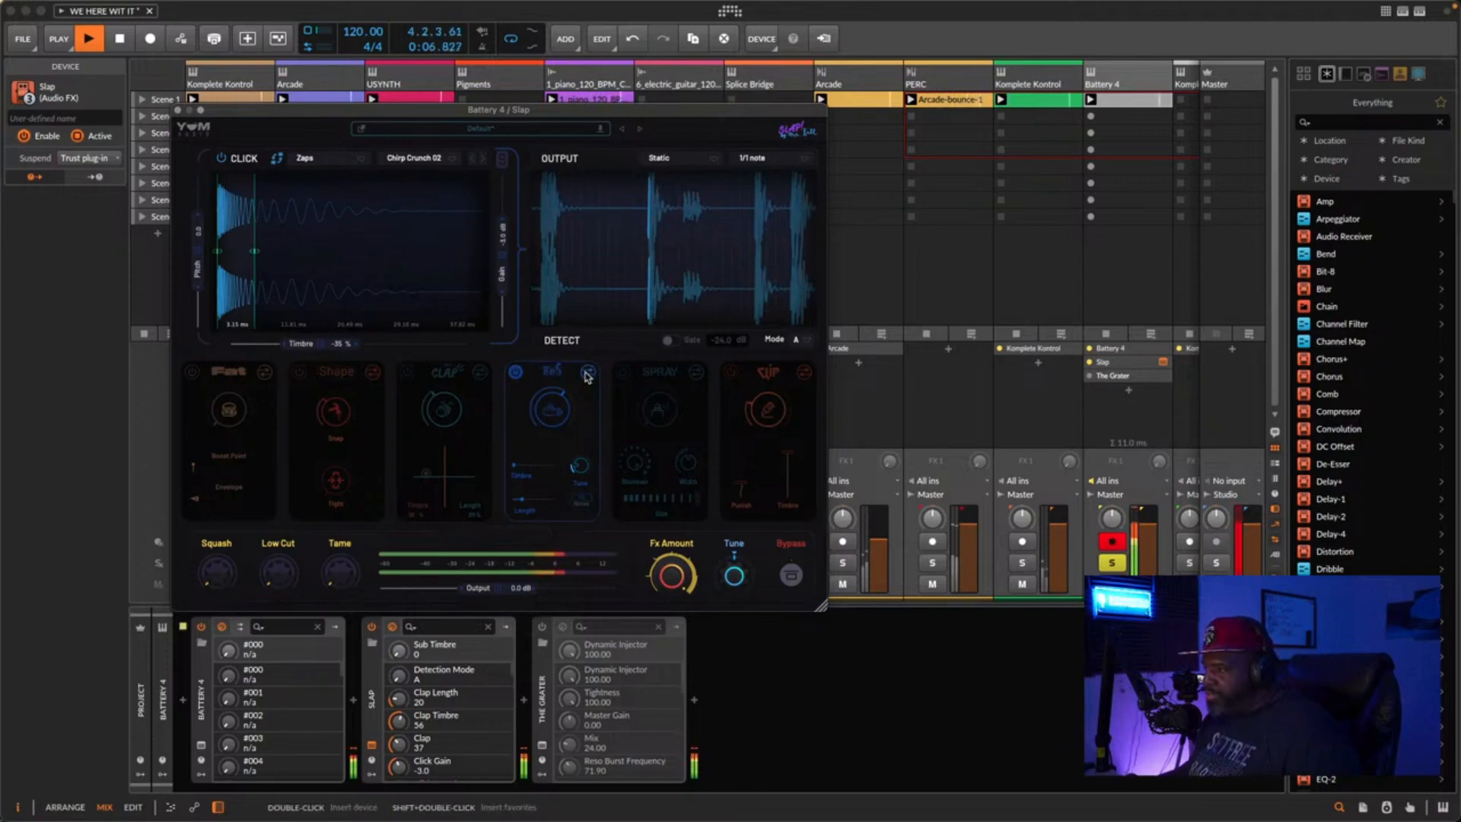
pyautogui.click(516, 373)
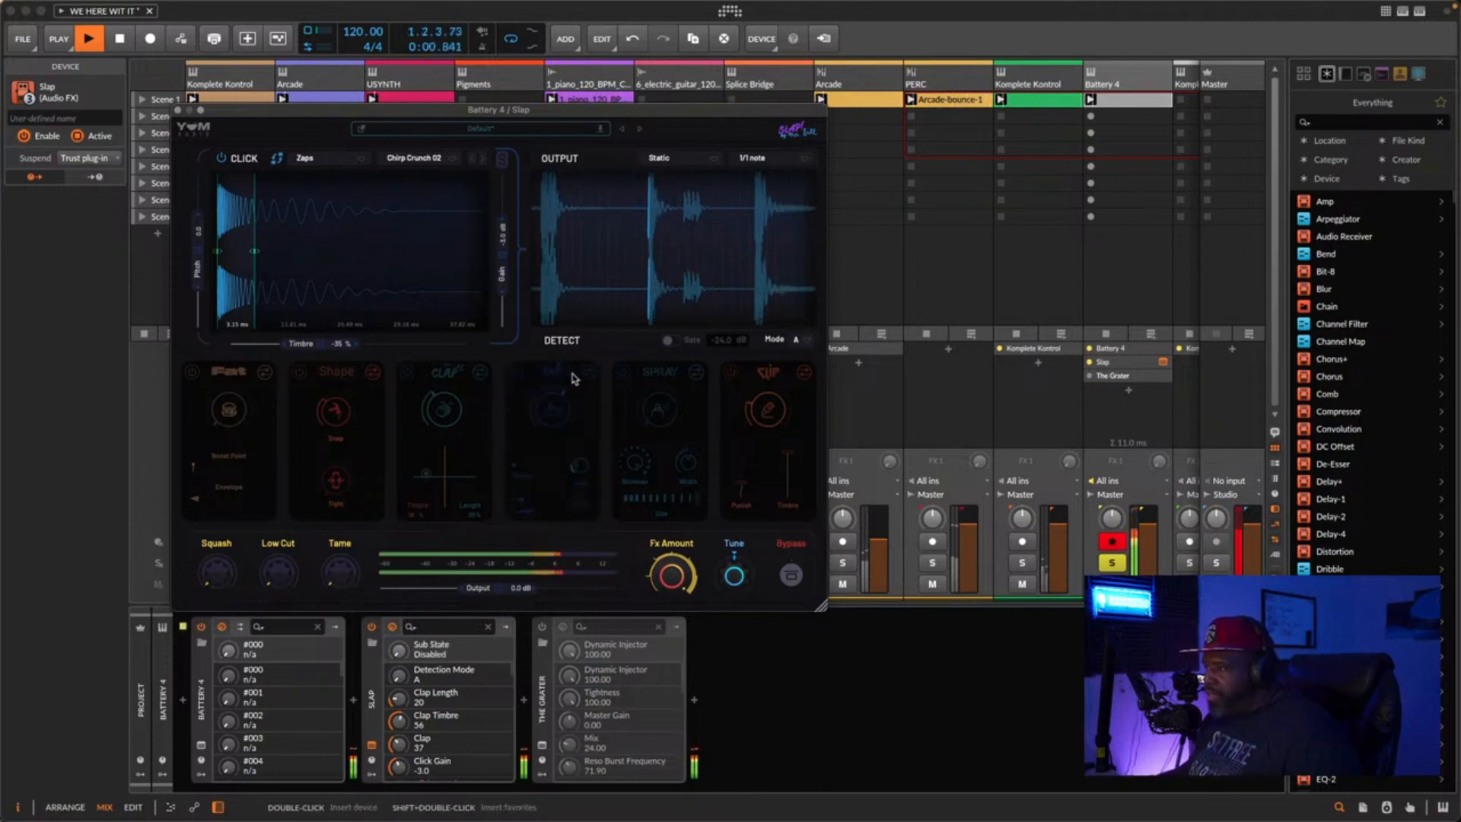
# - Enable the Spray module, set its amount to about 40%, and try its width at 73%
pyautogui.click(623, 372)
pyautogui.moveTo(662, 420); pyautogui.dragTo(662, 392)
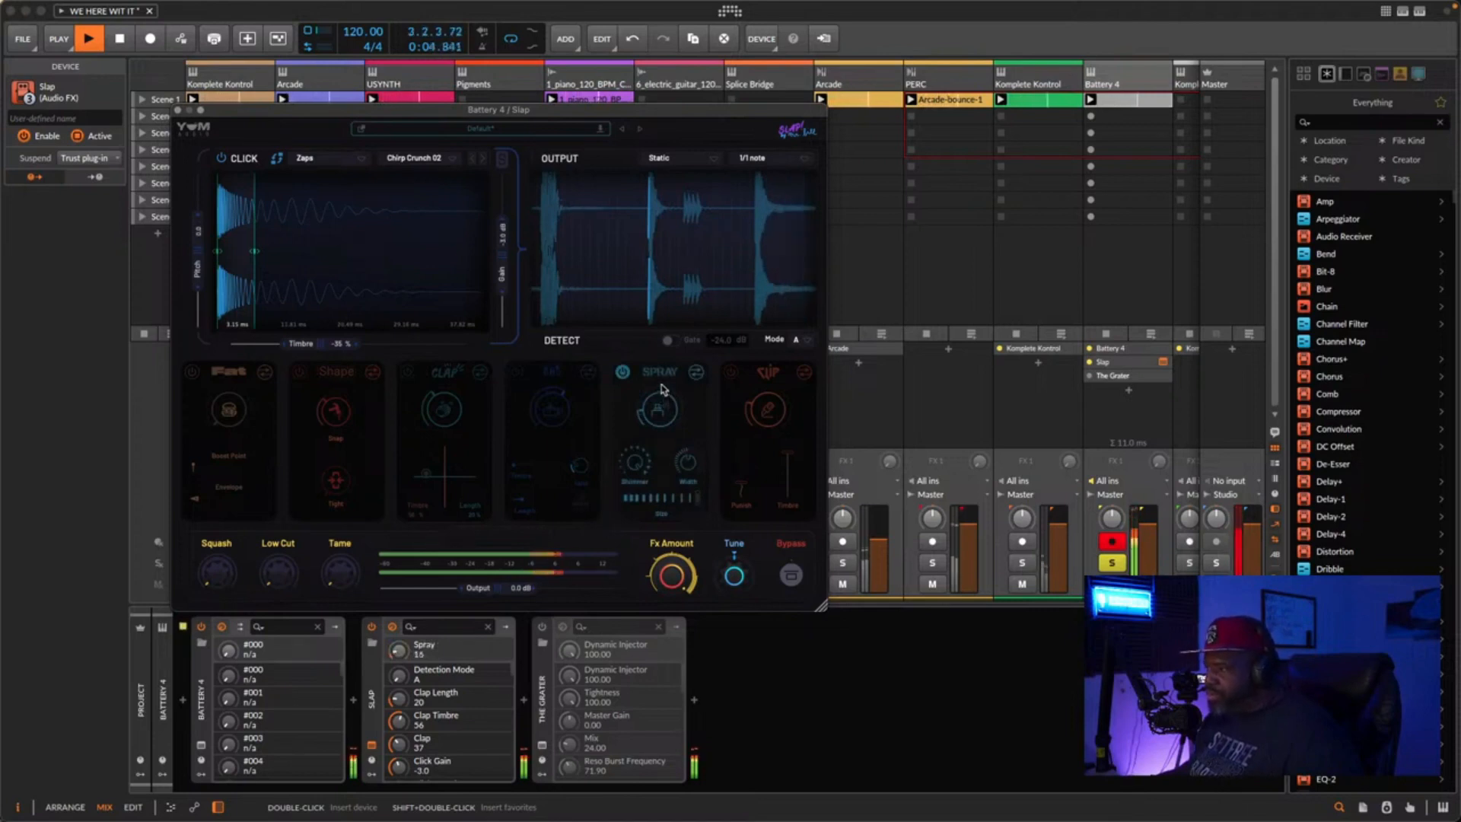
pyautogui.moveTo(662, 417); pyautogui.dragTo(662, 405)
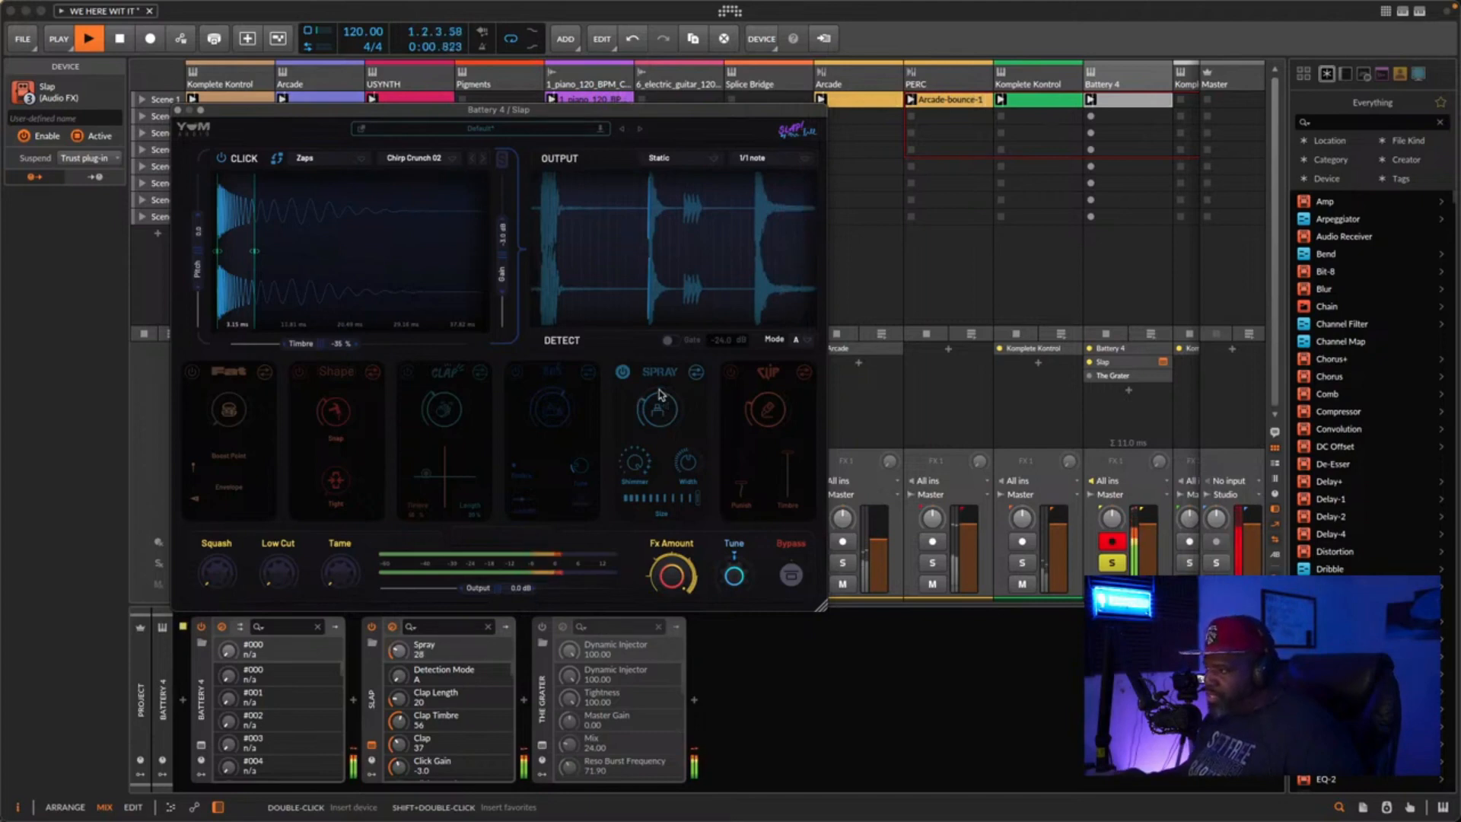
pyautogui.moveTo(659, 404)
pyautogui.mouseDown()
pyautogui.moveTo(660, 366)
pyautogui.moveTo(661, 382)
pyautogui.mouseUp()
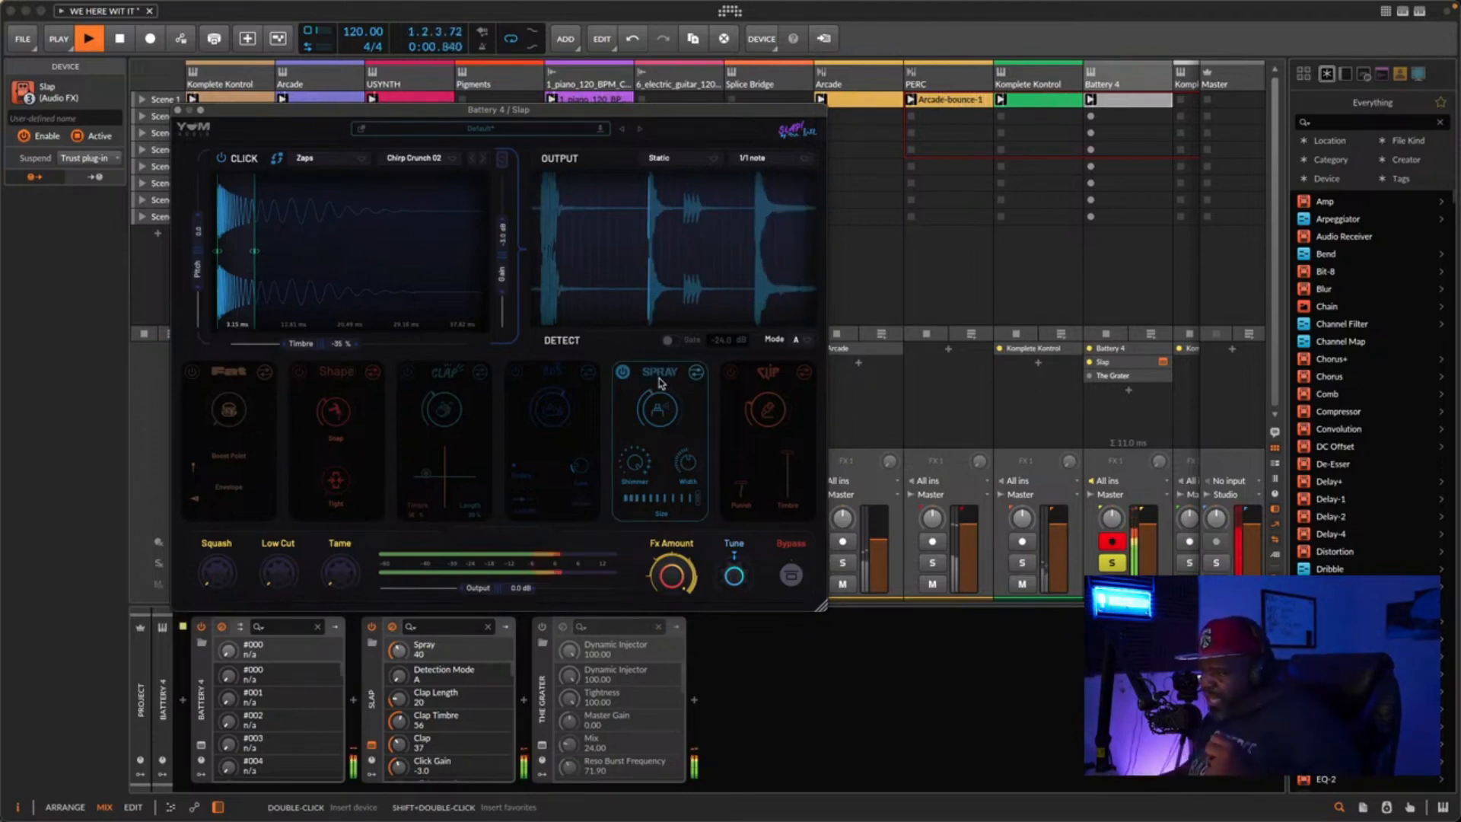
pyautogui.moveTo(685, 460); pyautogui.dragTo(686, 425)
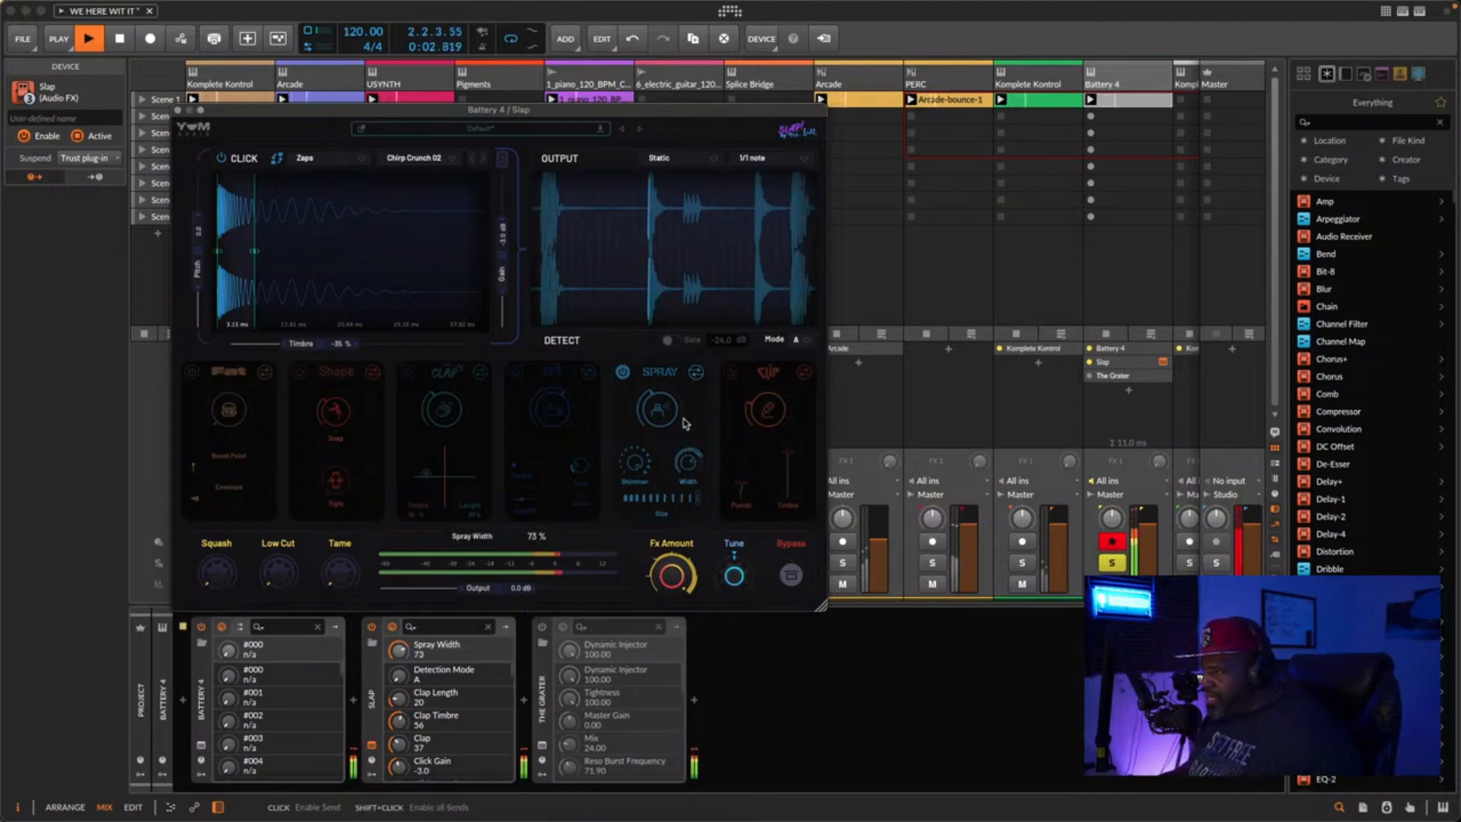
pyautogui.moveTo(686, 424); pyautogui.dragTo(688, 457)
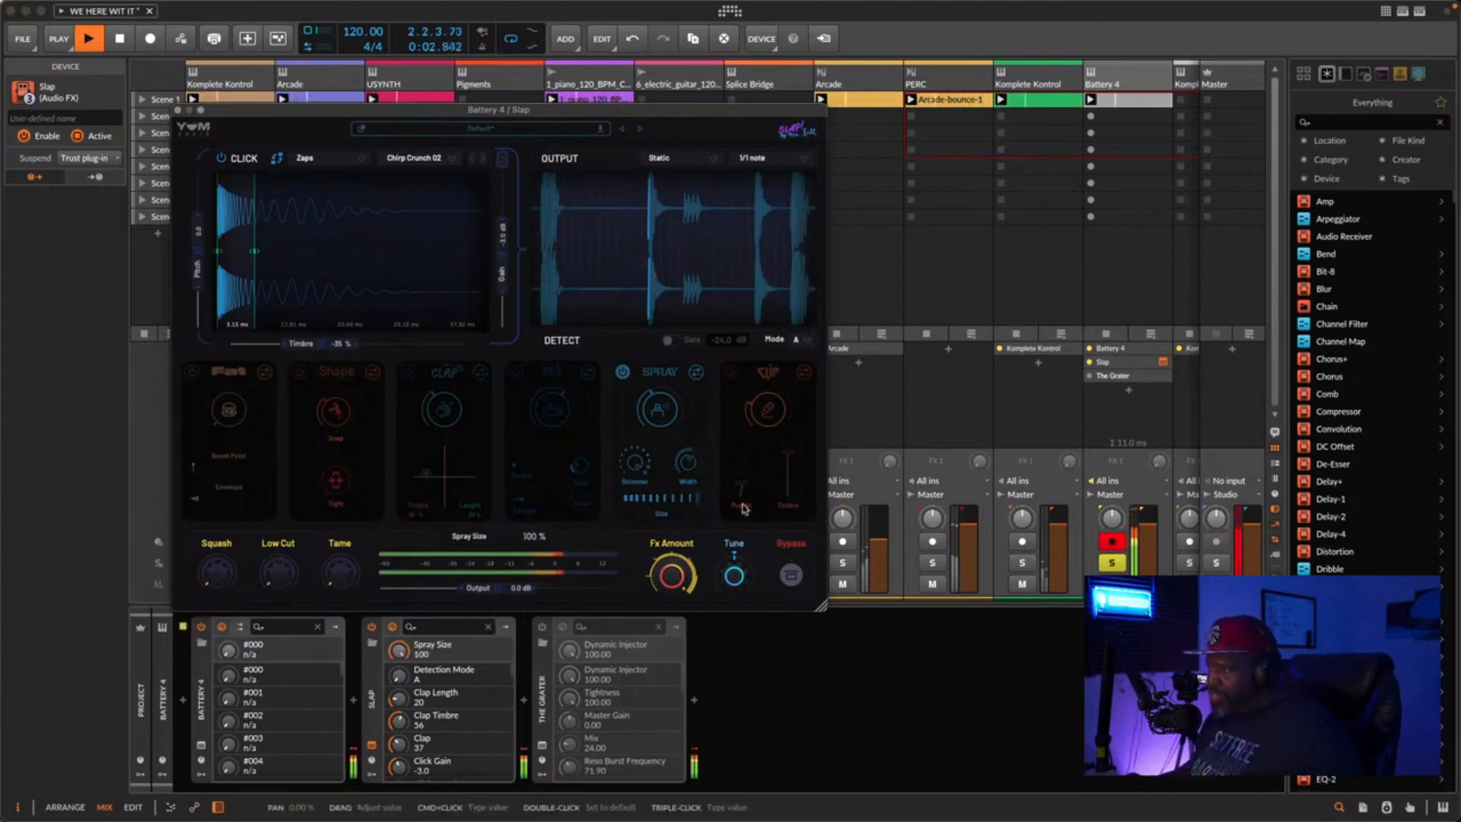
# - Switch from the Spray module to Clip, with Clip at about 44%, Punish at about 79% and a lower Timbre
pyautogui.click(623, 372)
pyautogui.click(729, 373)
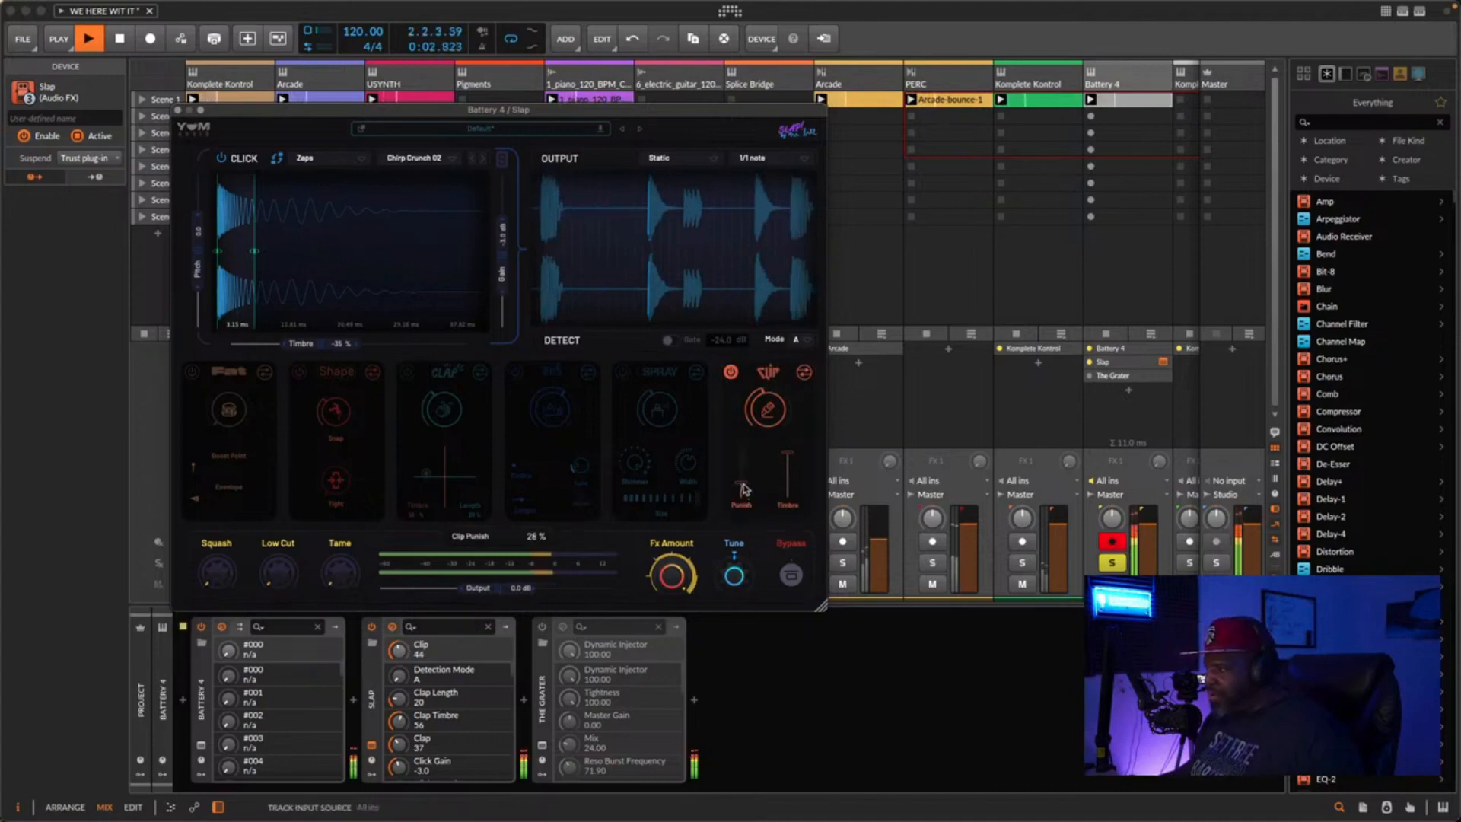
pyautogui.moveTo(743, 489); pyautogui.dragTo(744, 433)
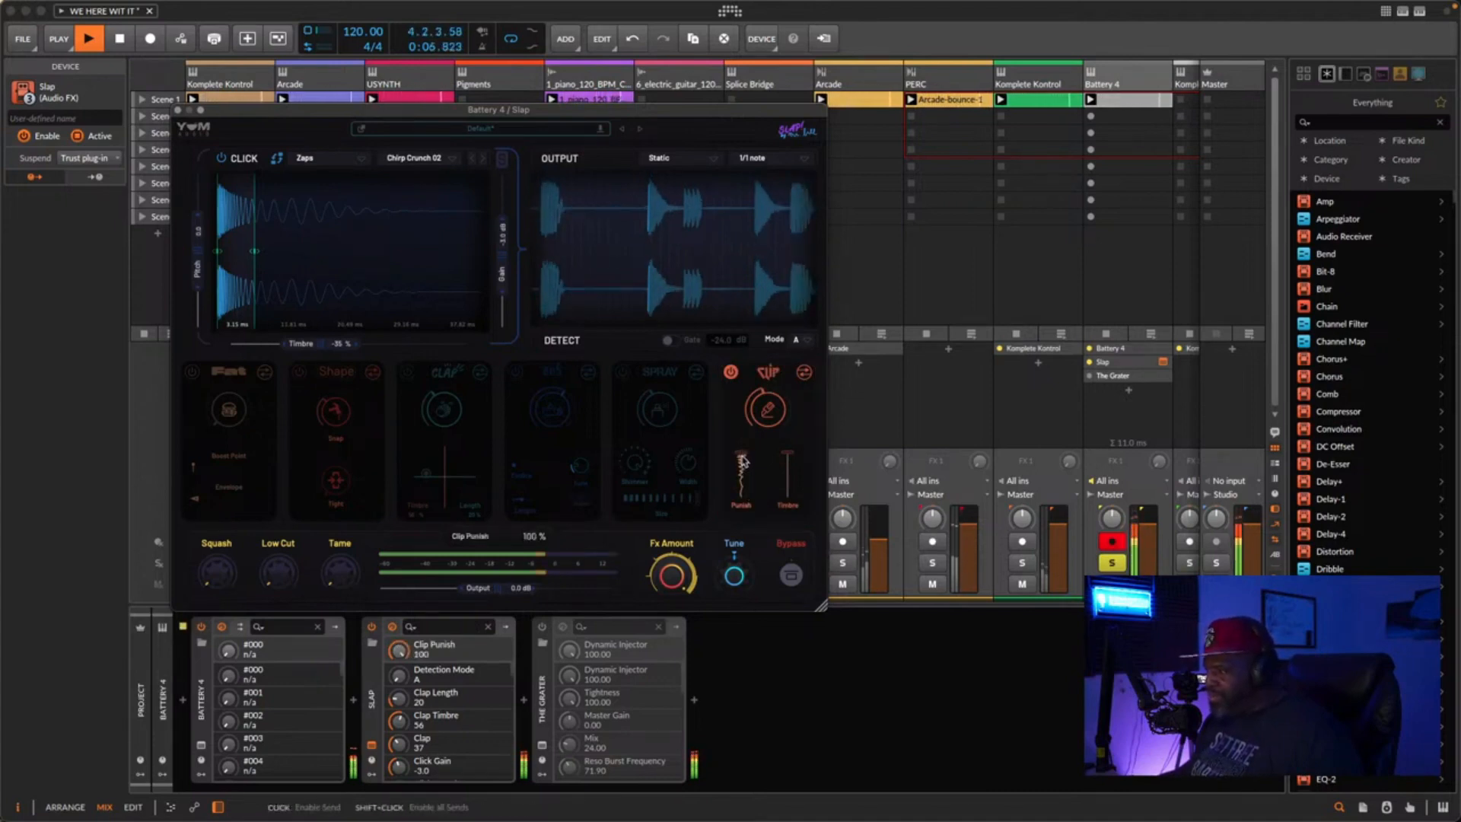
pyautogui.moveTo(743, 460); pyautogui.dragTo(790, 489)
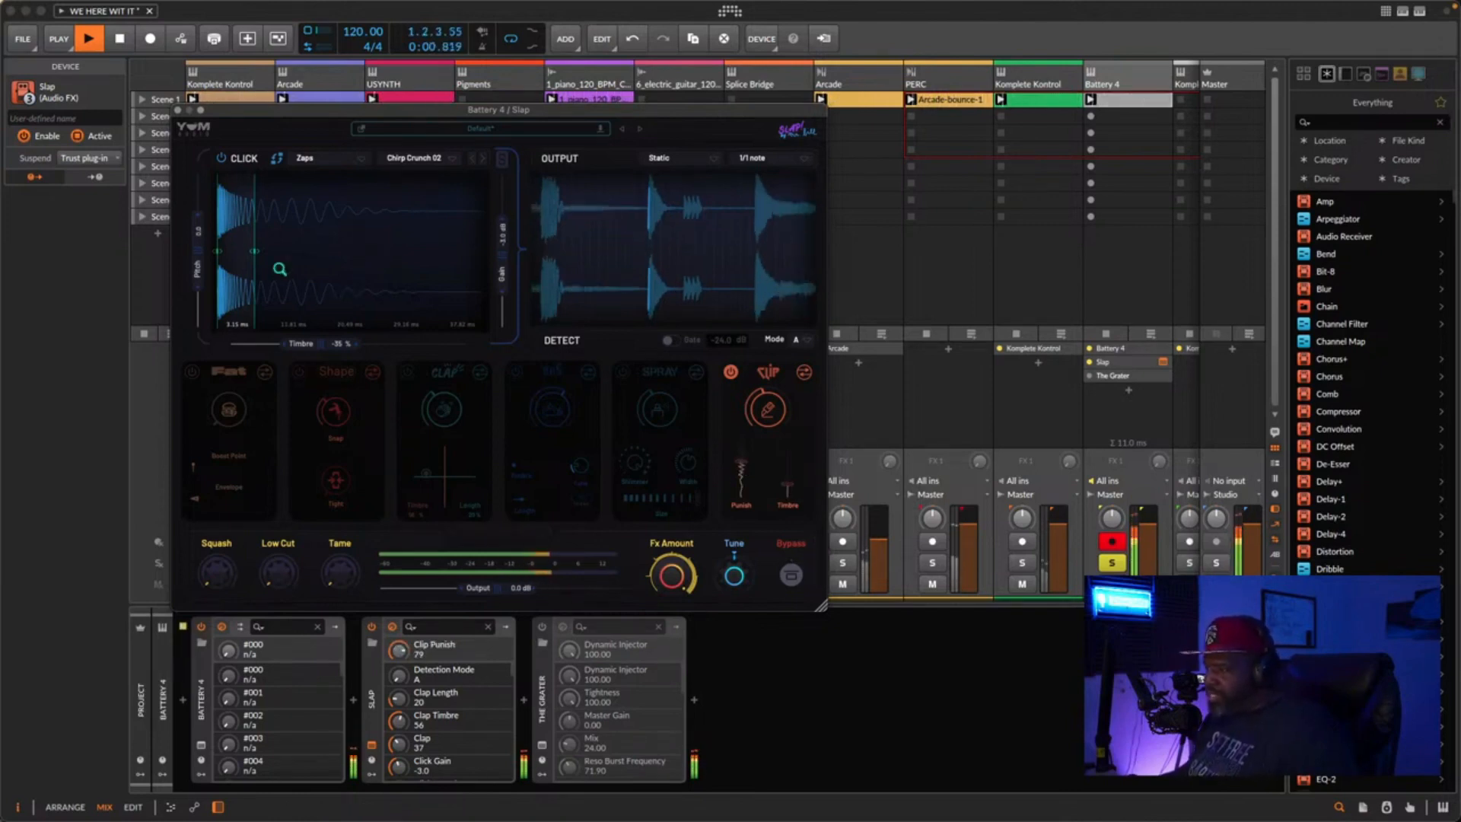
# - Replace the click sample with Spectral Zap 03 from the Zaps category and slightly extend its end point
pyautogui.moveTo(254, 251)
pyautogui.mouseDown()
pyautogui.moveTo(374, 258)
pyautogui.moveTo(236, 257)
pyautogui.mouseUp()
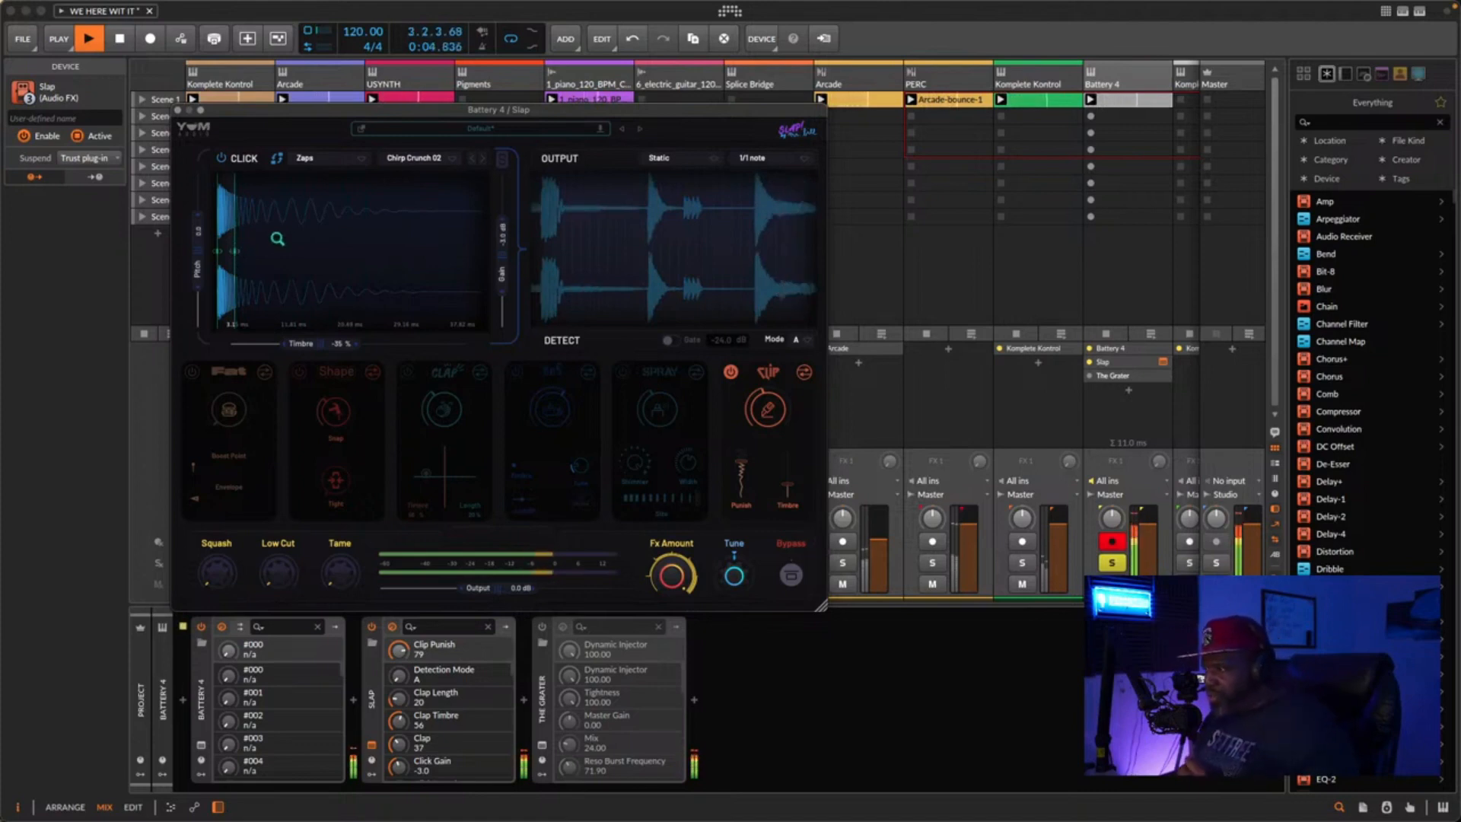
pyautogui.click(417, 159)
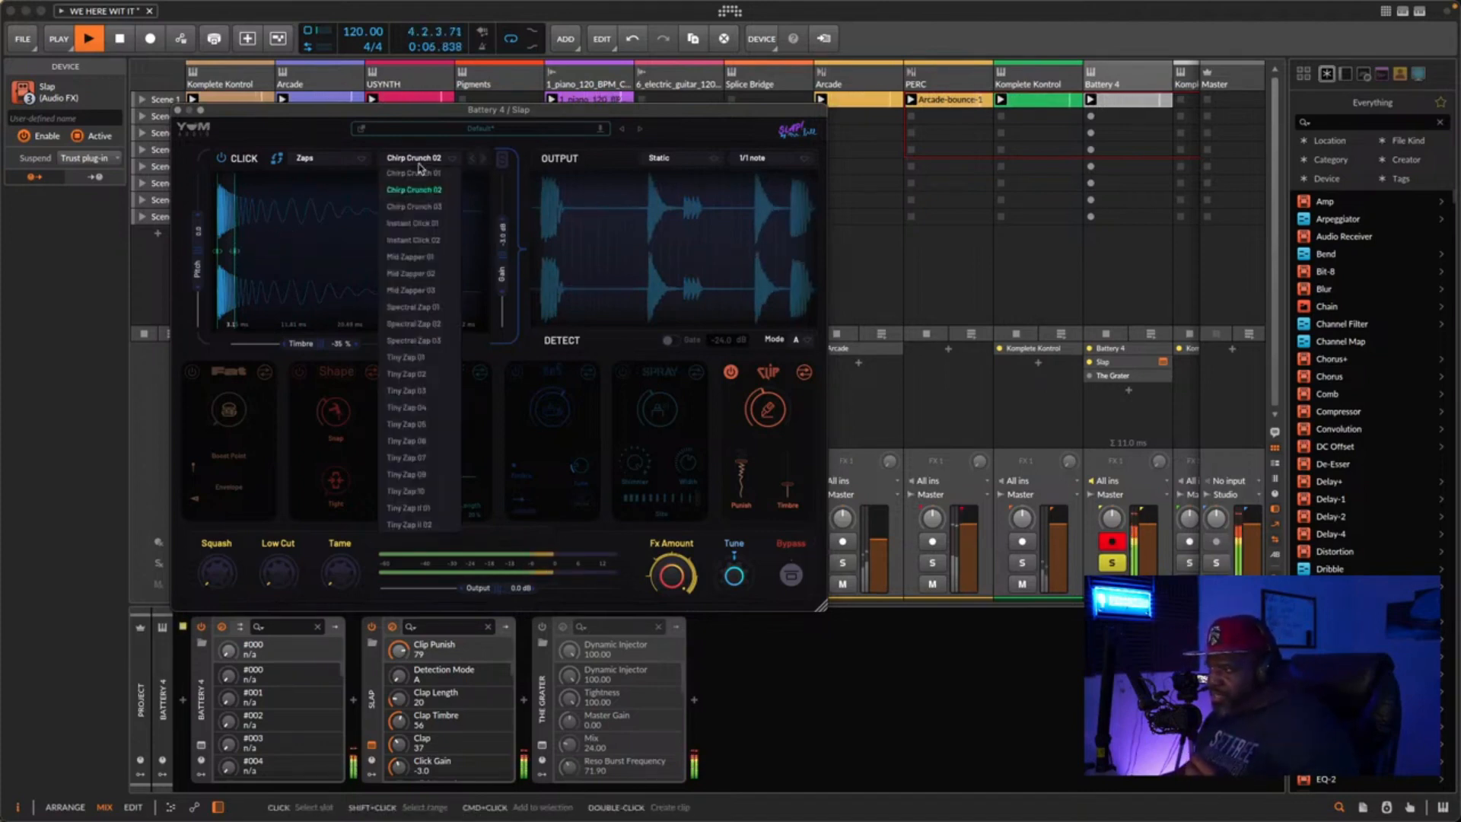
pyautogui.click(413, 306)
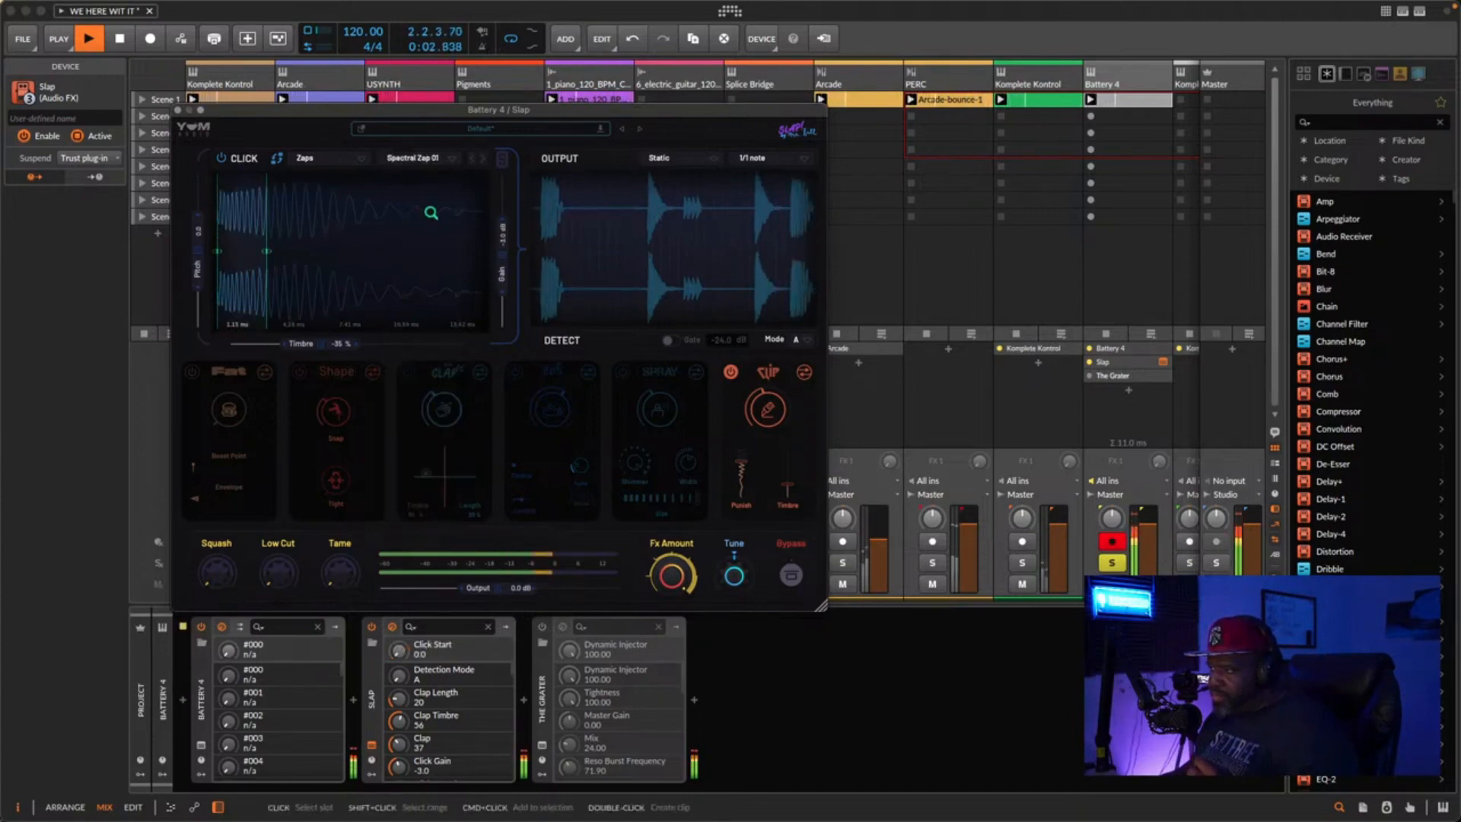
pyautogui.click(482, 159)
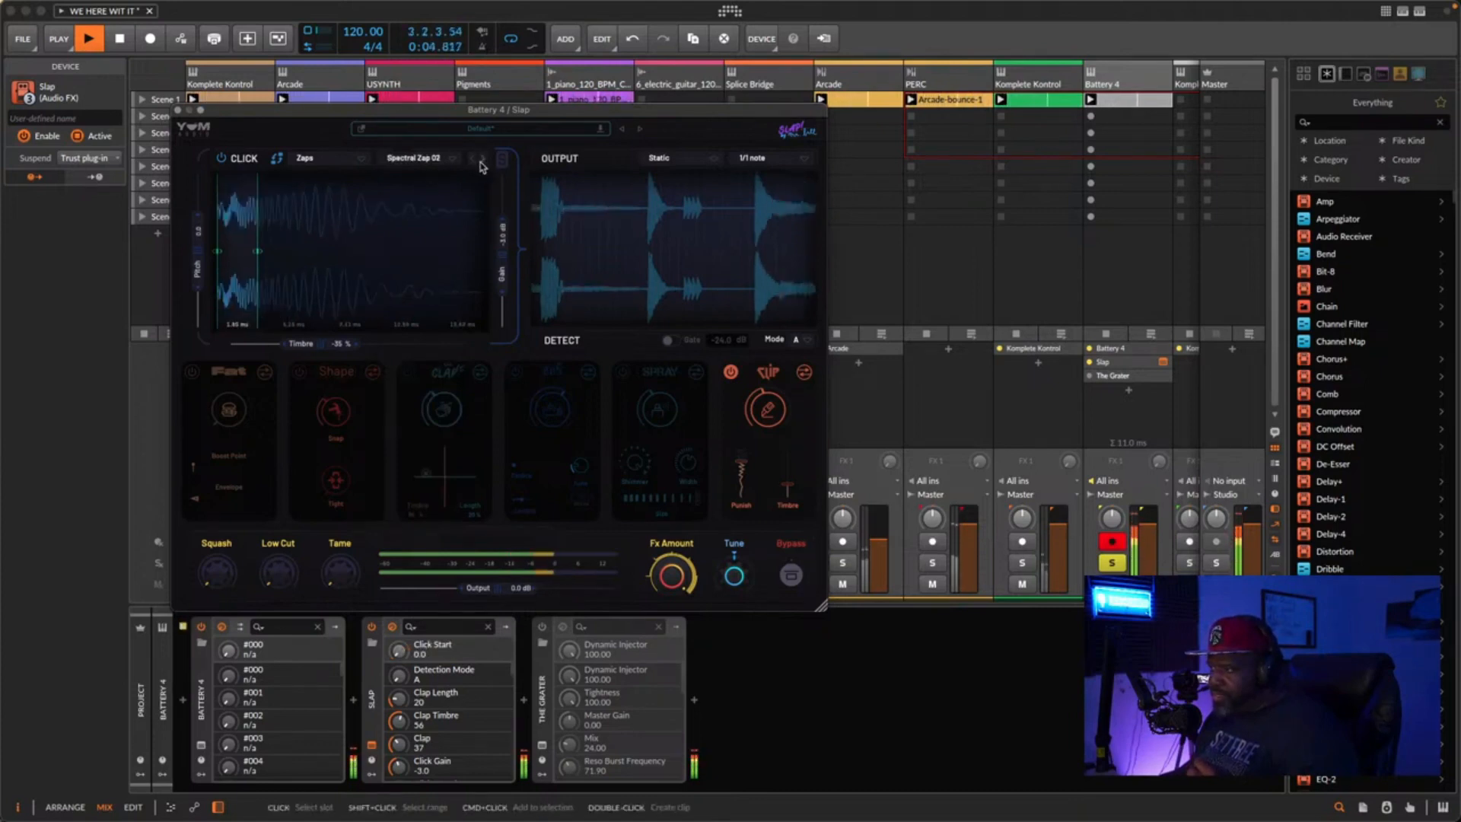
pyautogui.click(481, 161)
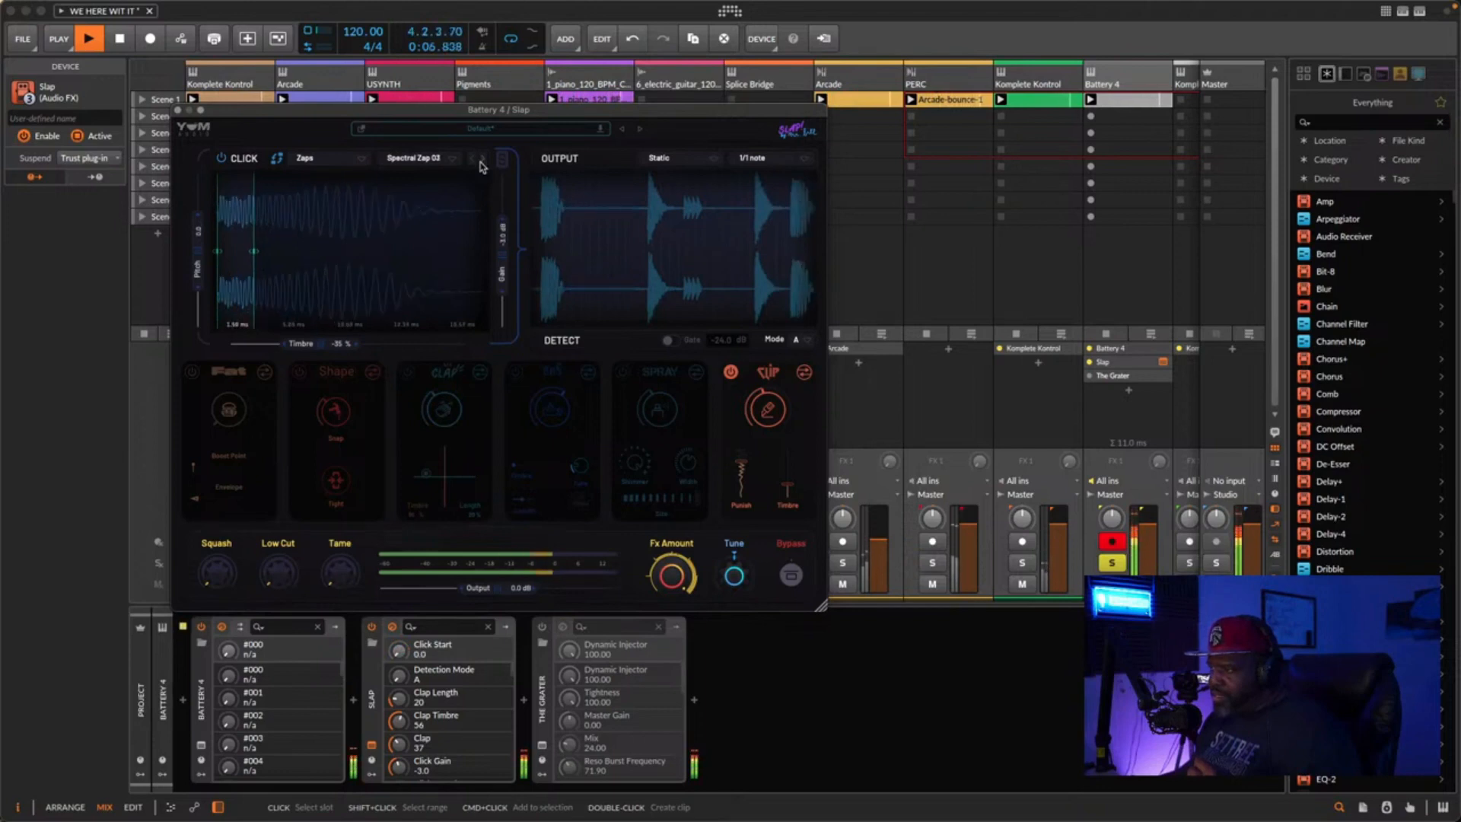
pyautogui.moveTo(254, 251); pyautogui.dragTo(267, 253)
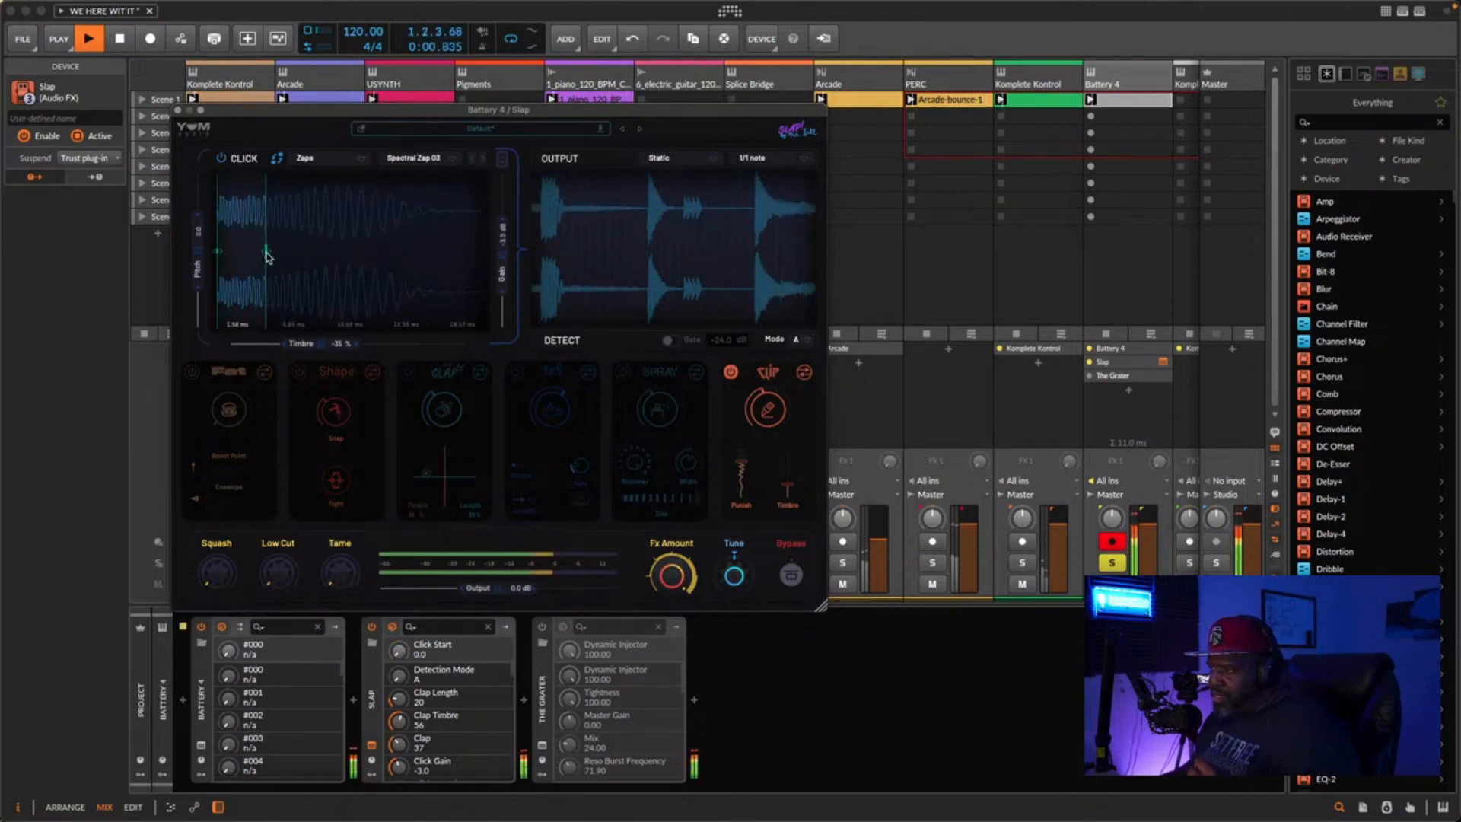
# - Set the click's gain to -0.1 dB, its timbre to -38% and its pitch to about 0.2
pyautogui.moveTo(506, 260); pyautogui.dragTo(506, 248)
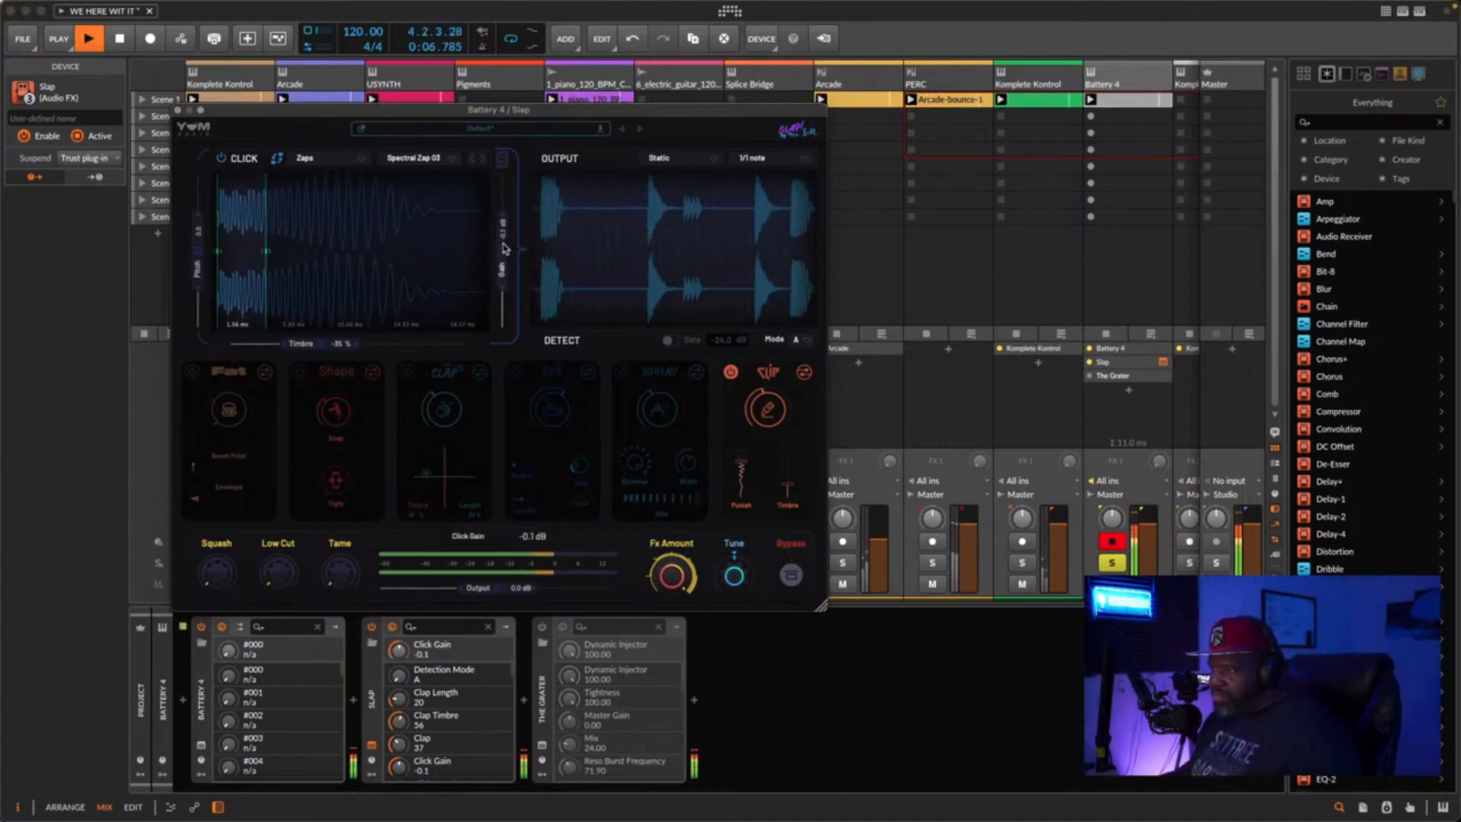
pyautogui.moveTo(199, 267); pyautogui.dragTo(200, 202)
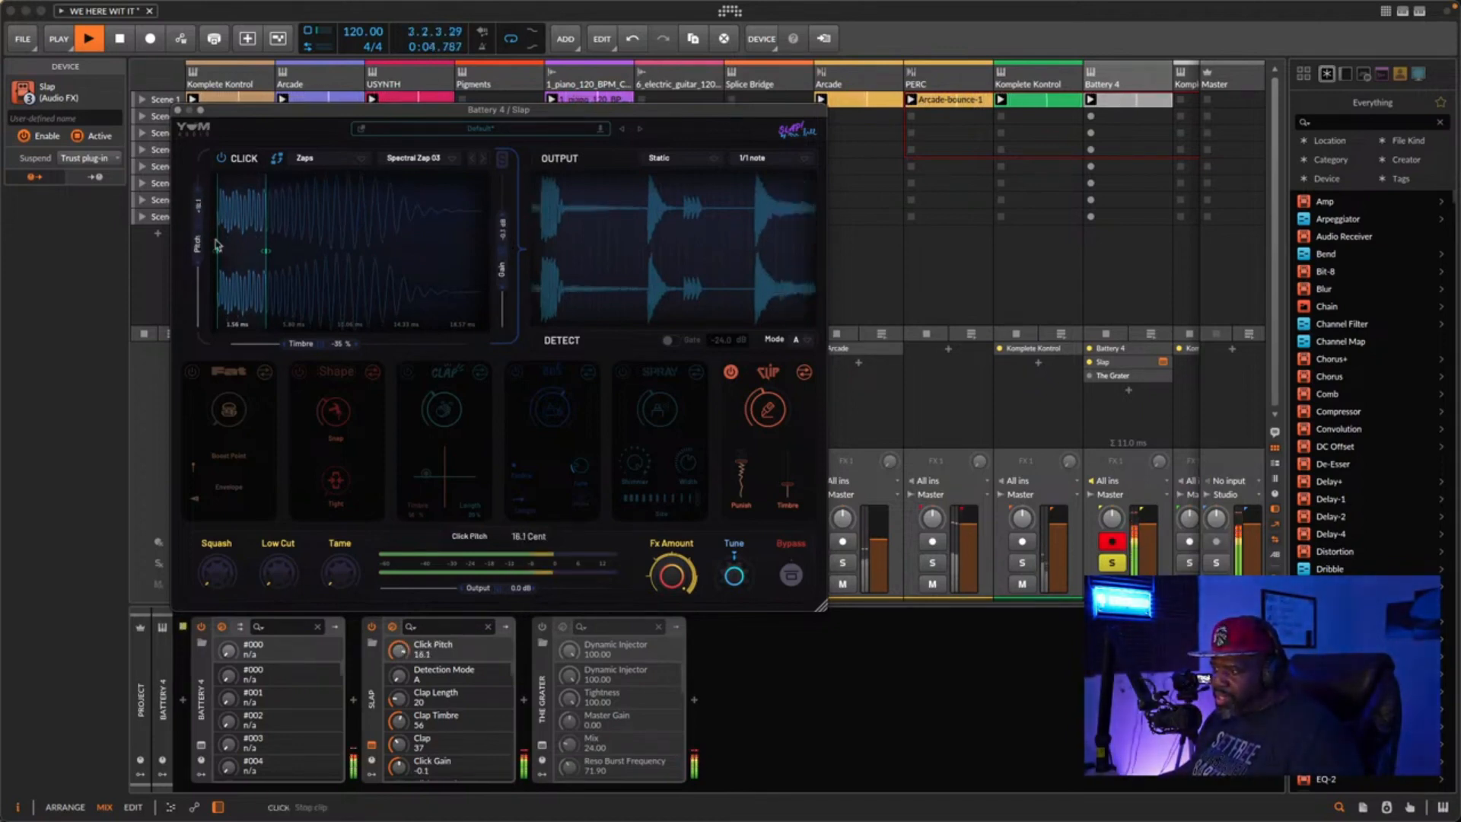
pyautogui.moveTo(304, 347)
pyautogui.mouseDown()
pyautogui.moveTo(364, 348)
pyautogui.moveTo(308, 348)
pyautogui.mouseUp()
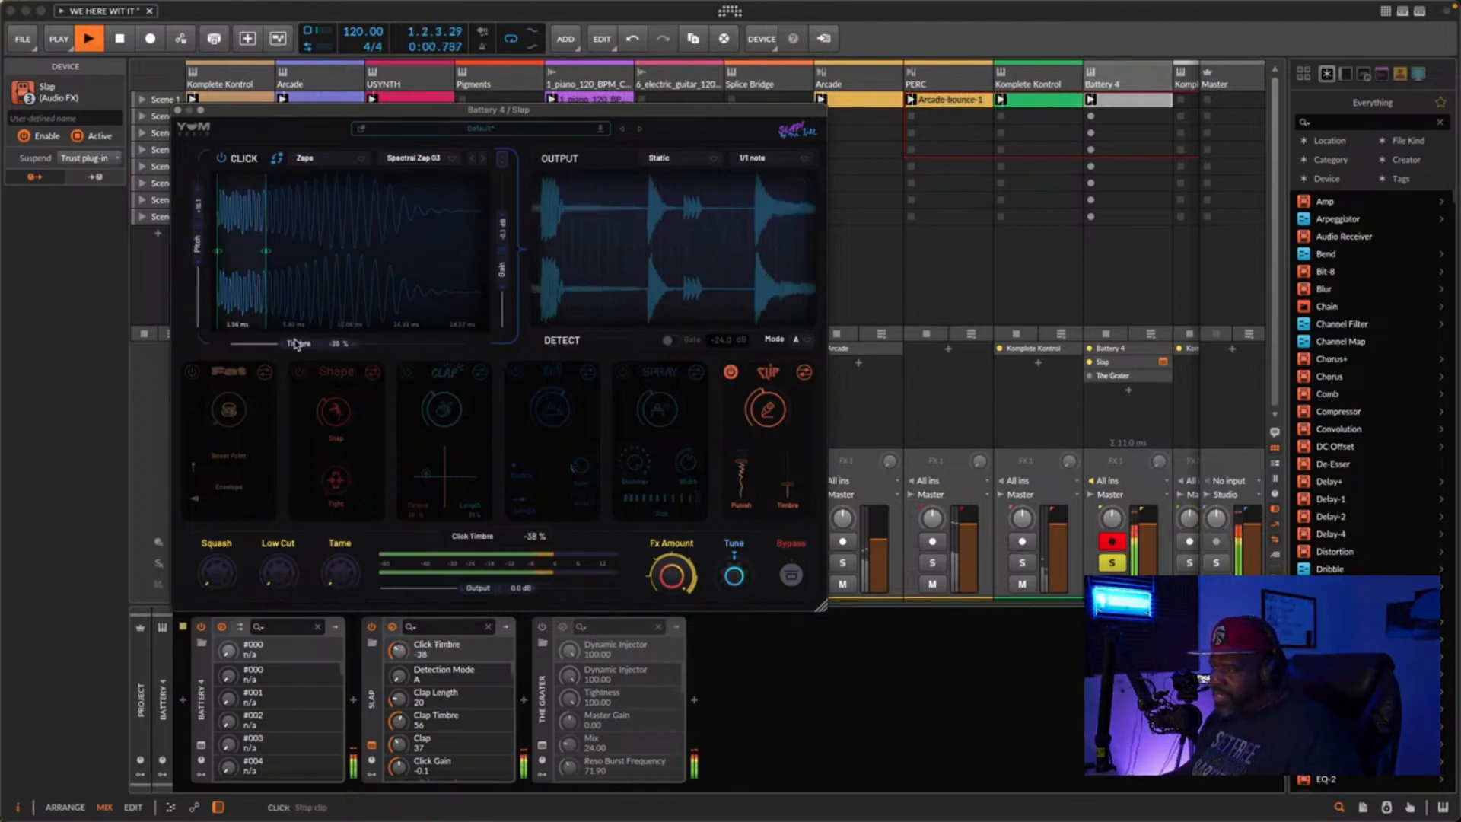
pyautogui.moveTo(197, 242); pyautogui.dragTo(203, 265)
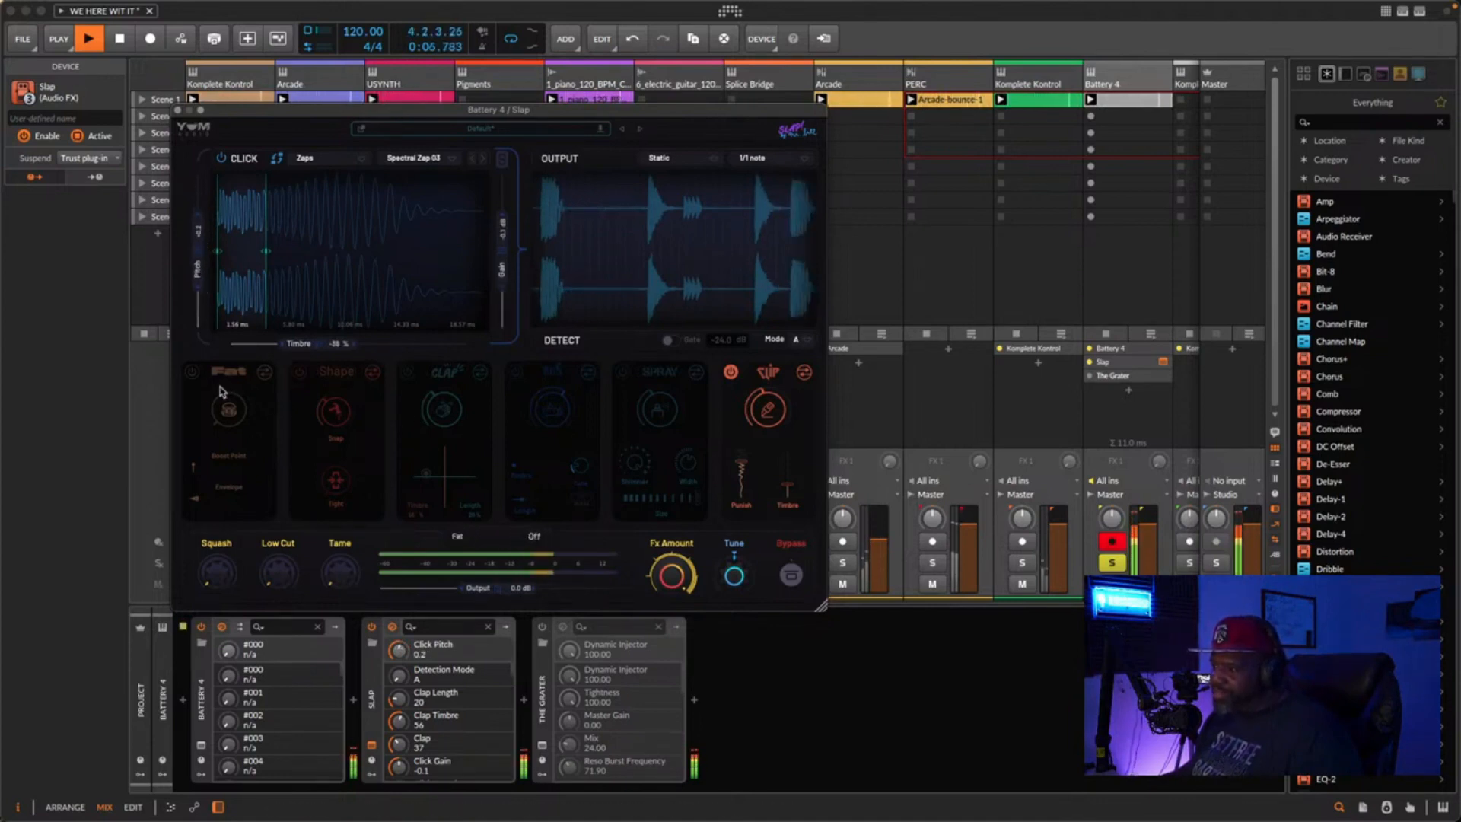
# - Enable the Shape, Spray and Clap modules, with Spray at 20% and Clap at about 28%
pyautogui.click(299, 372)
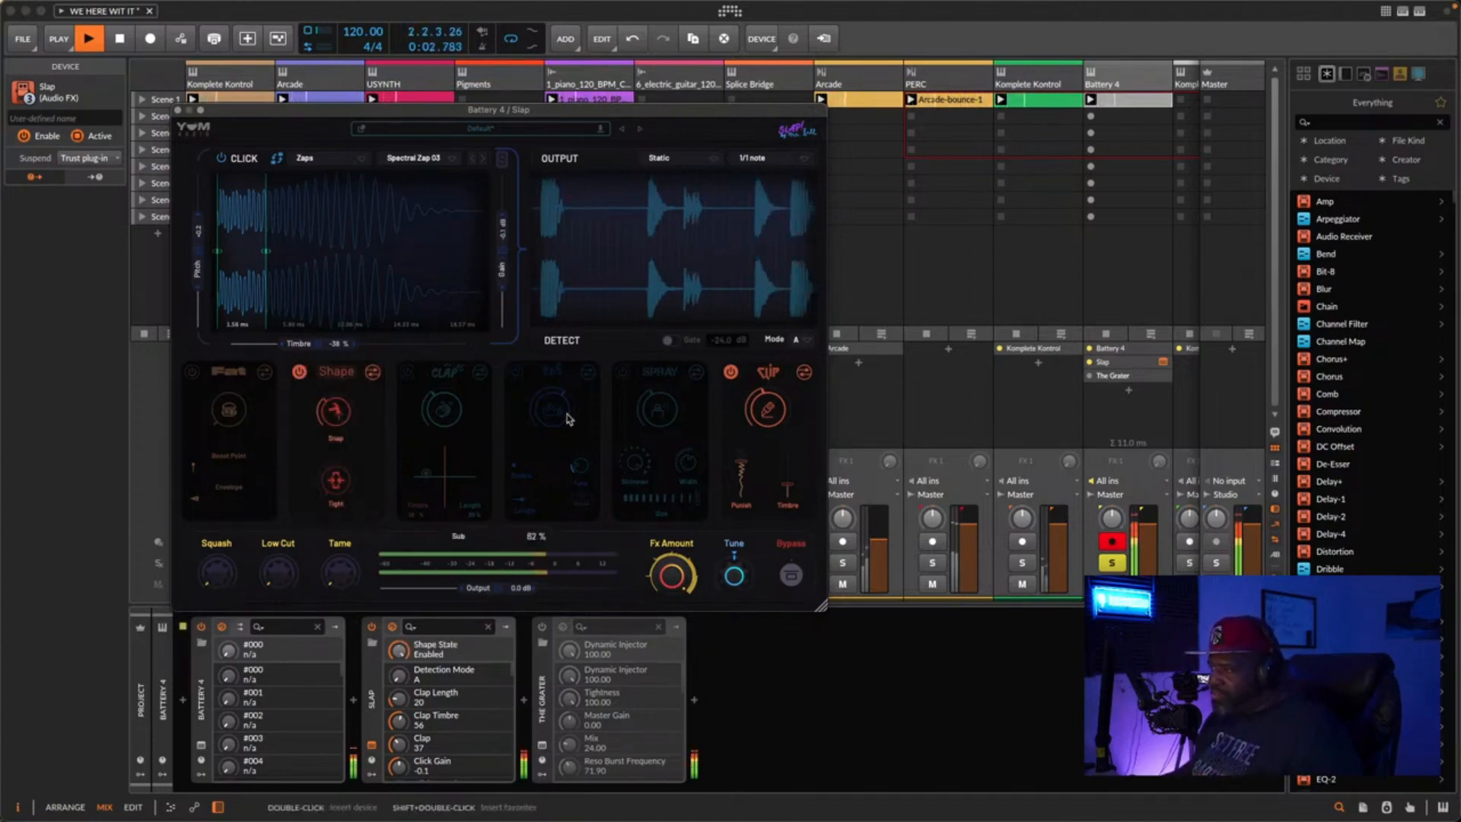
pyautogui.click(624, 373)
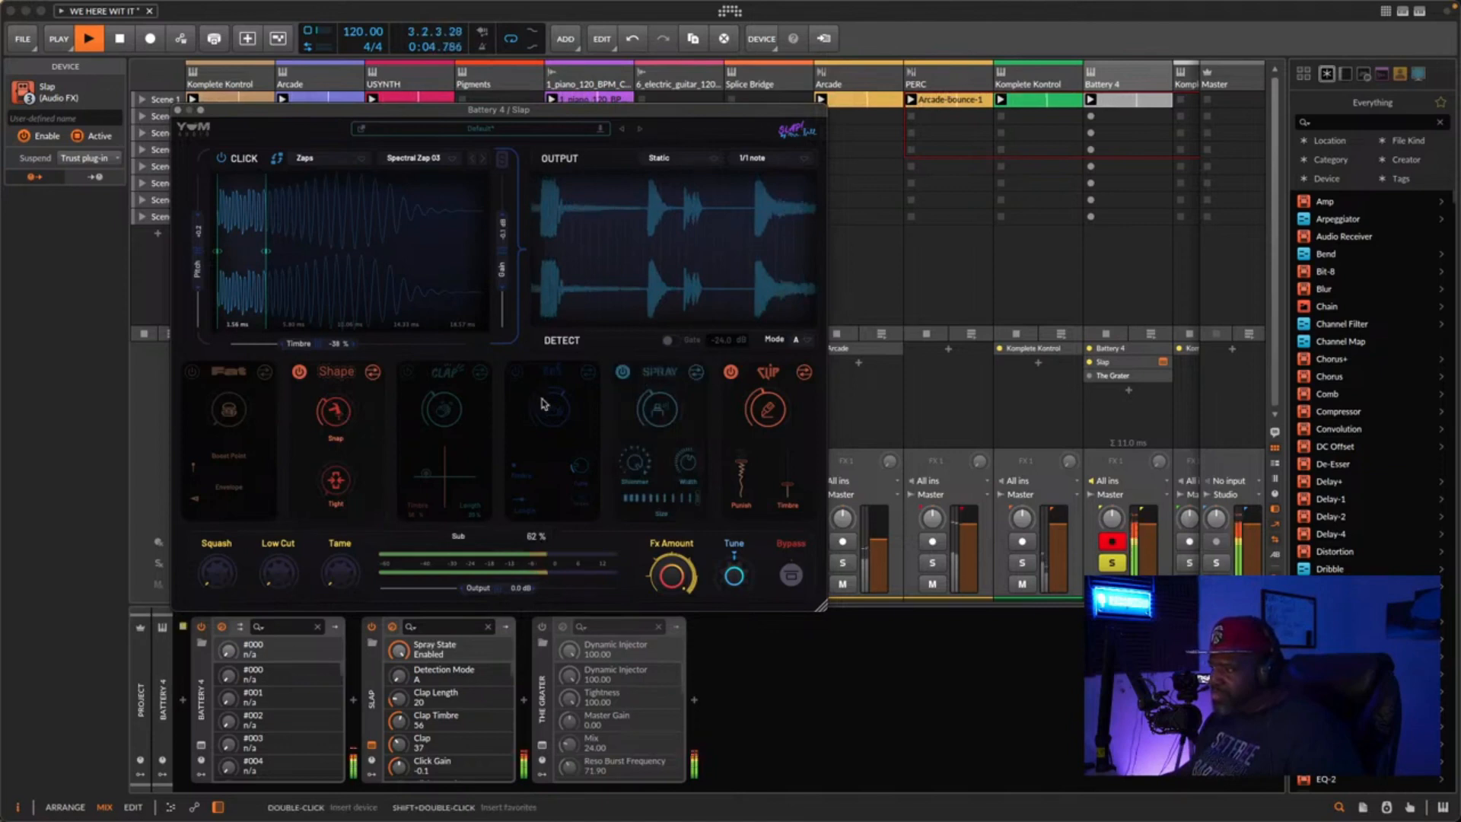
pyautogui.moveTo(662, 409); pyautogui.dragTo(661, 442)
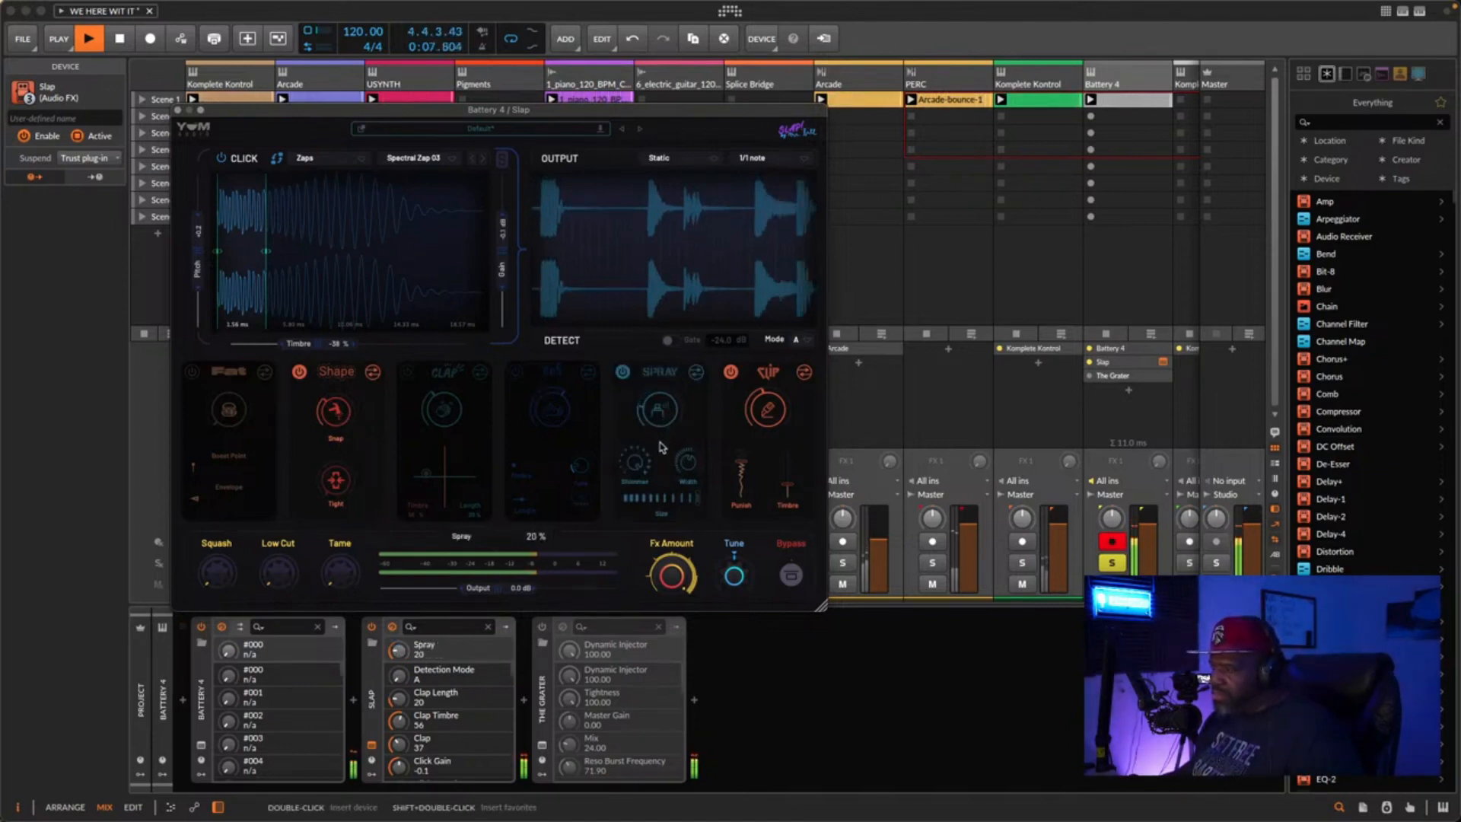
pyautogui.click(409, 372)
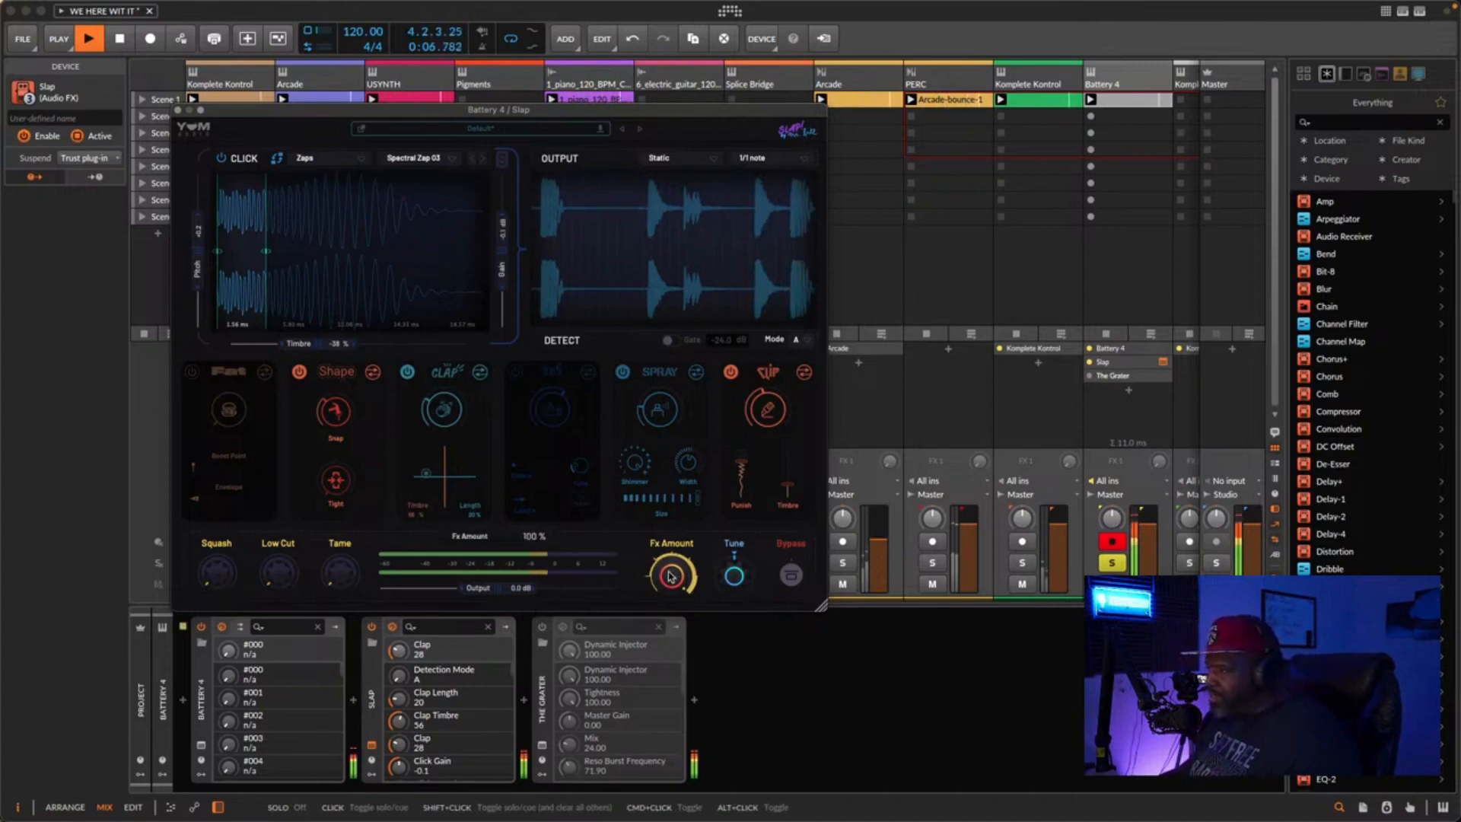
# - Compare the full 100% Fx Amount with the bypassed sound, and try the Tame and Squash controls
pyautogui.moveTo(669, 595)
pyautogui.mouseDown()
pyautogui.moveTo(670, 628)
pyautogui.moveTo(671, 575)
pyautogui.mouseUp()
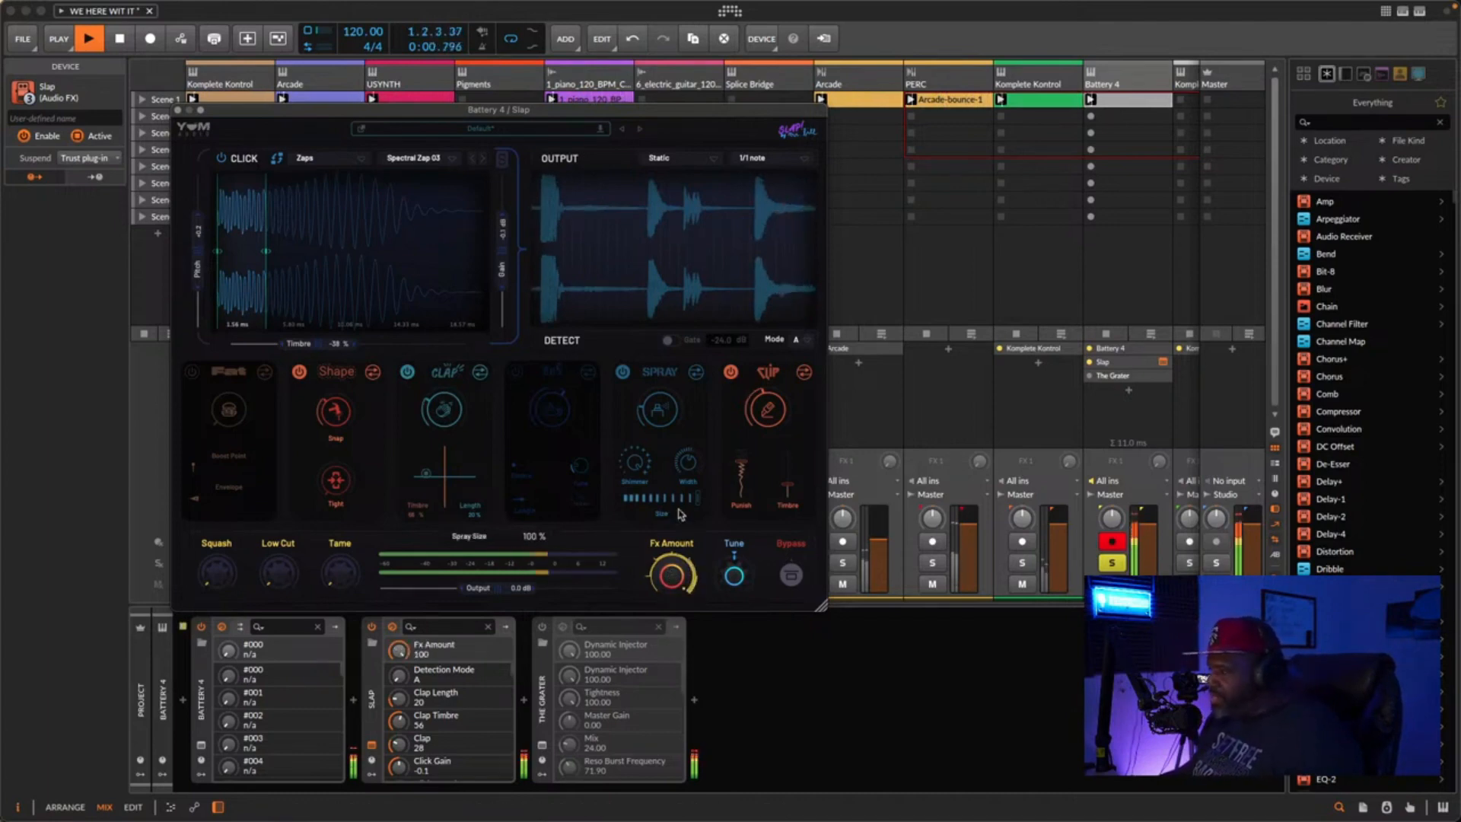
pyautogui.click(792, 575)
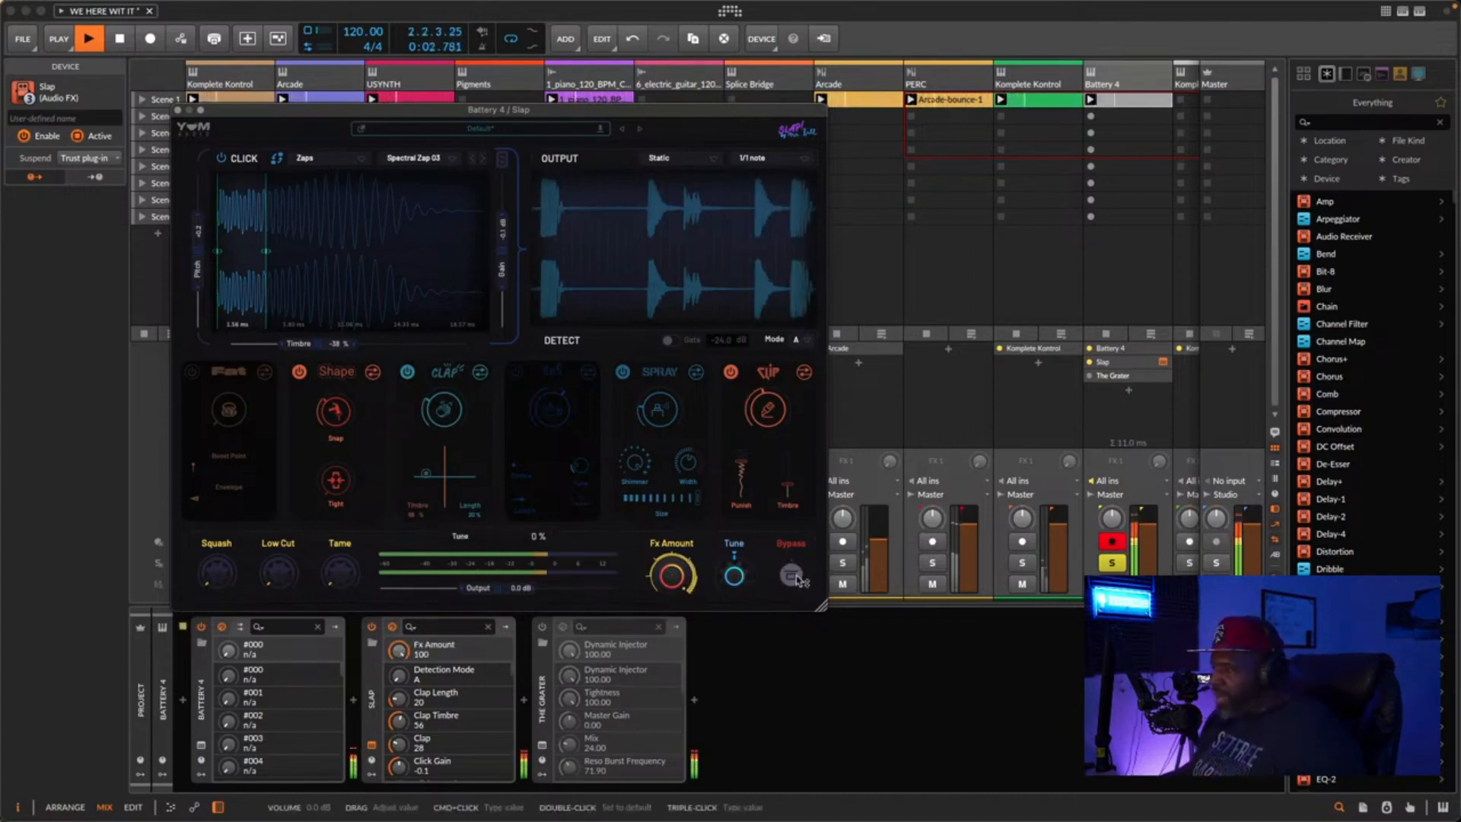
pyautogui.click(792, 575)
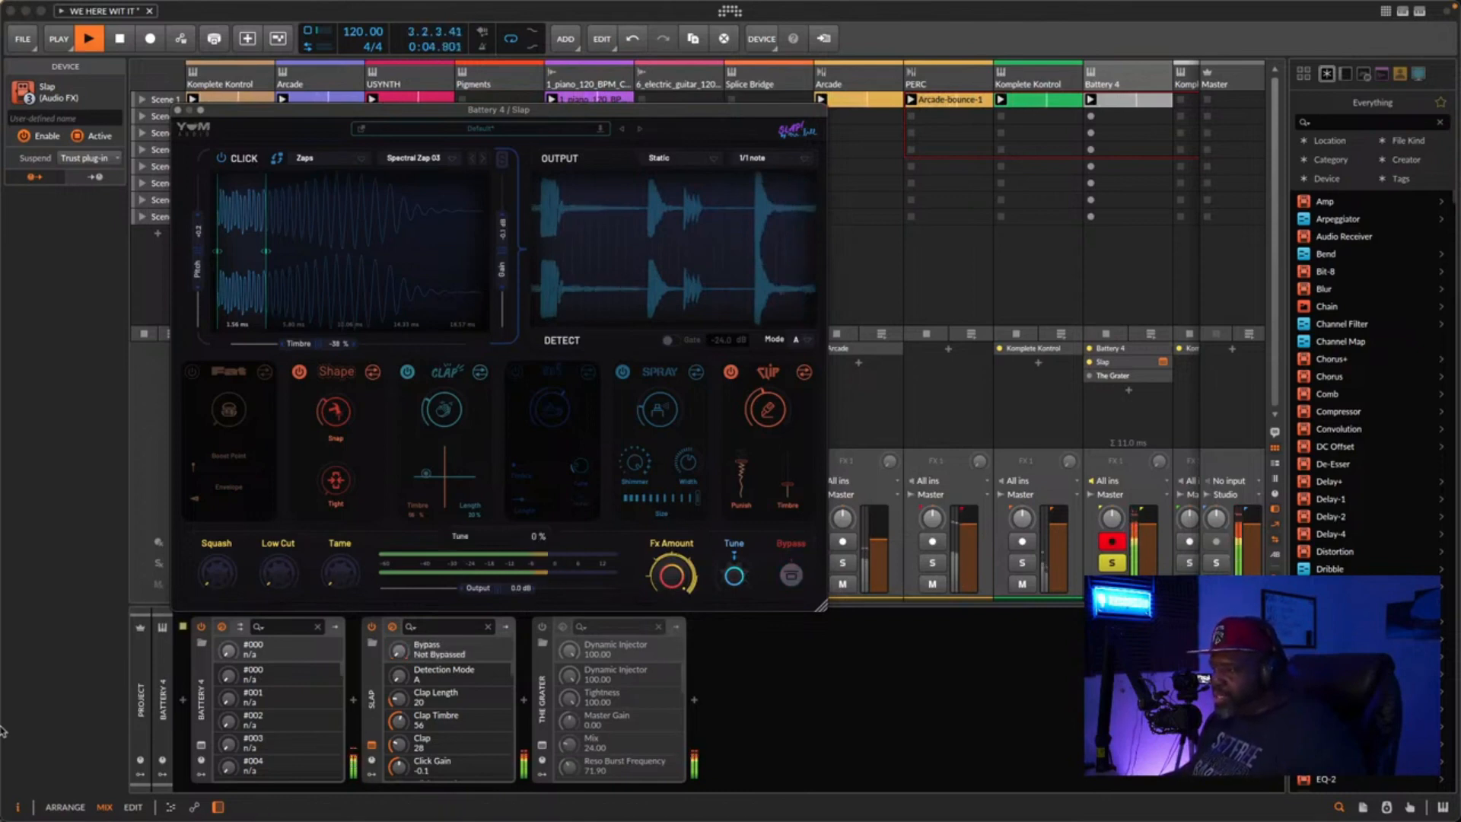
pyautogui.moveTo(339, 573); pyautogui.dragTo(316, 625)
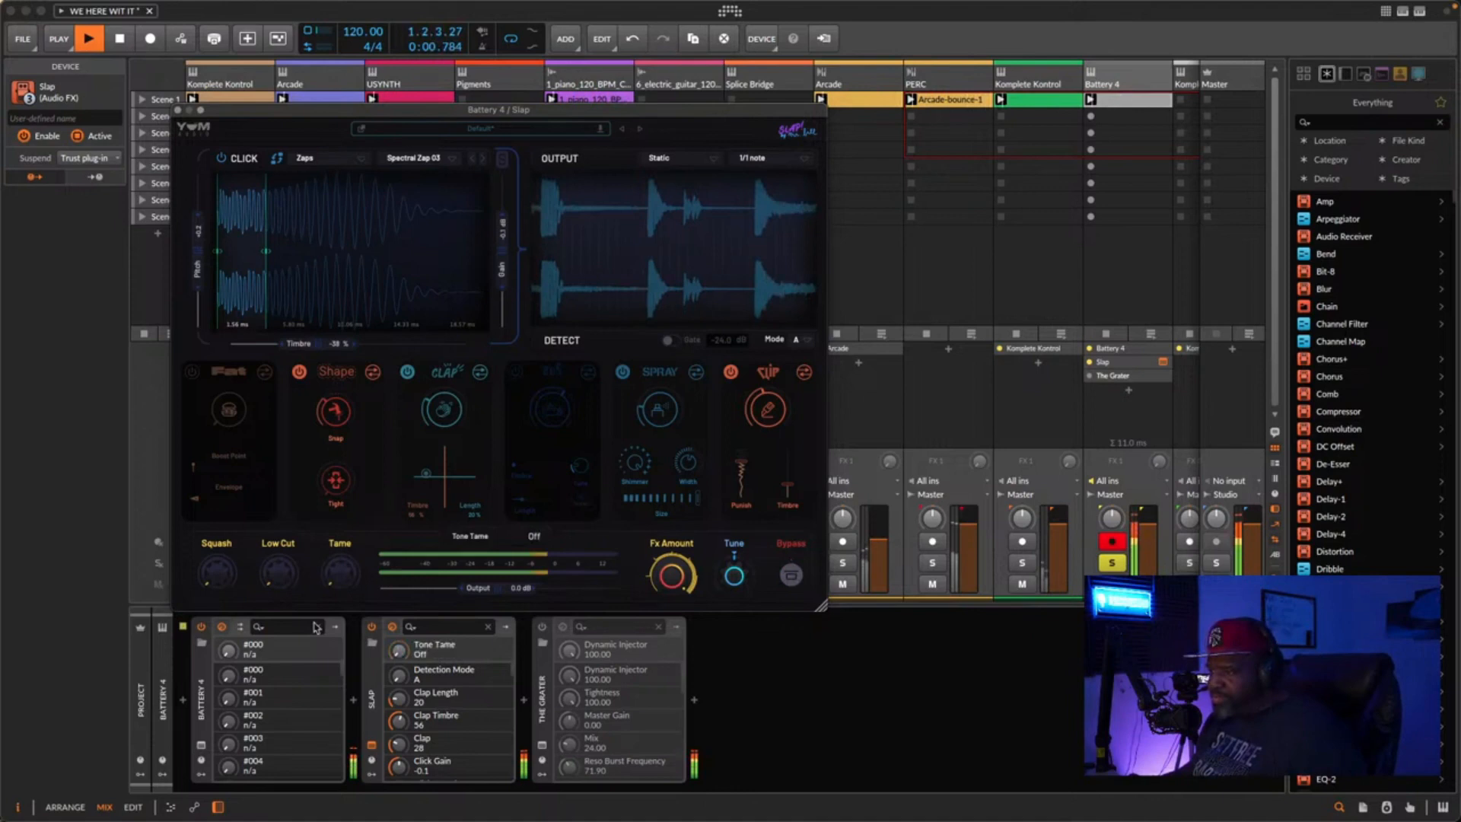
pyautogui.moveTo(217, 573); pyautogui.dragTo(208, 550)
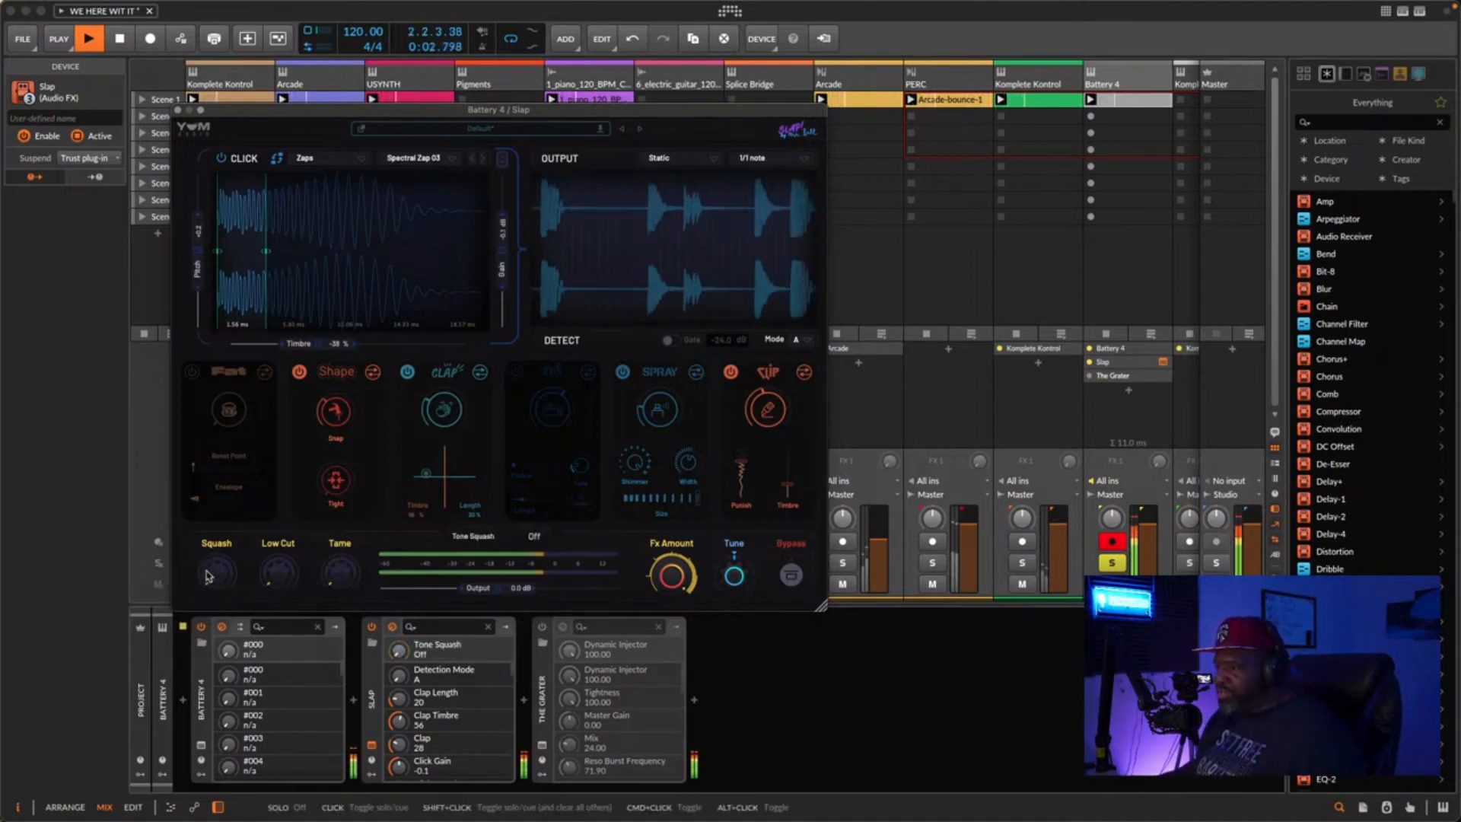
# - Solo the 1_piano_120 track alongside the drums, moving the Slap window out of the way and back
pyautogui.moveTo(529, 109); pyautogui.dragTo(842, 170)
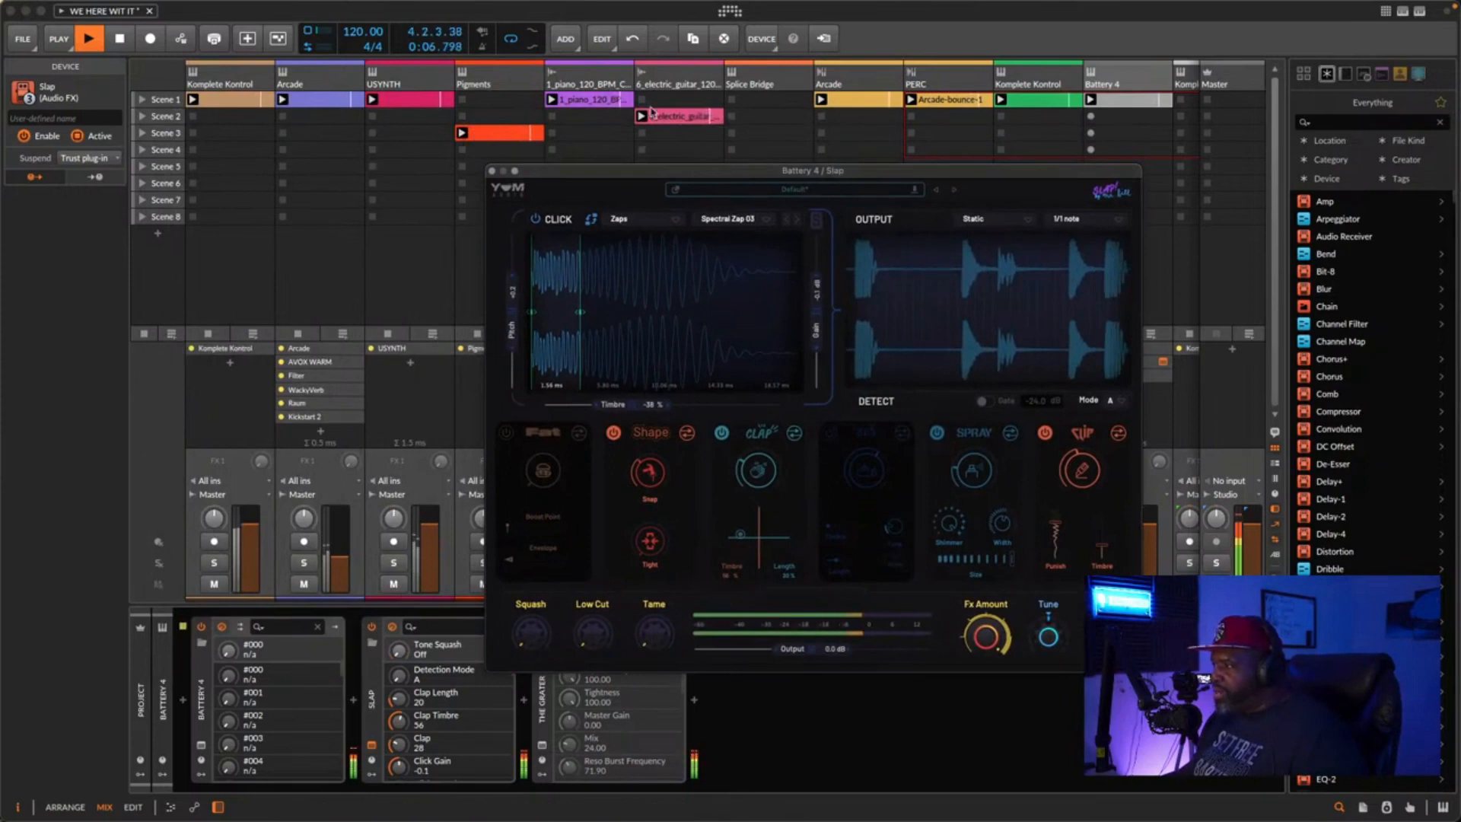
pyautogui.moveTo(609, 176); pyautogui.dragTo(719, 115)
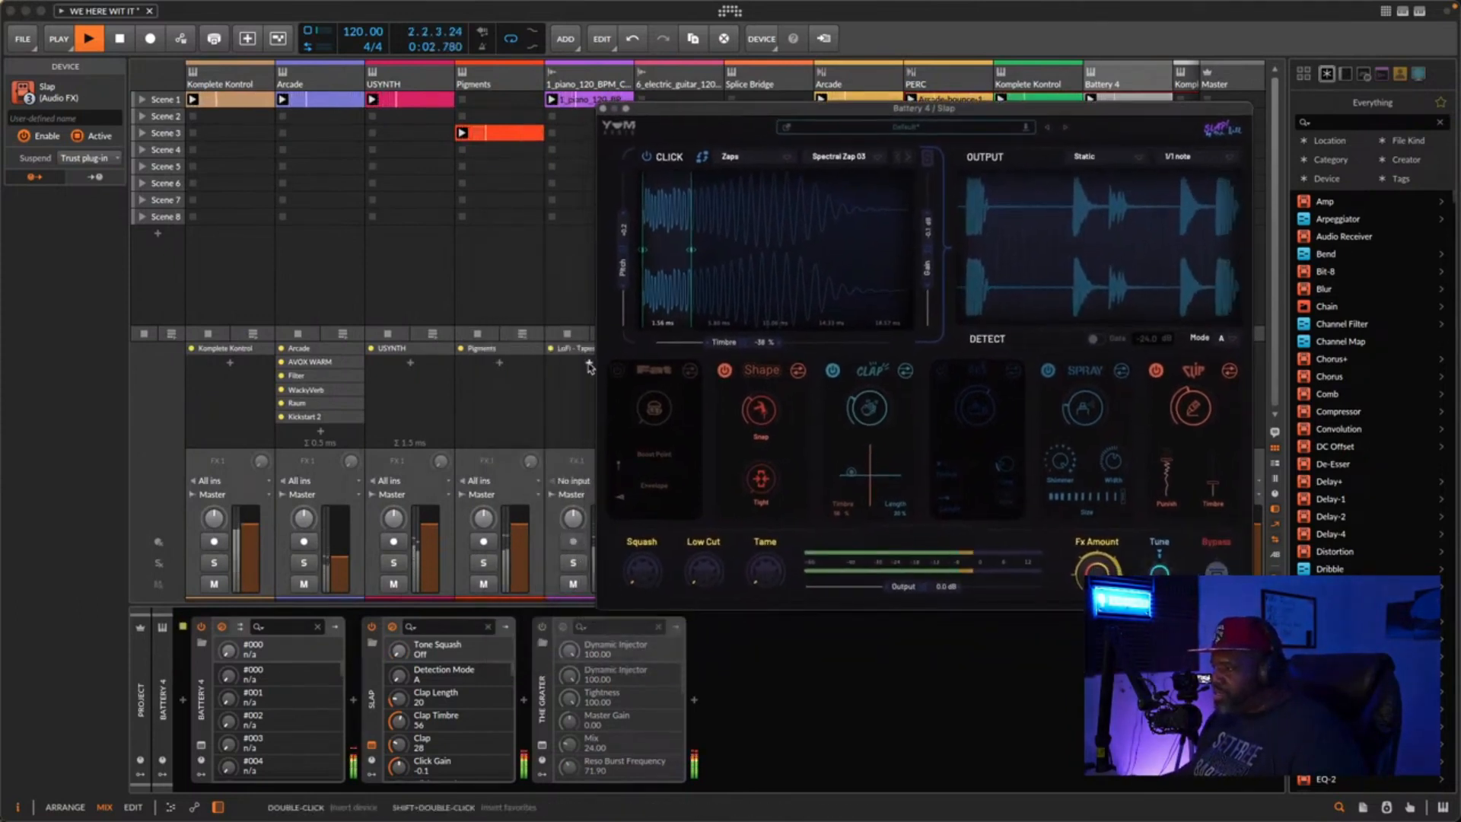
pyautogui.click(574, 564)
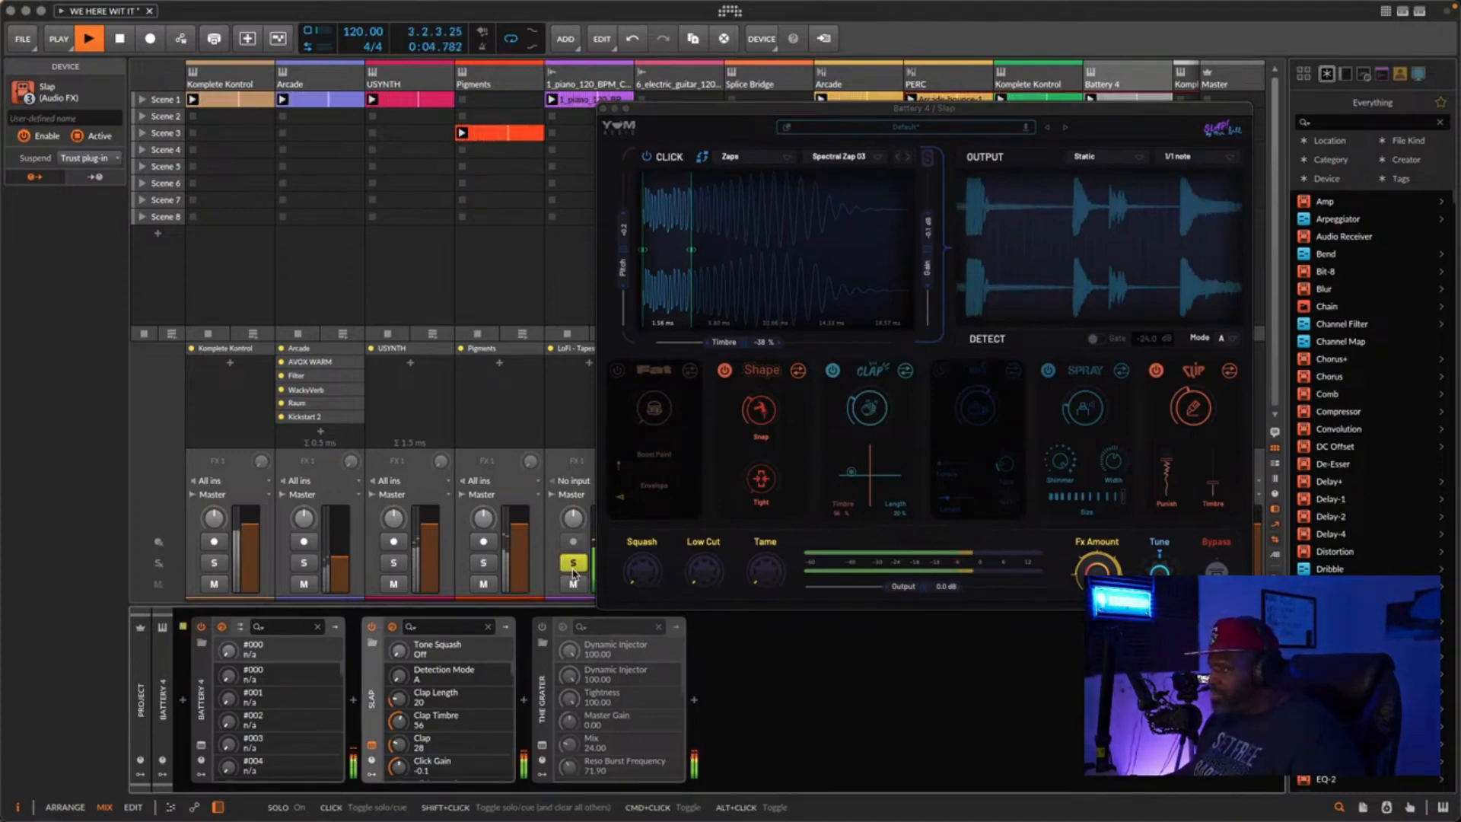
pyautogui.moveTo(987, 107); pyautogui.dragTo(586, 110)
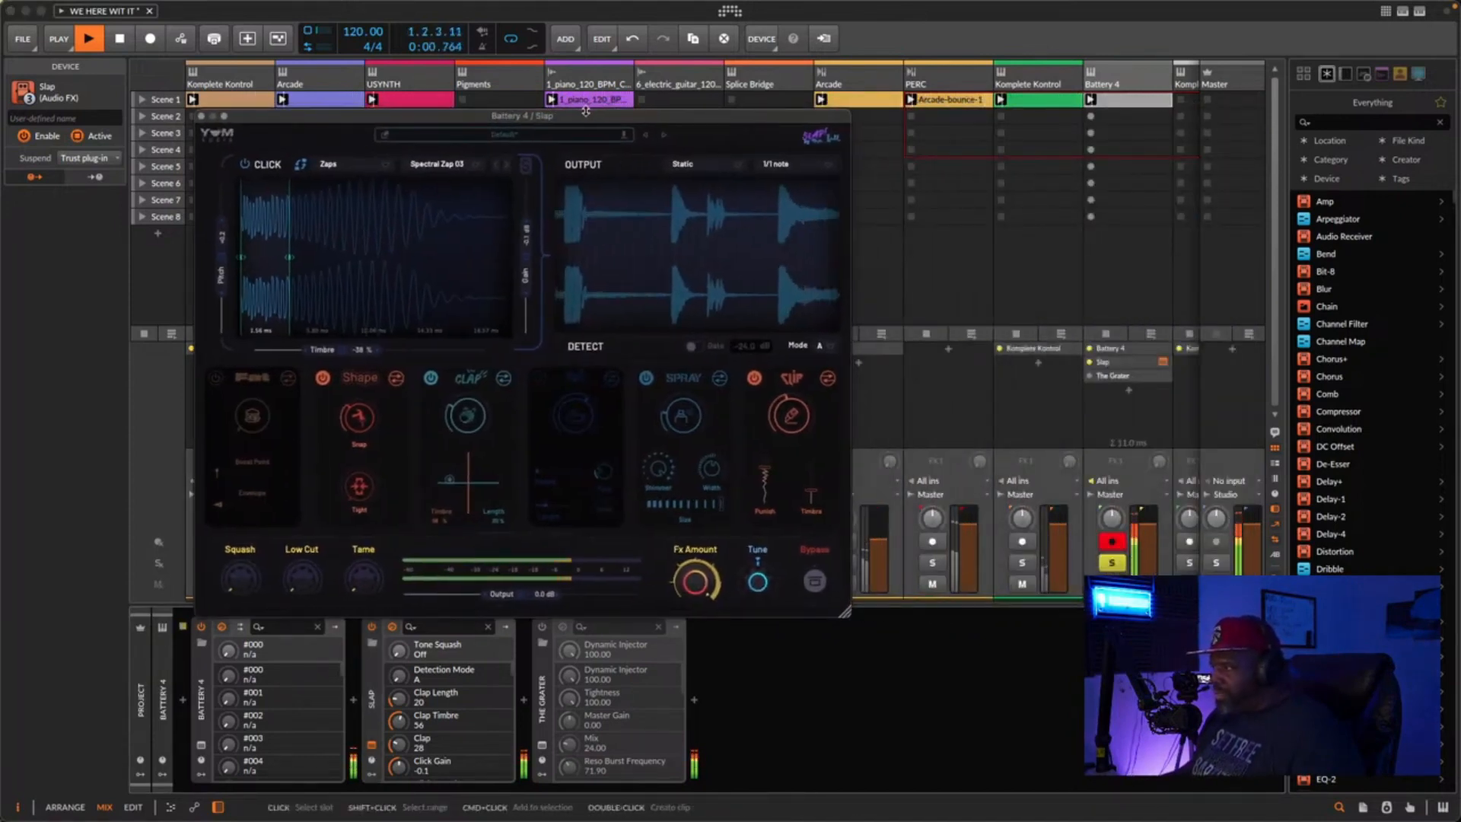
pyautogui.moveTo(591, 119); pyautogui.dragTo(520, 119)
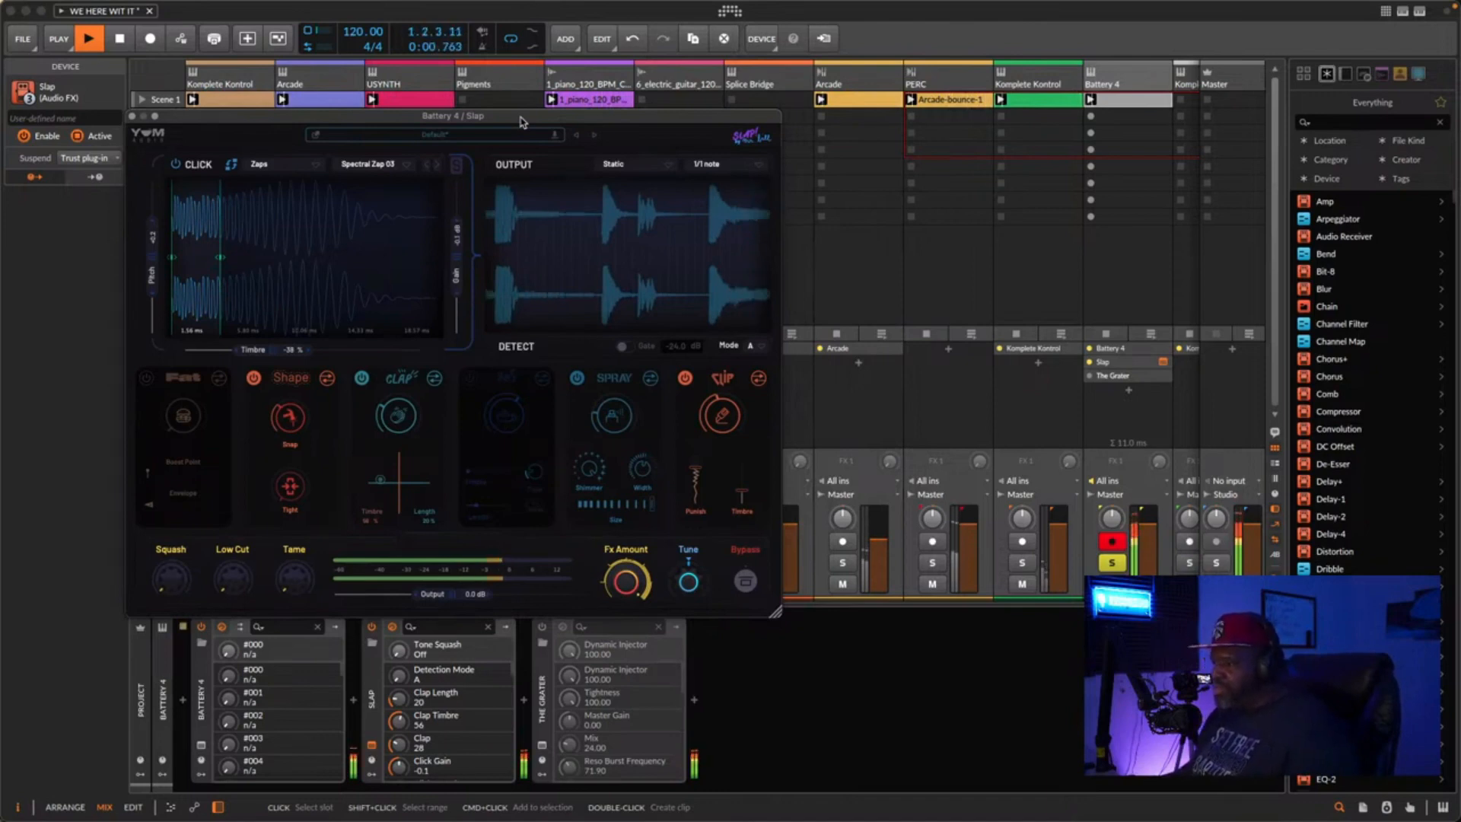
# - Open Slap's factory presets and audition BREAKS – Bombastic, BREAKS – Gravelicious and CREATIVE – Heavy Impact during playback
pyautogui.click(454, 137)
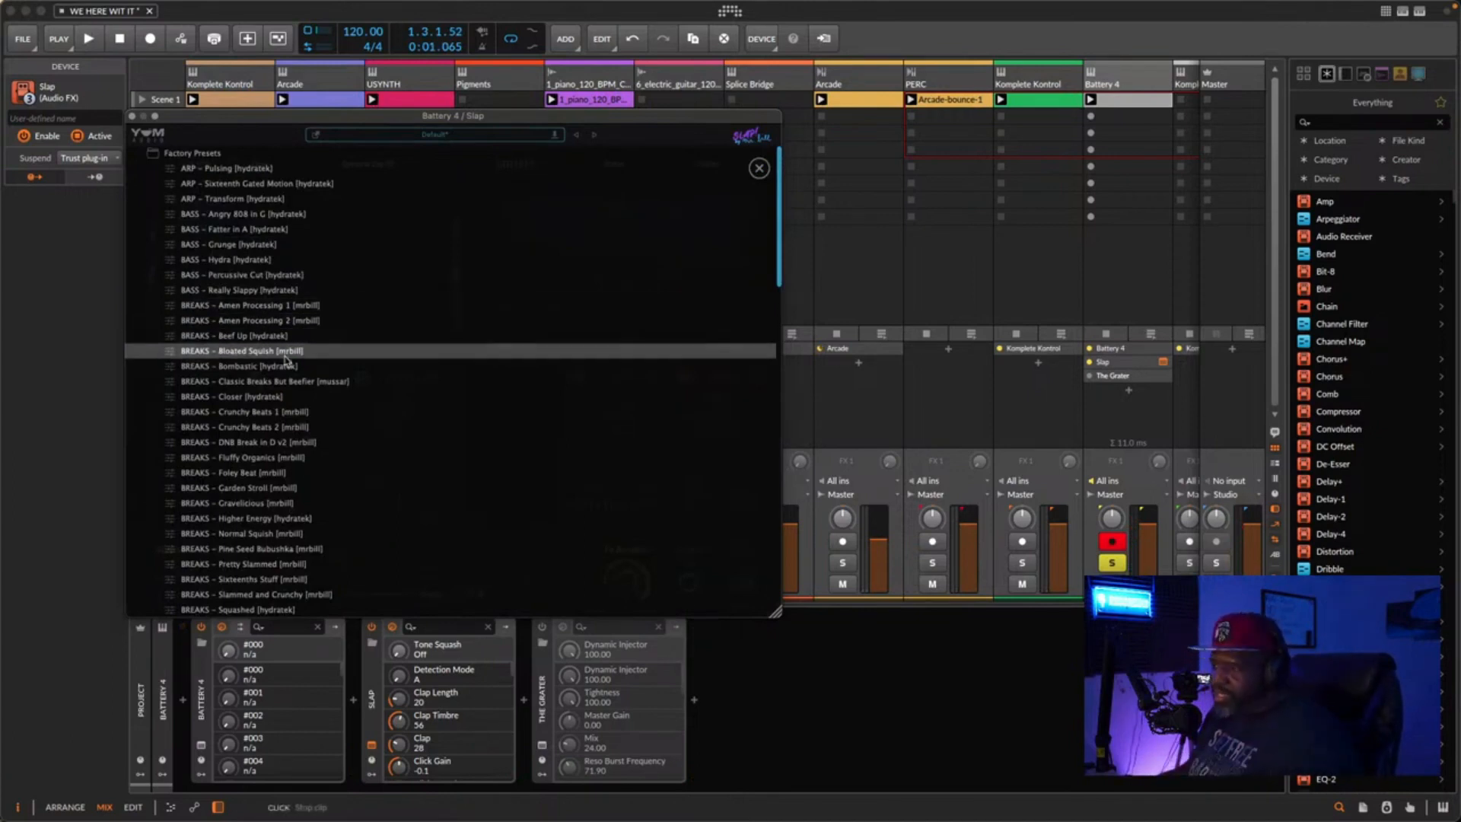
pyautogui.press('space')
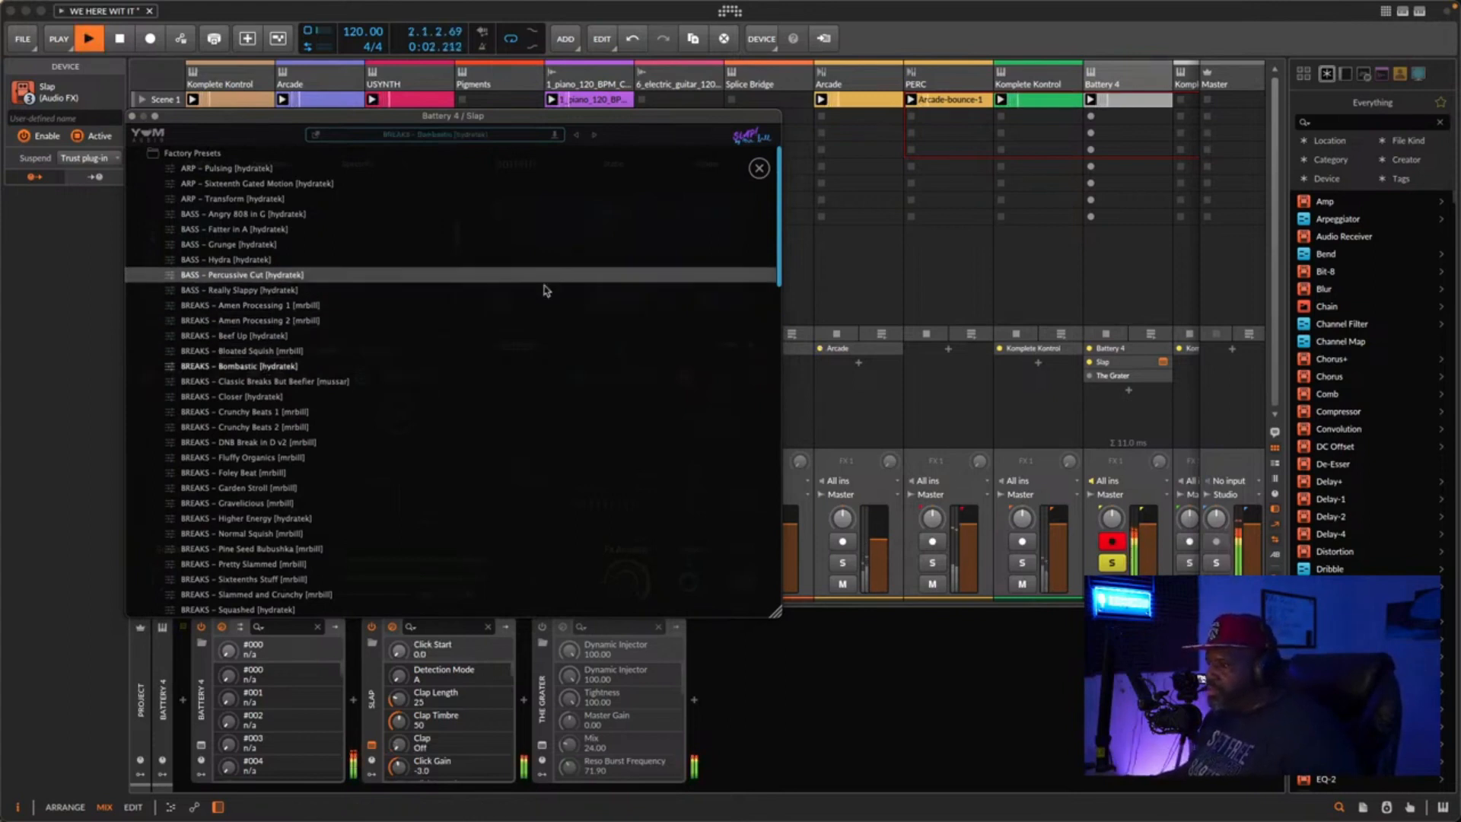
pyautogui.click(242, 504)
pyautogui.scroll(-8, 242, 512)
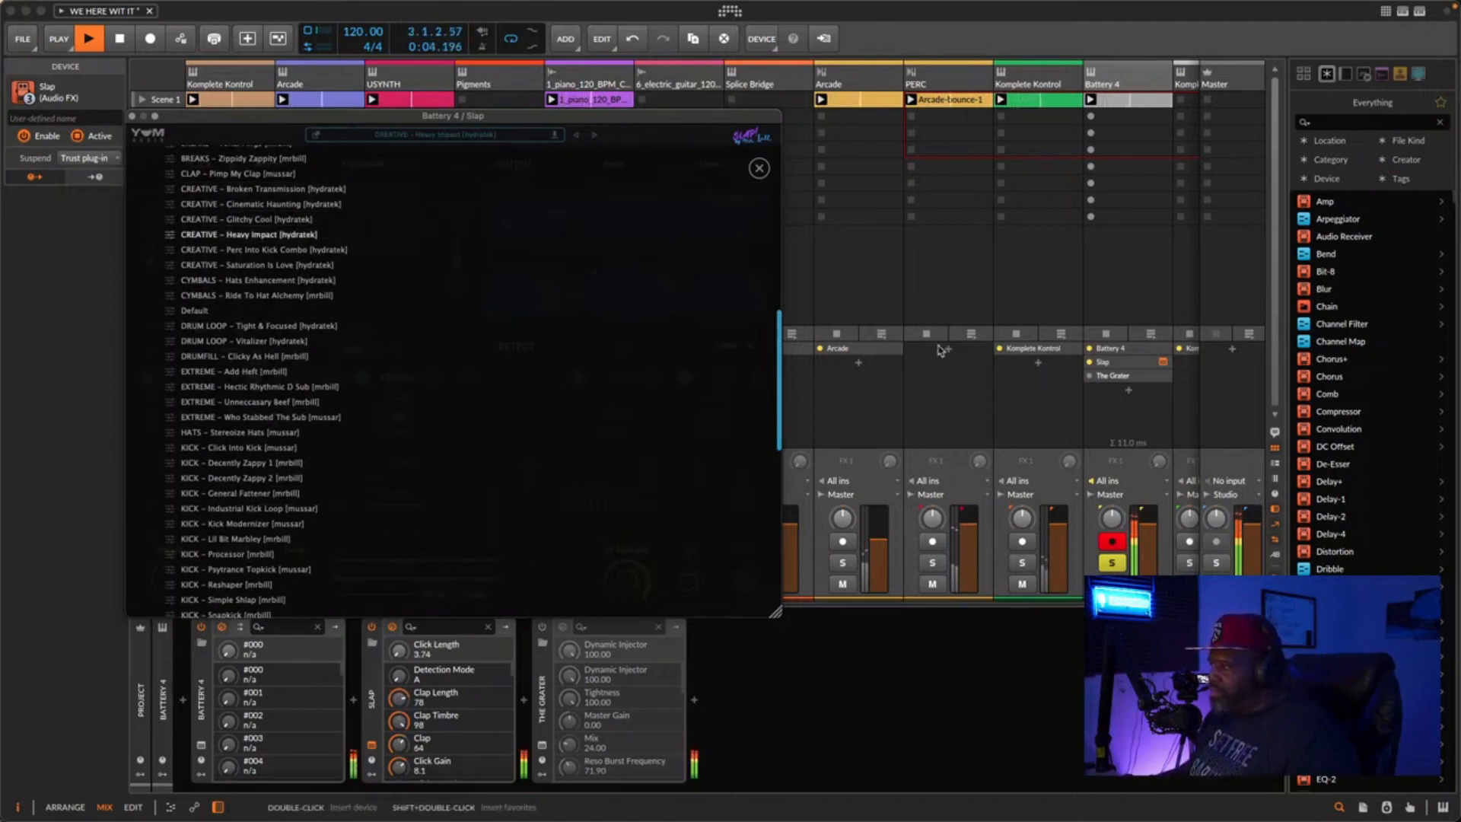
# - Audition the presets CREATIVE – Saturation Is Love, CYMBALS – Hats Enhancement, DRUM LOOP – Tight & Focused and DRUM LOOP – Vitalizer
pyautogui.click(263, 265)
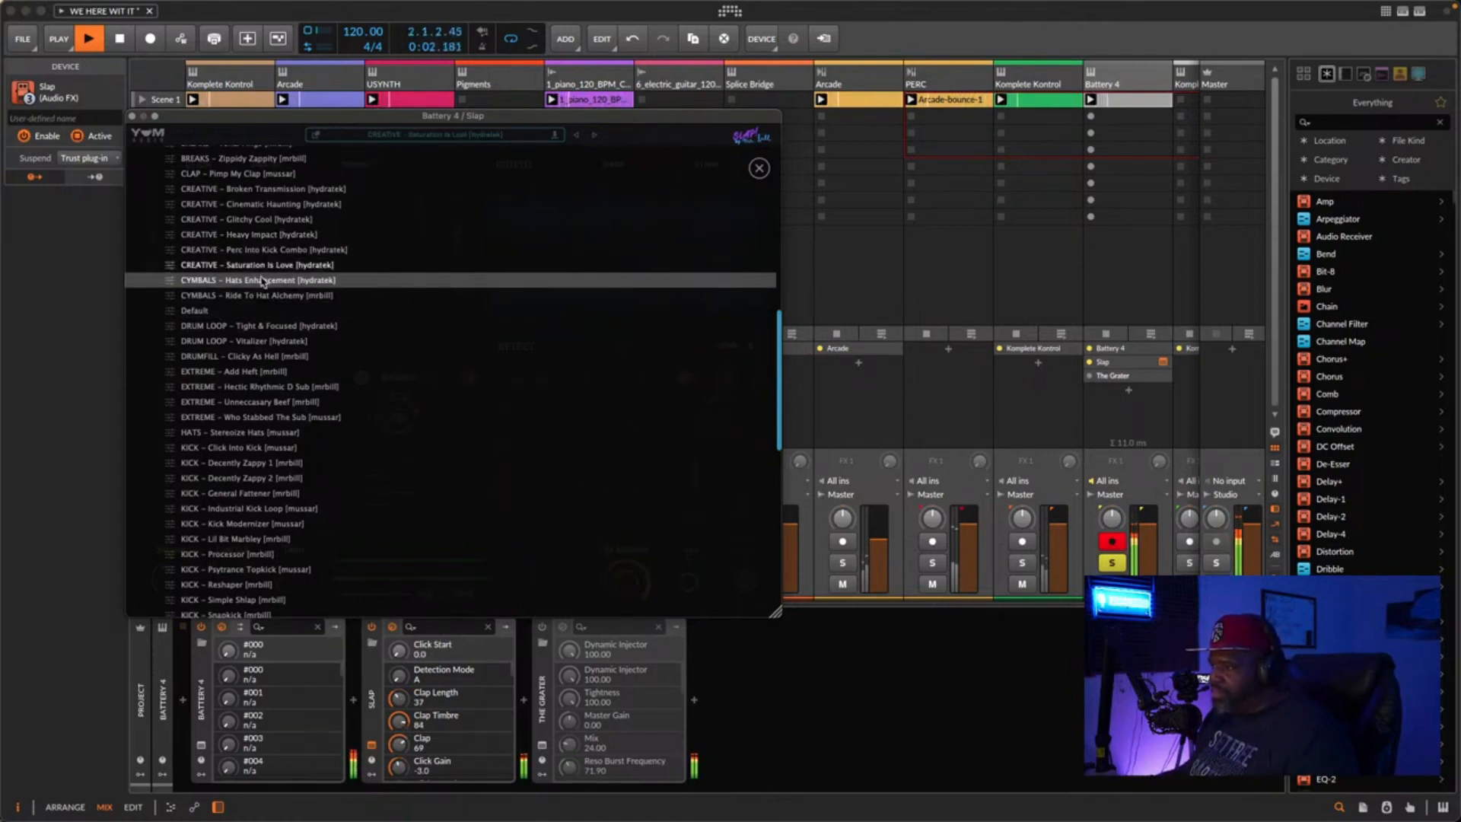
pyautogui.click(261, 281)
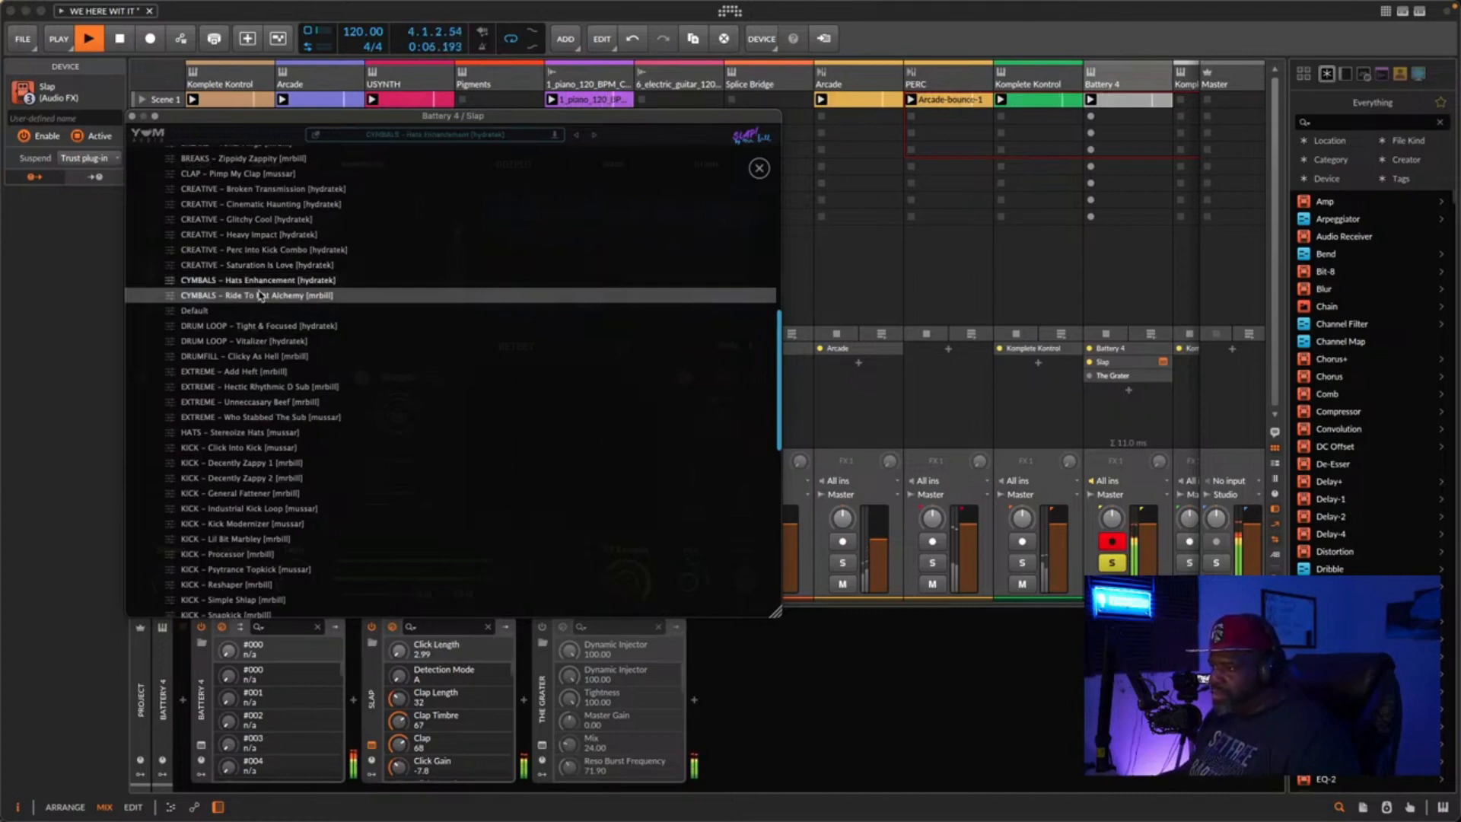
pyautogui.click(261, 326)
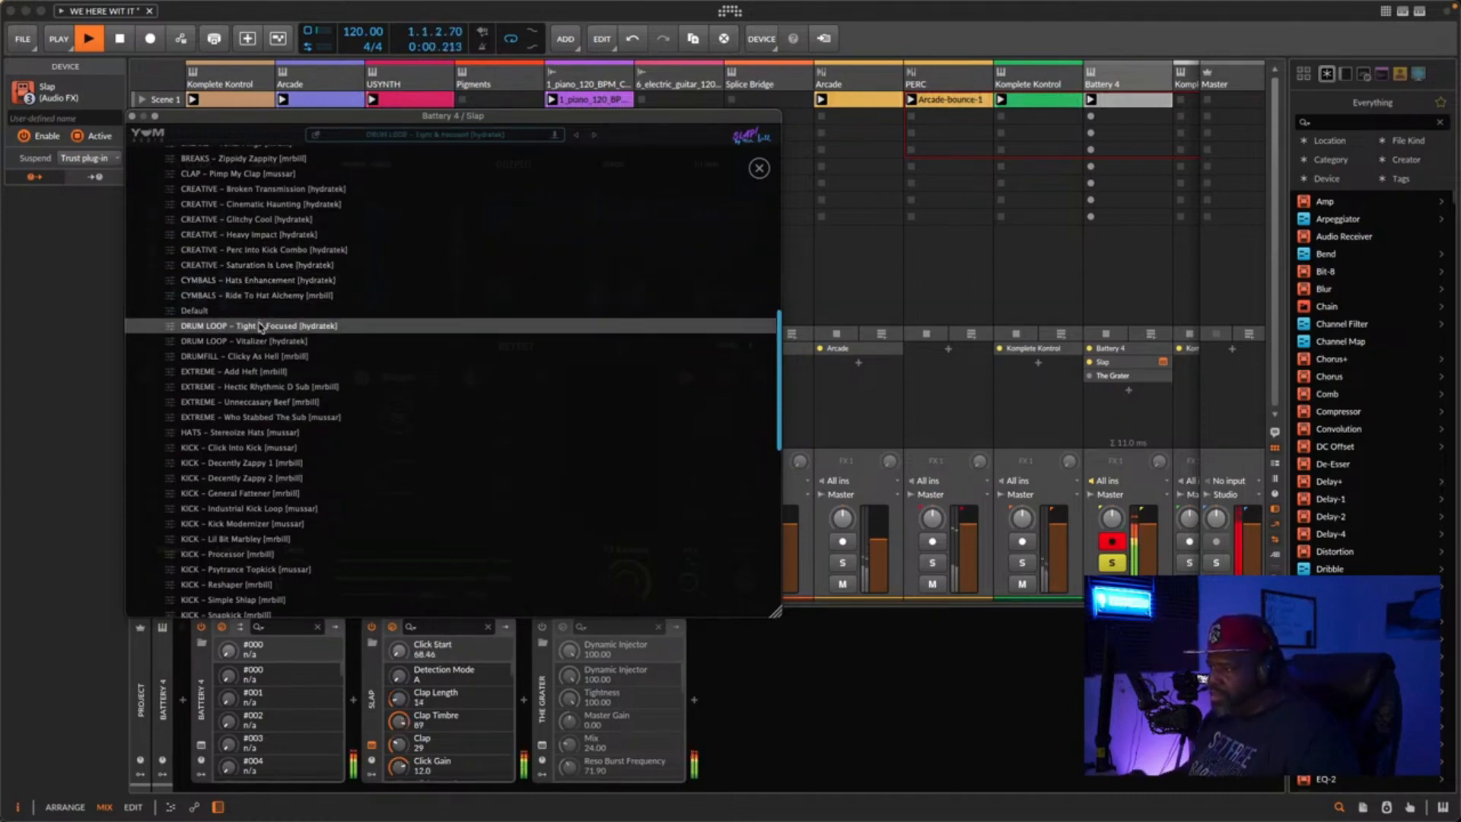
pyautogui.click(253, 342)
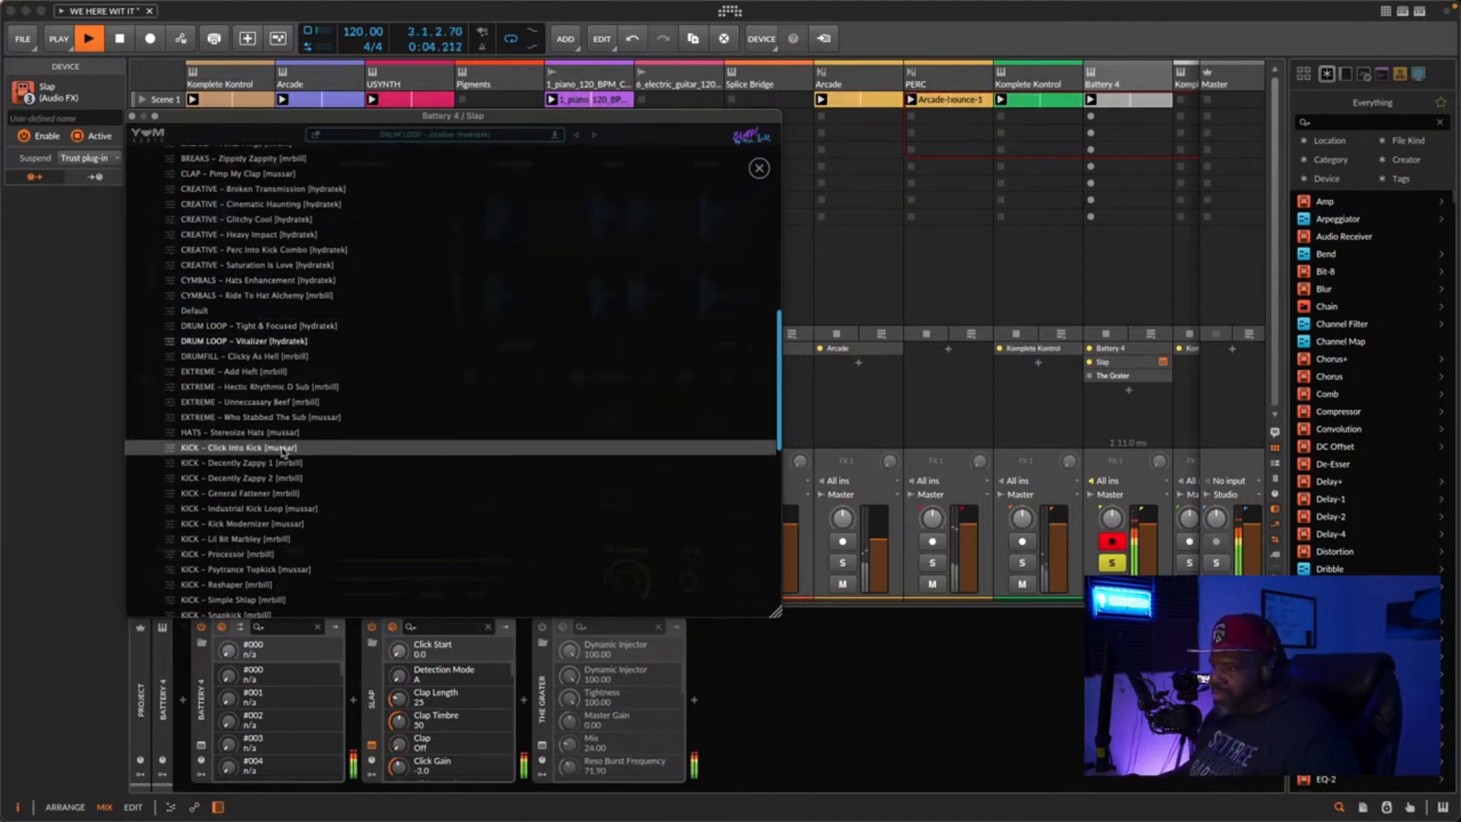
# - Load the EXTREME – Hectic Rhythmic D Sub preset, set its Fx Amount to 53%, and play the track
pyautogui.click(266, 389)
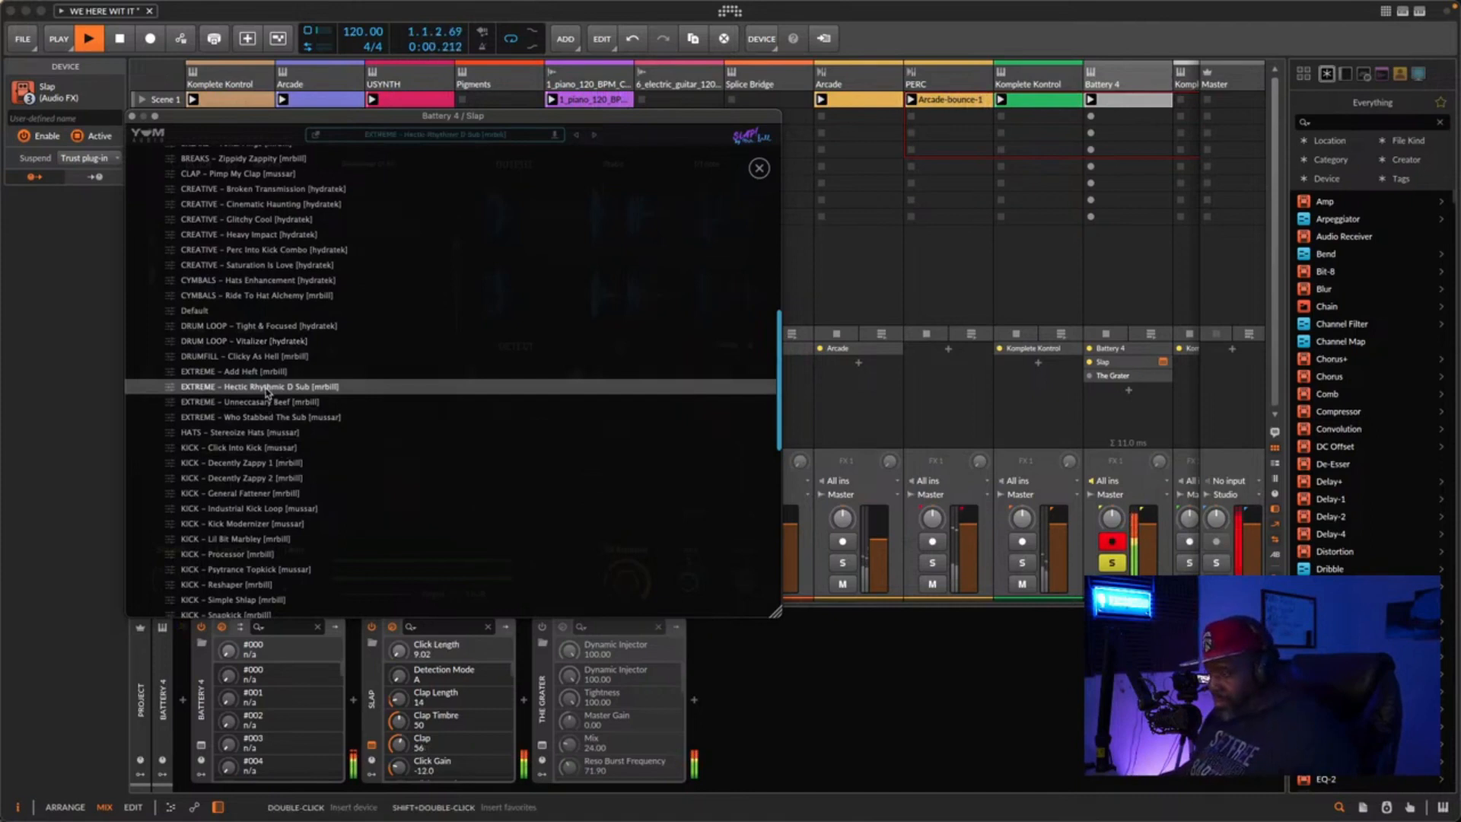
pyautogui.click(759, 168)
pyautogui.moveTo(633, 584); pyautogui.dragTo(628, 669)
pyautogui.press('space')
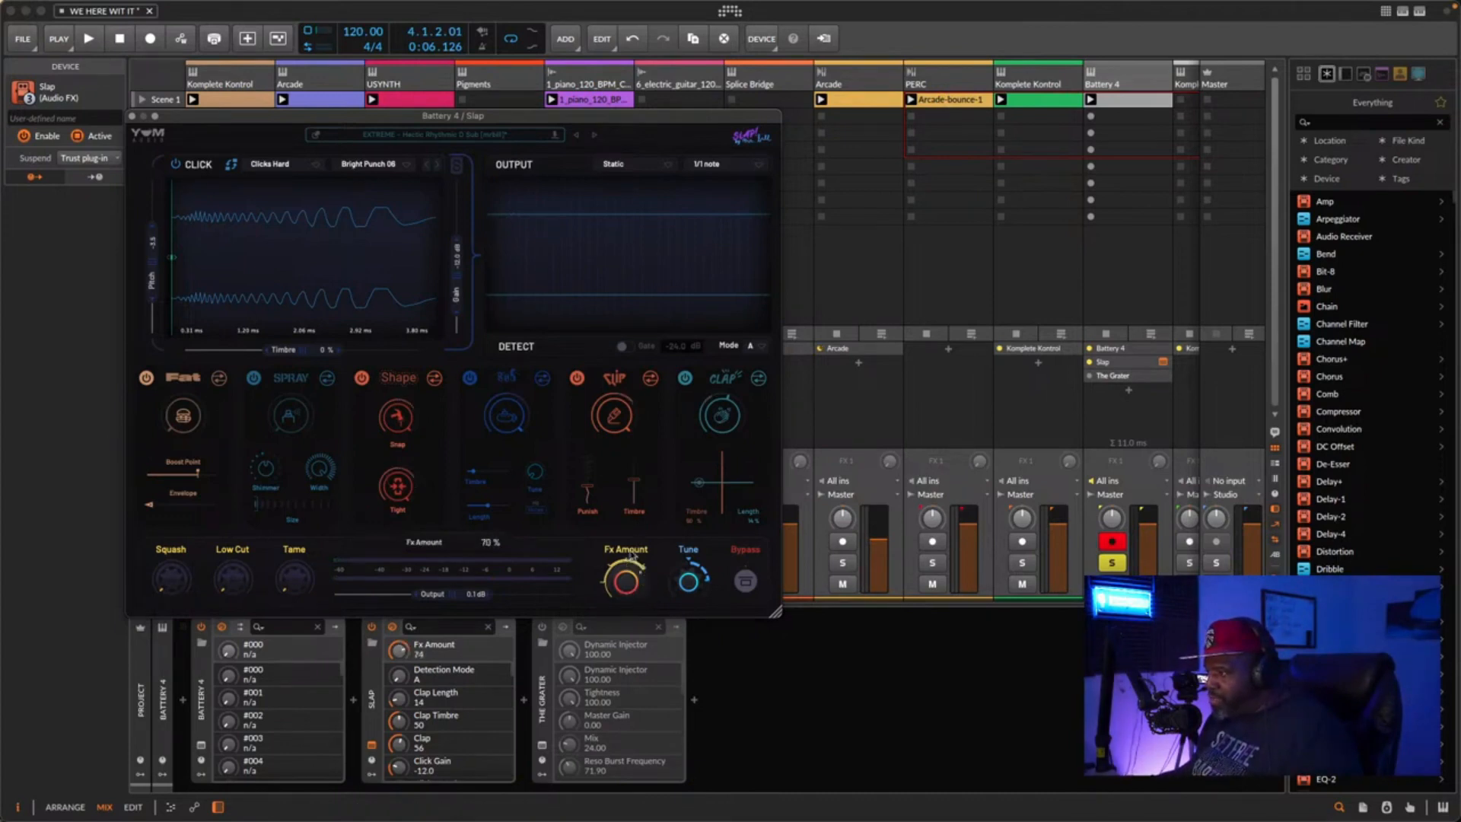
pyautogui.moveTo(627, 559); pyautogui.dragTo(624, 560)
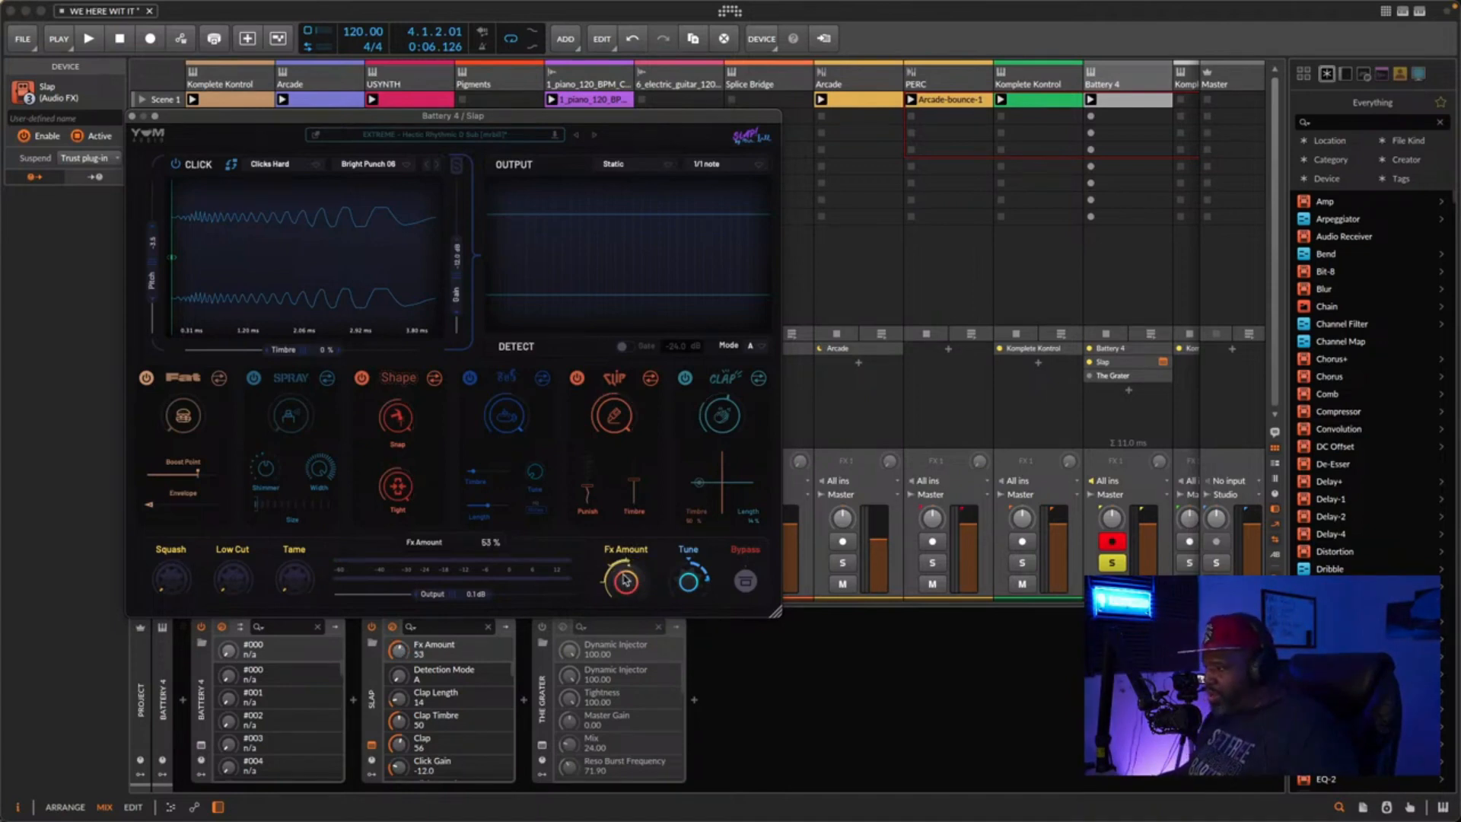
pyautogui.press('space')
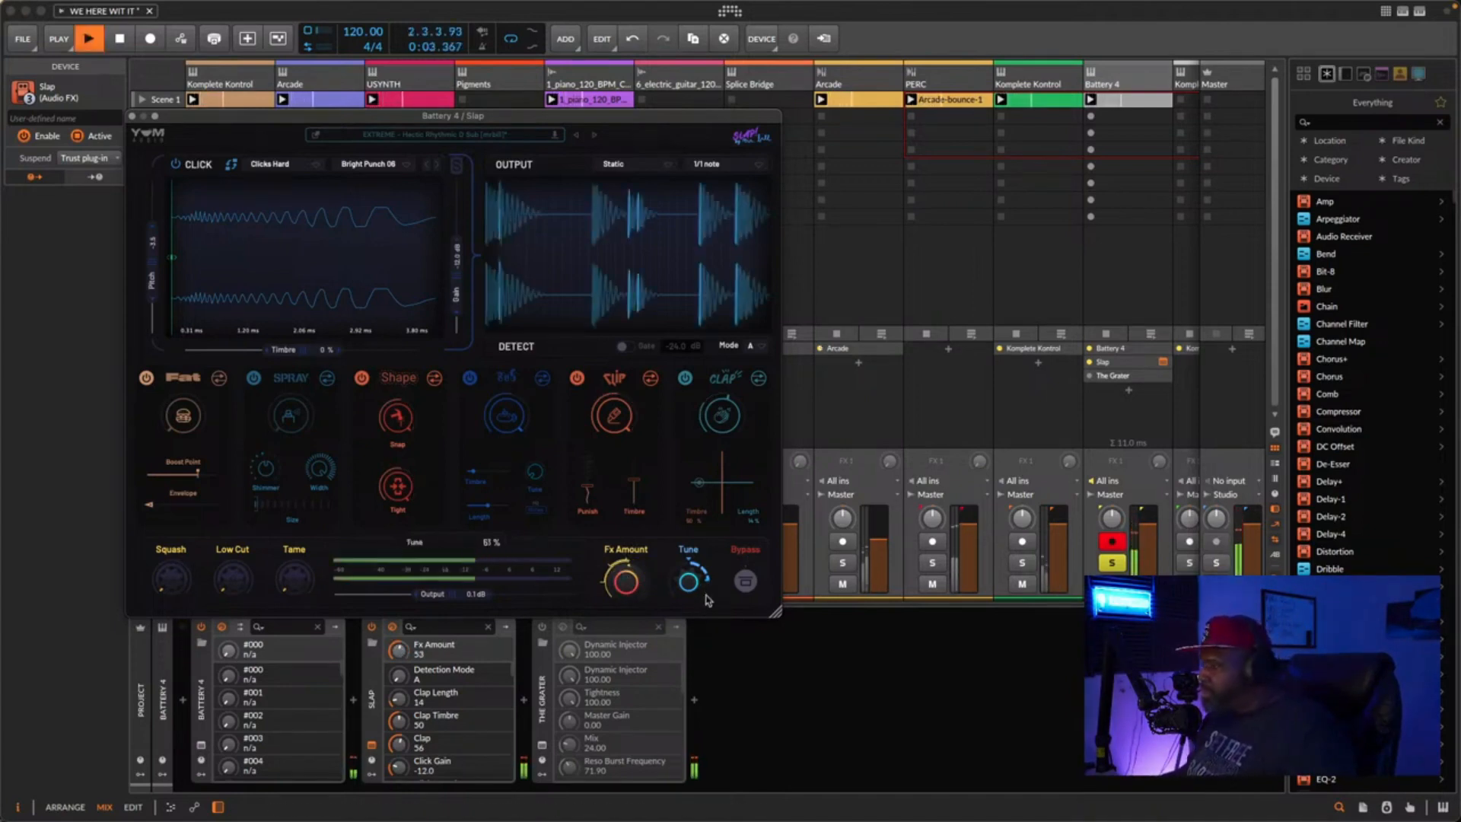
# - Set Slap's Tune to 16% and the Clap module's Timbre to 62 and Length to 46 during playback
pyautogui.moveTo(708, 593)
pyautogui.mouseDown()
pyautogui.moveTo(690, 596)
pyautogui.moveTo(689, 642)
pyautogui.moveTo(688, 609)
pyautogui.mouseUp()
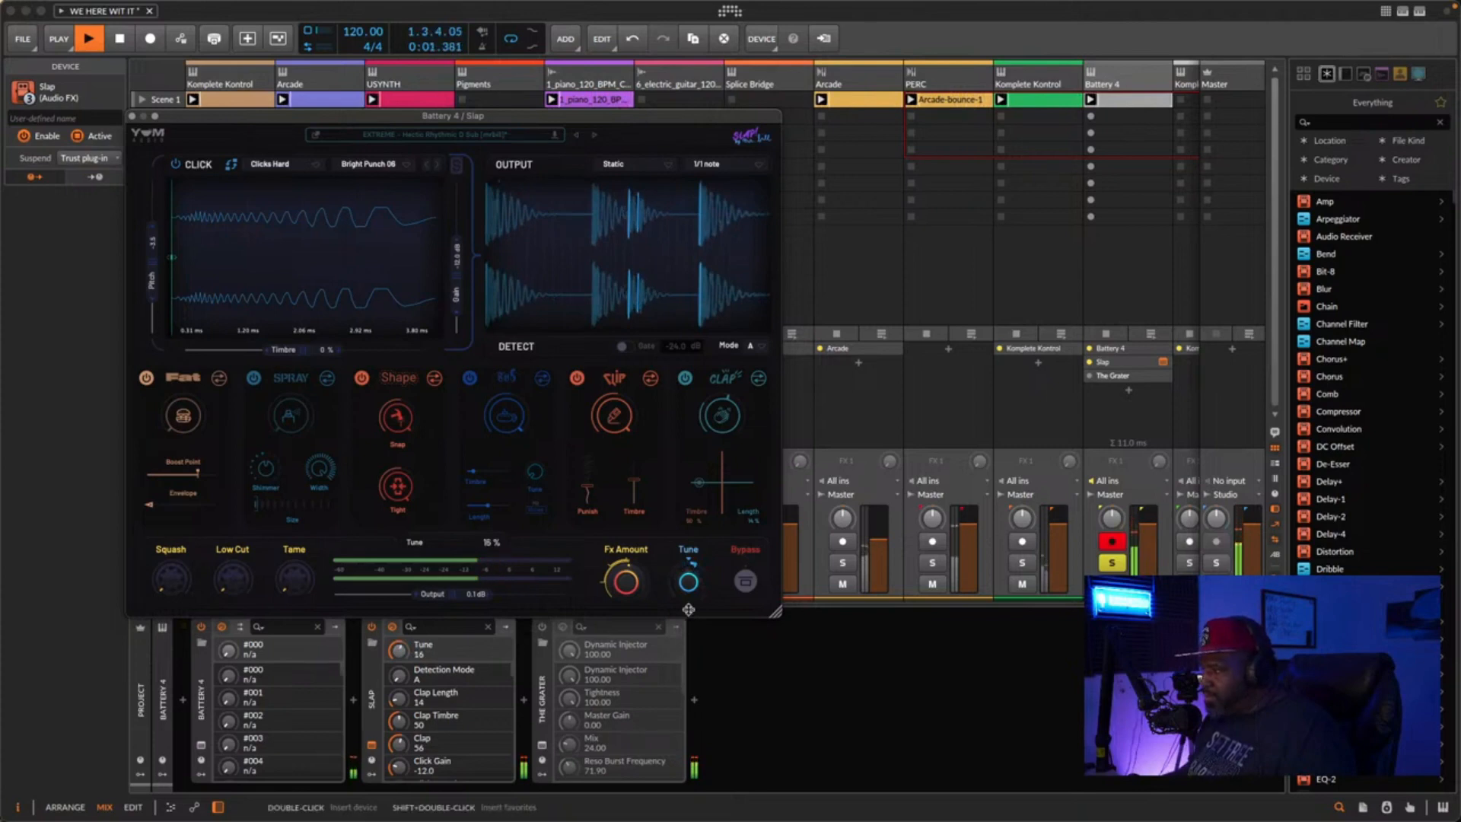
pyautogui.moveTo(699, 484); pyautogui.dragTo(699, 477)
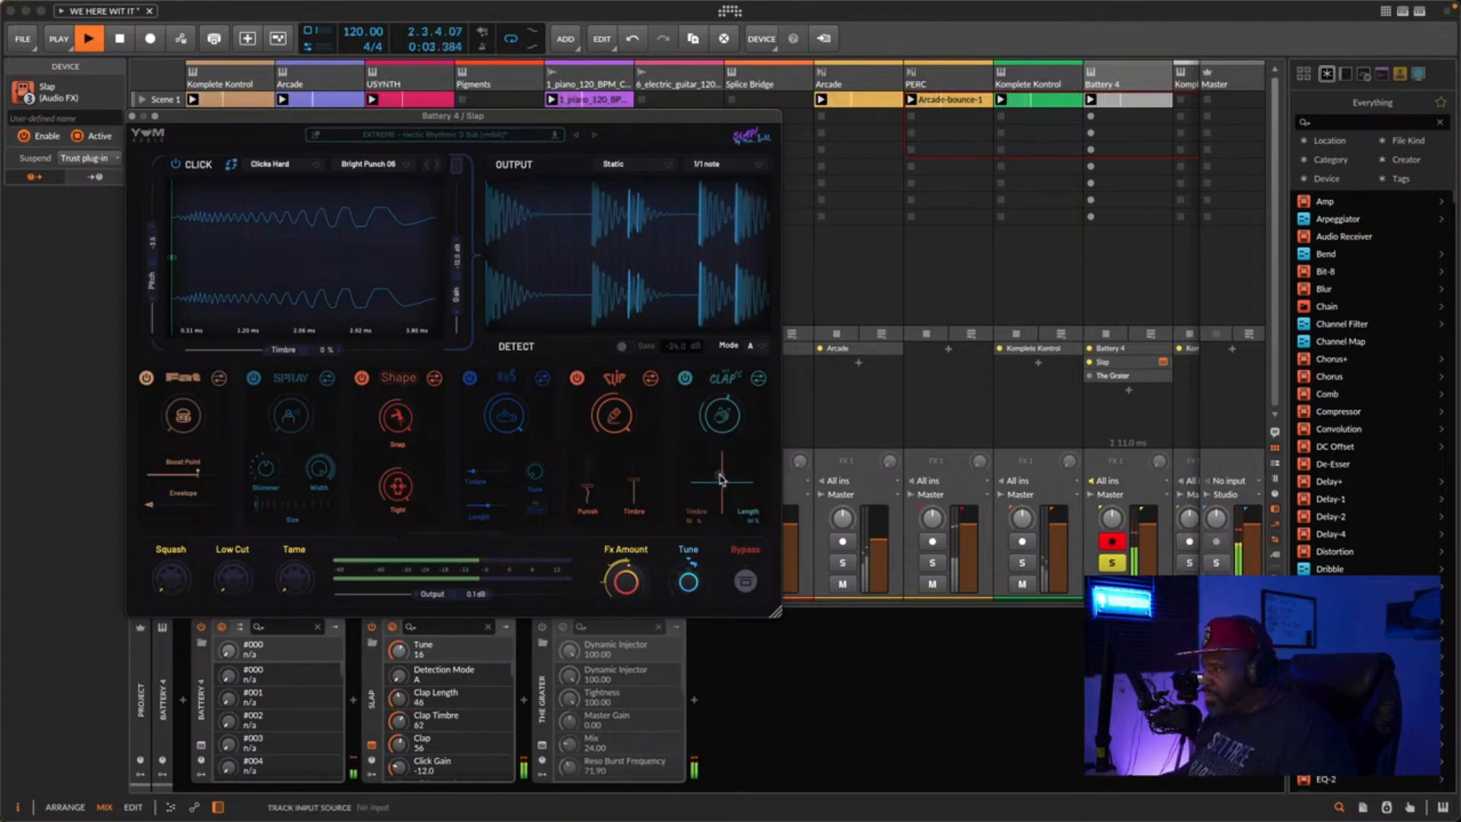
# - Load Slap's Default preset, close the preset browser, and stop playback
pyautogui.click(438, 145)
pyautogui.click(227, 312)
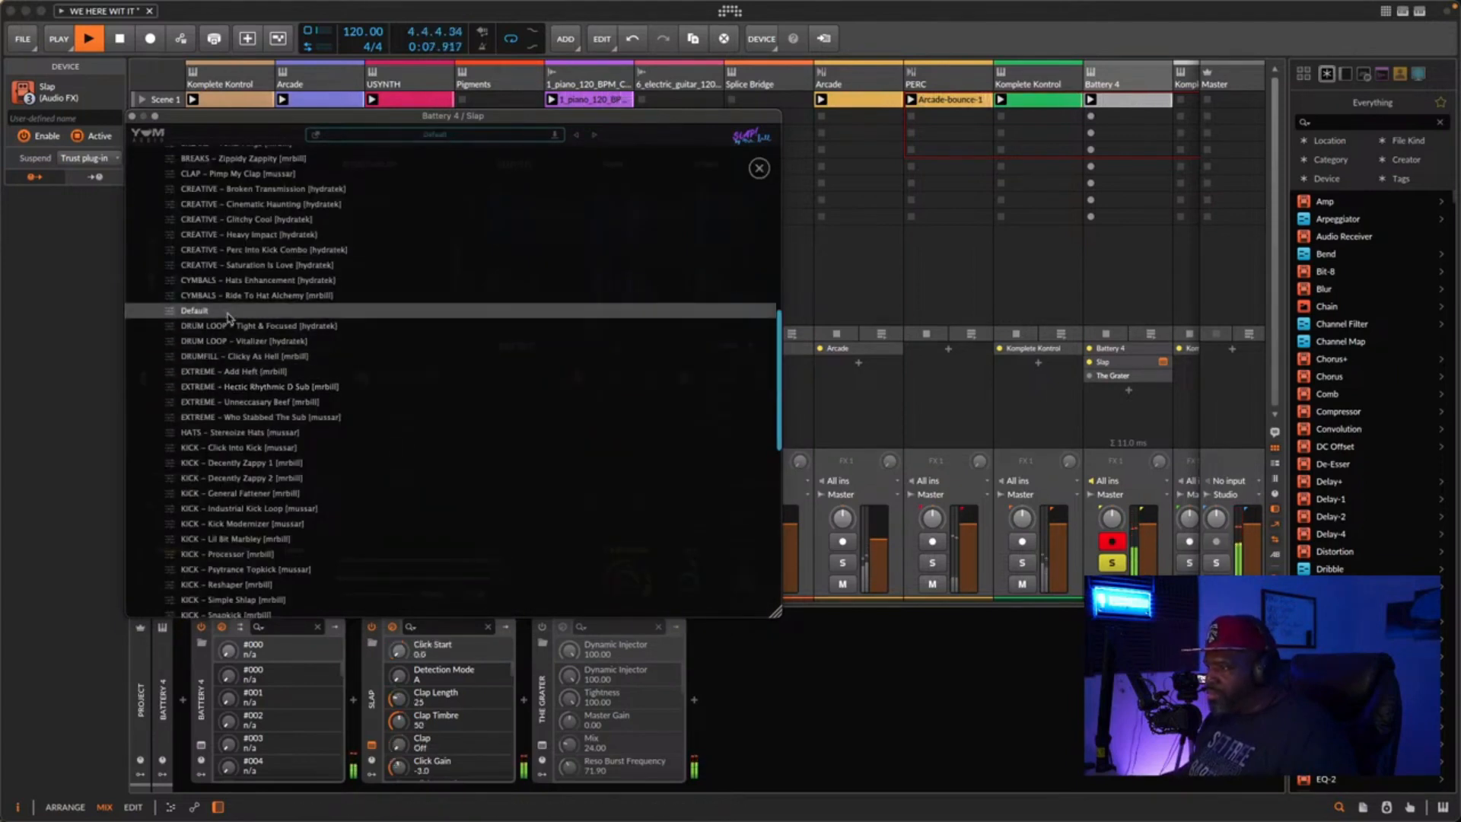
pyautogui.click(760, 169)
pyautogui.press('space')
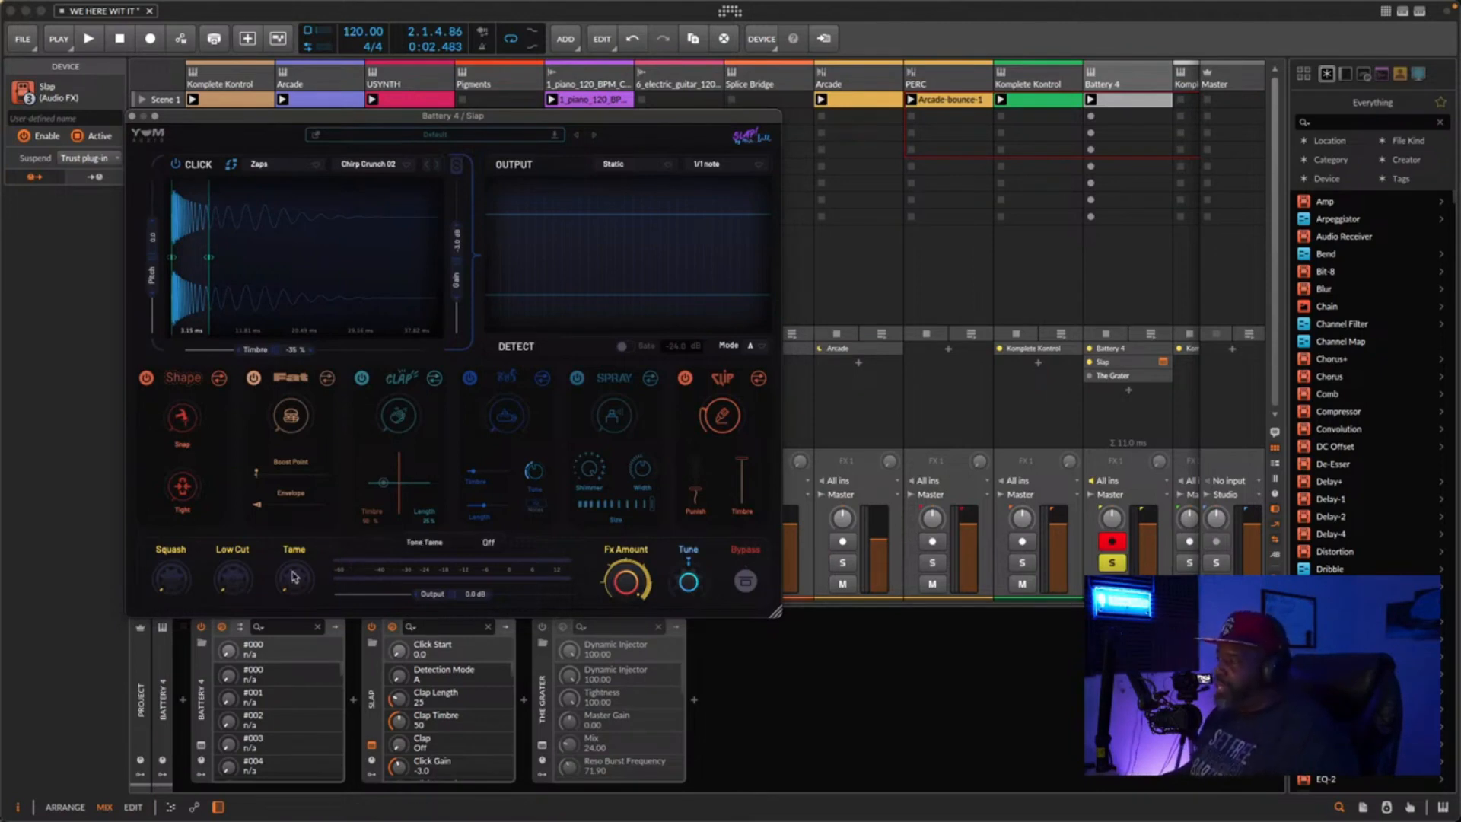
pyautogui.moveTo(1288, 779)
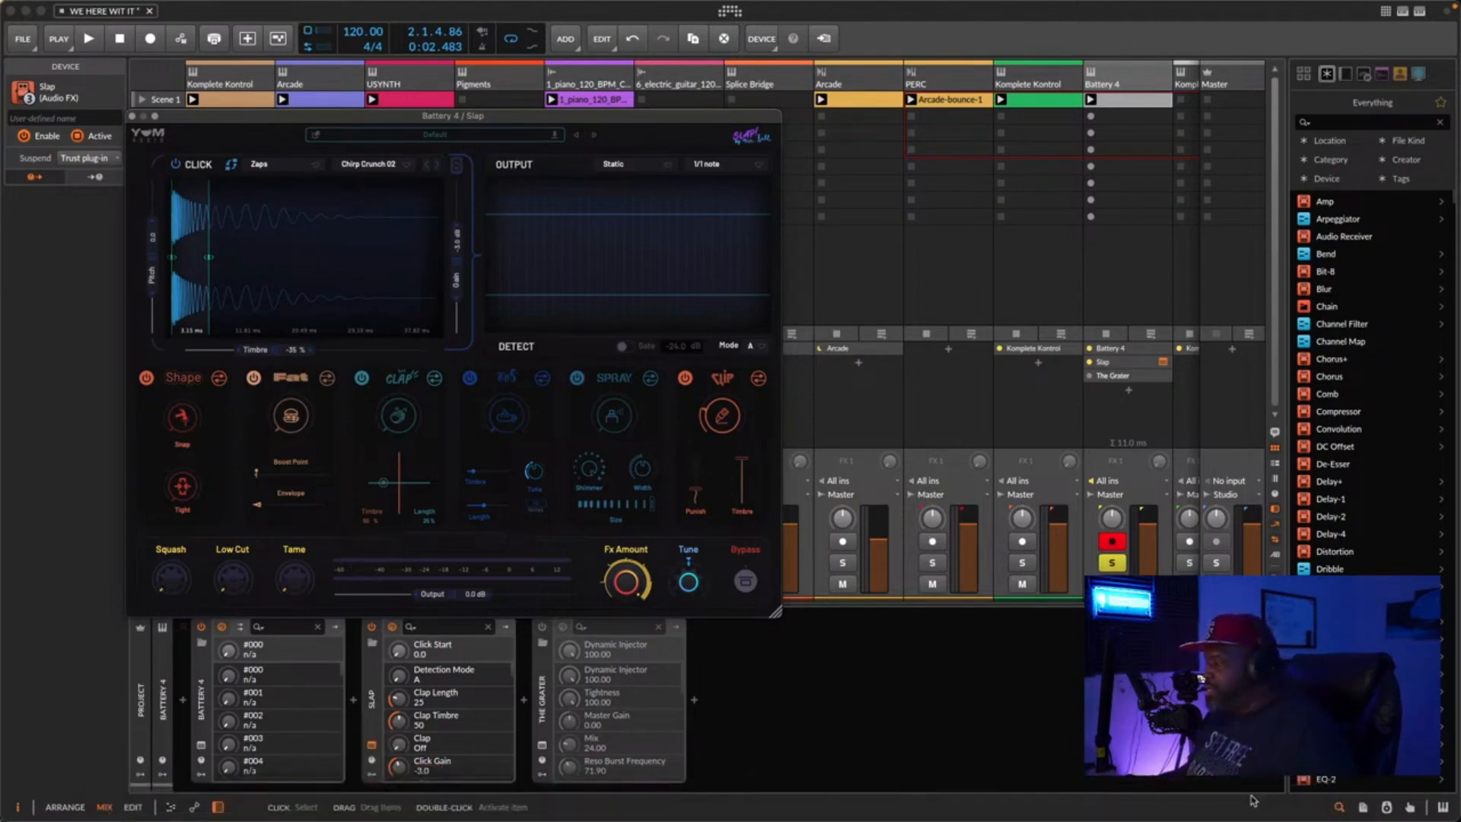
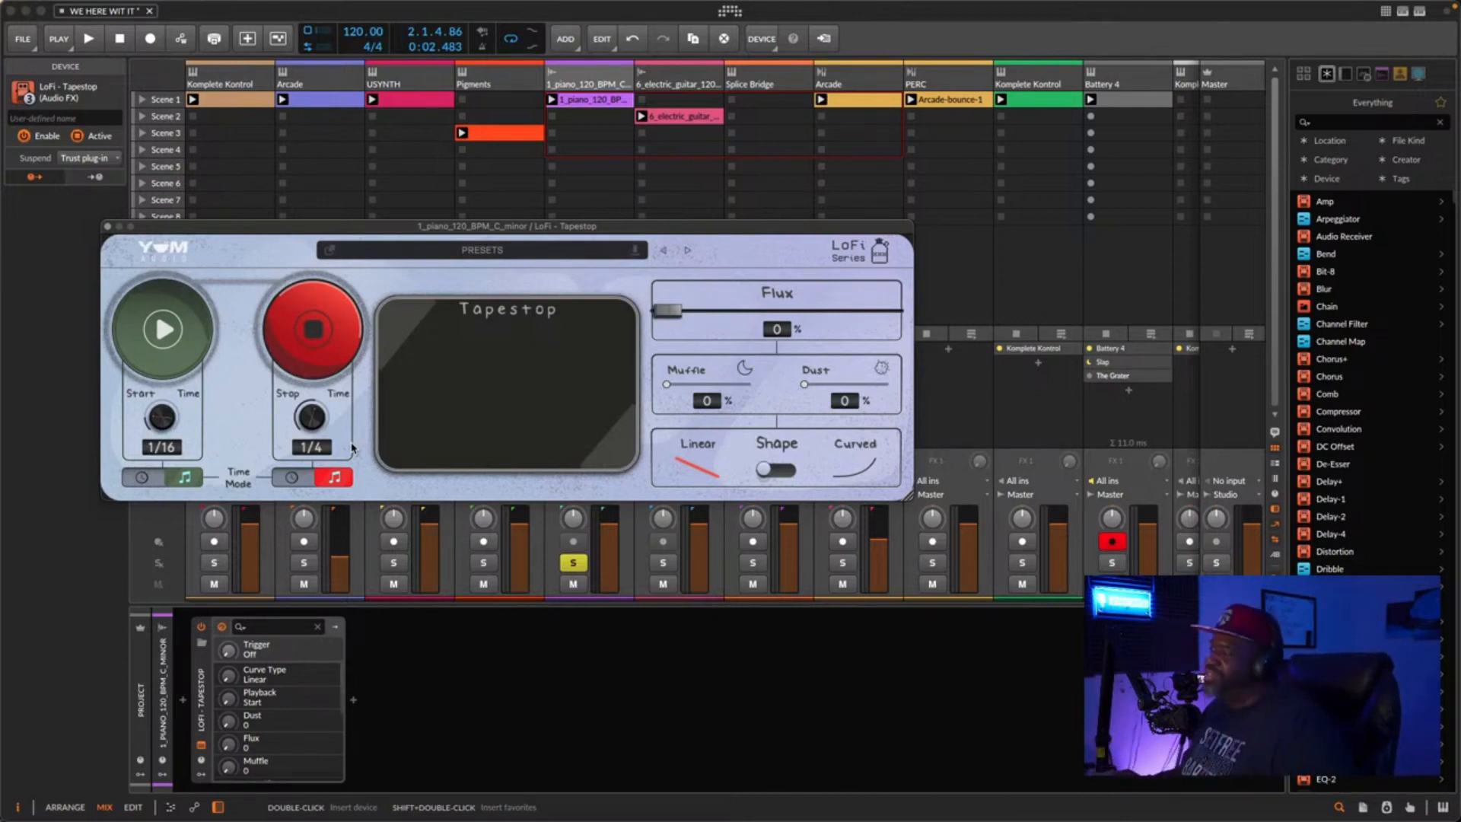
# - Play the soloed piano track and trigger Tapestop's stop and start effects repeatedly, finishing with playback stopped
pyautogui.press('space')
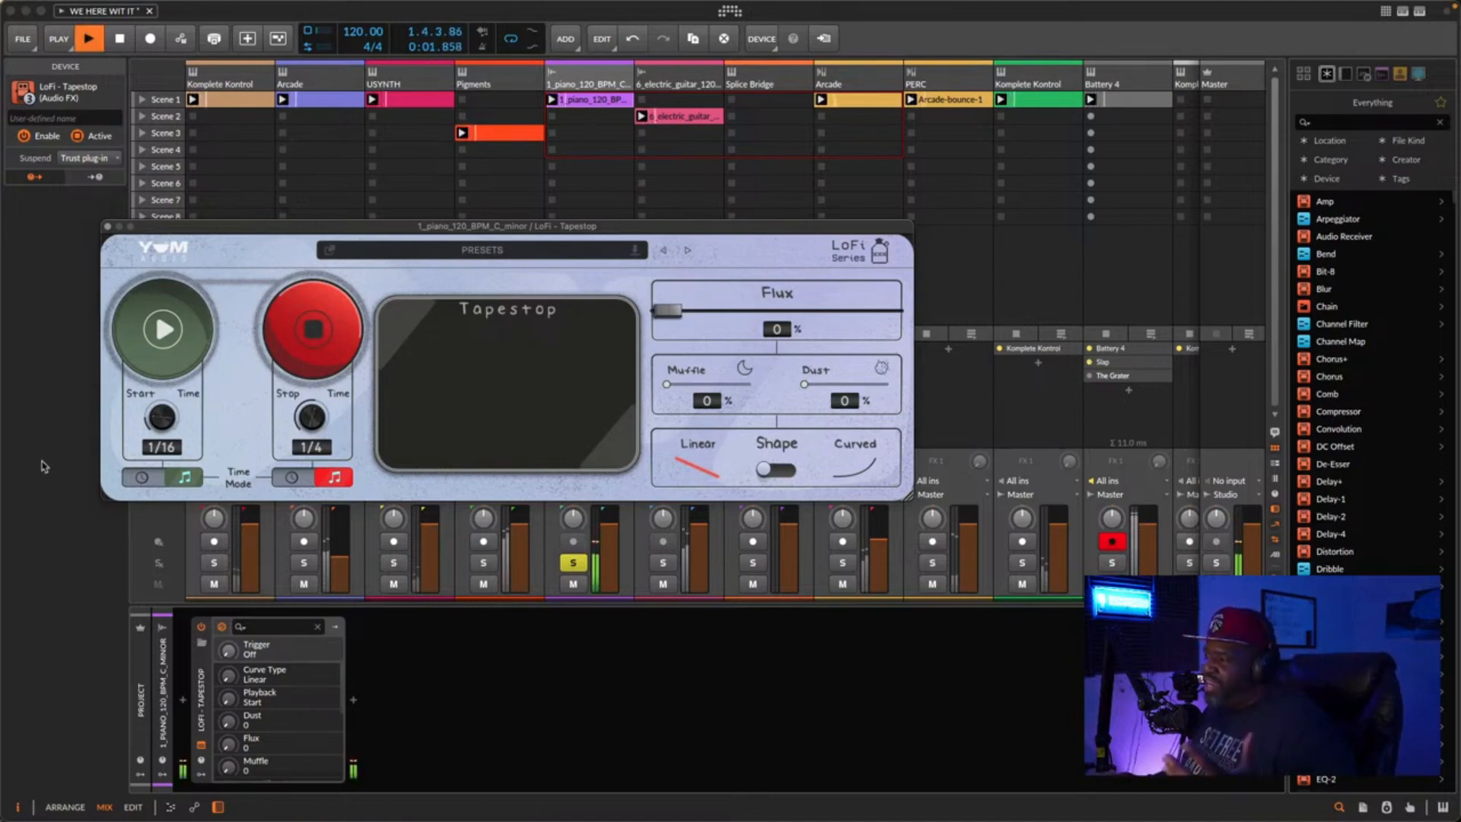
pyautogui.click(190, 350)
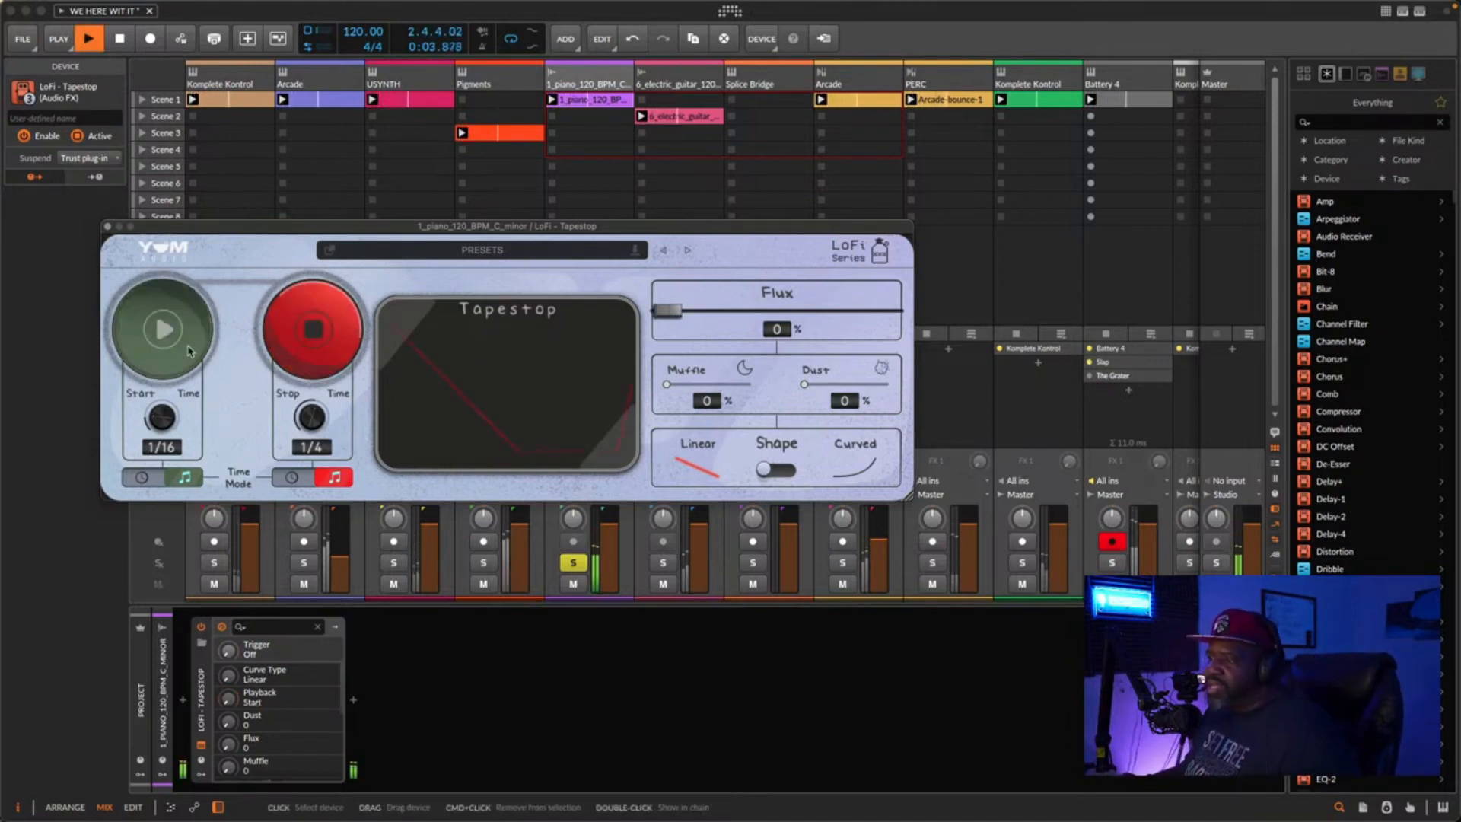
pyautogui.click(308, 347)
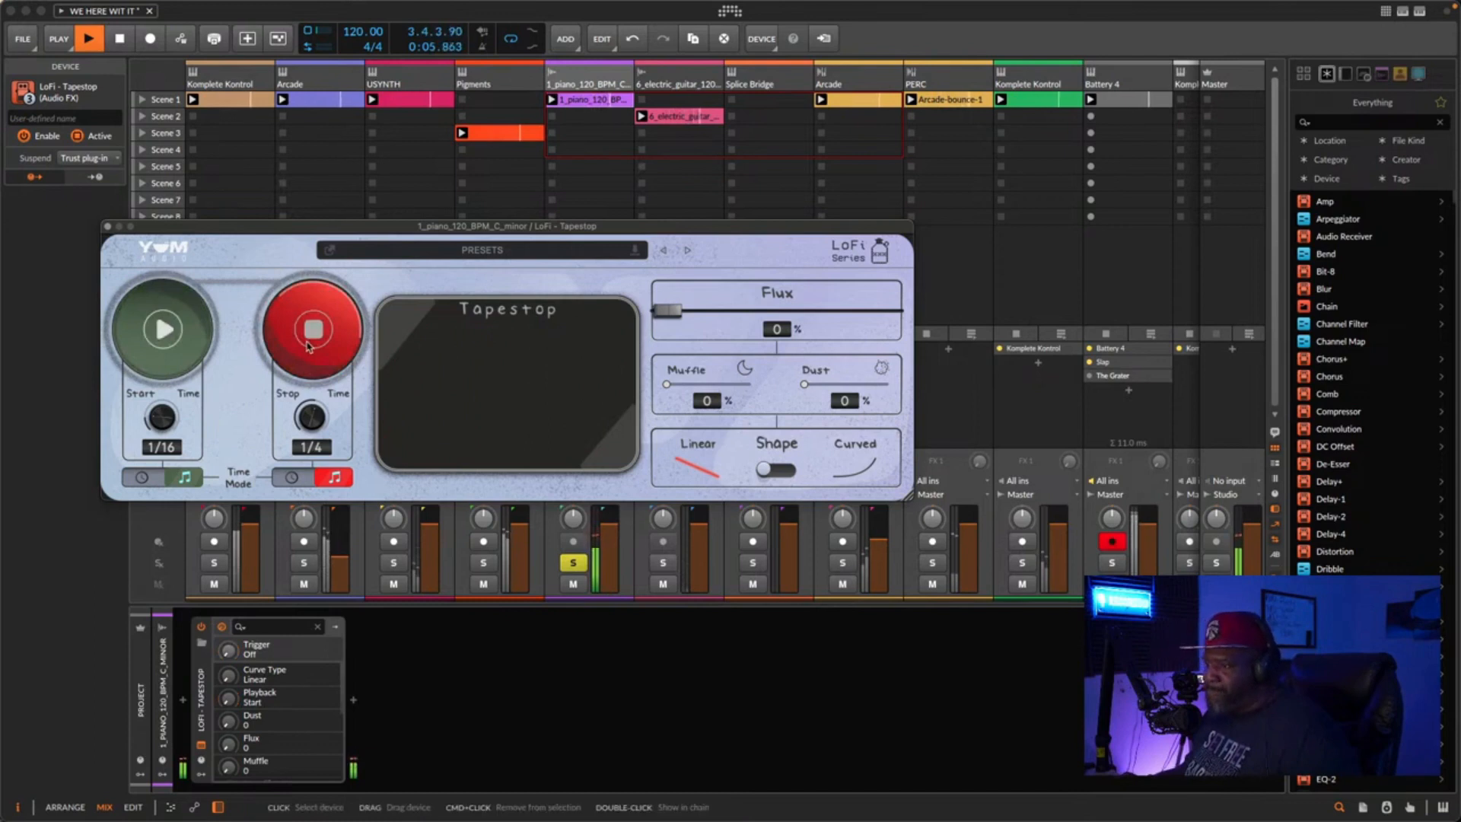
pyautogui.click(164, 329)
pyautogui.click(164, 329)
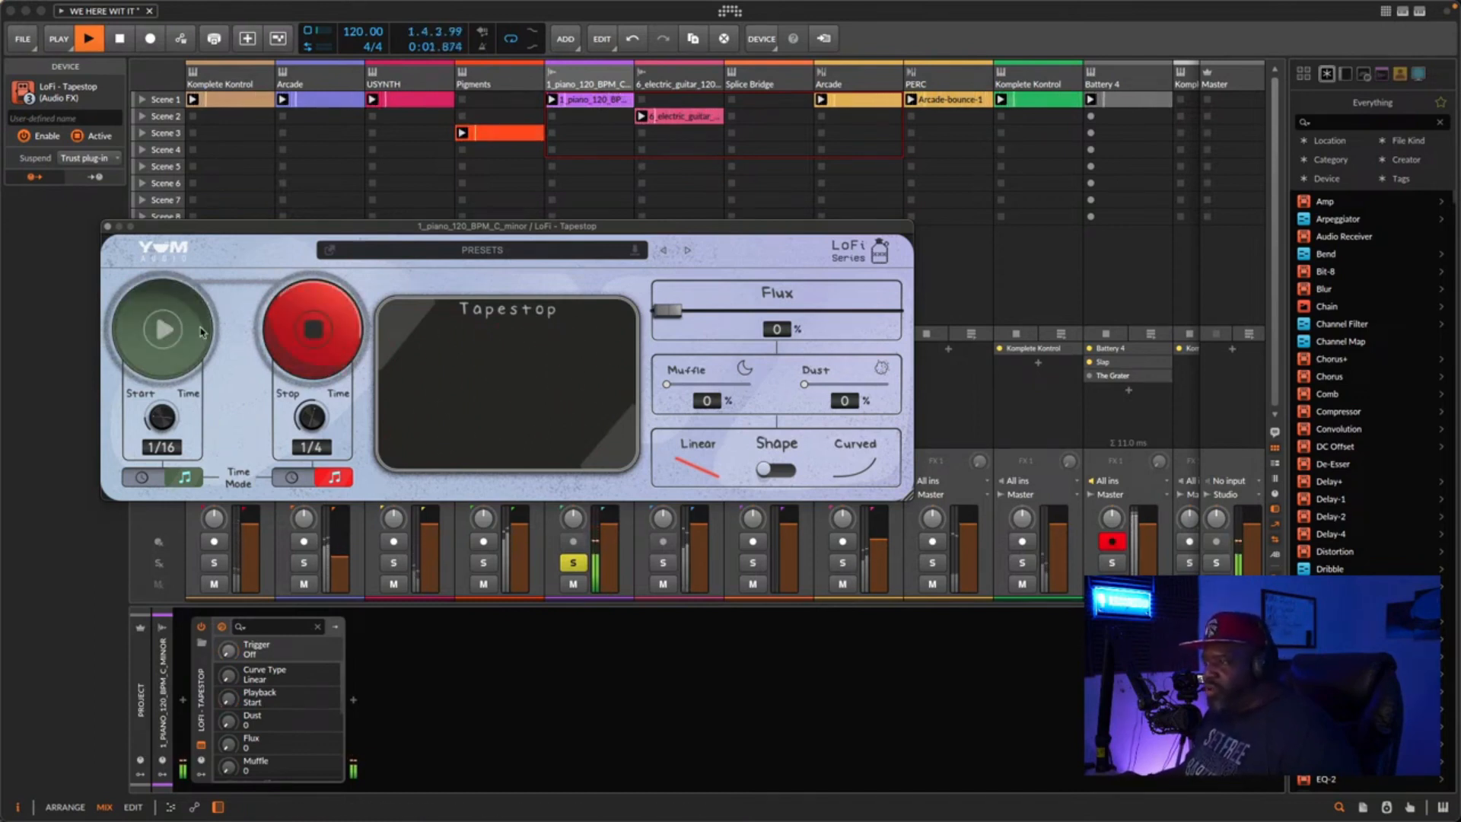
pyautogui.click(323, 332)
pyautogui.click(203, 350)
pyautogui.press('space')
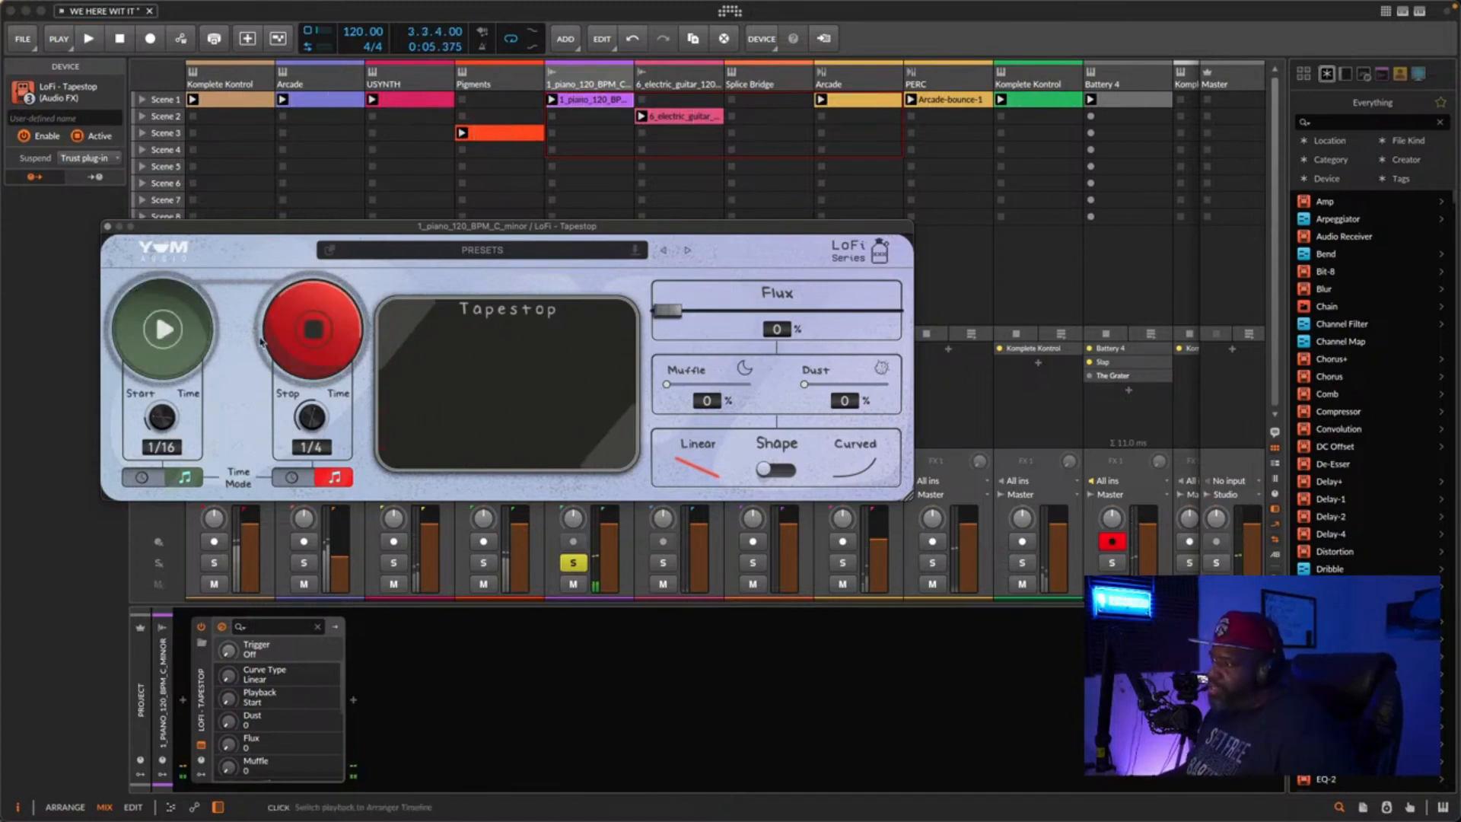
# - Set Tapestop's Flux to 72% and audition the stop and start effects on the piano
pyautogui.moveTo(672, 317); pyautogui.dragTo(823, 328)
pyautogui.press('space')
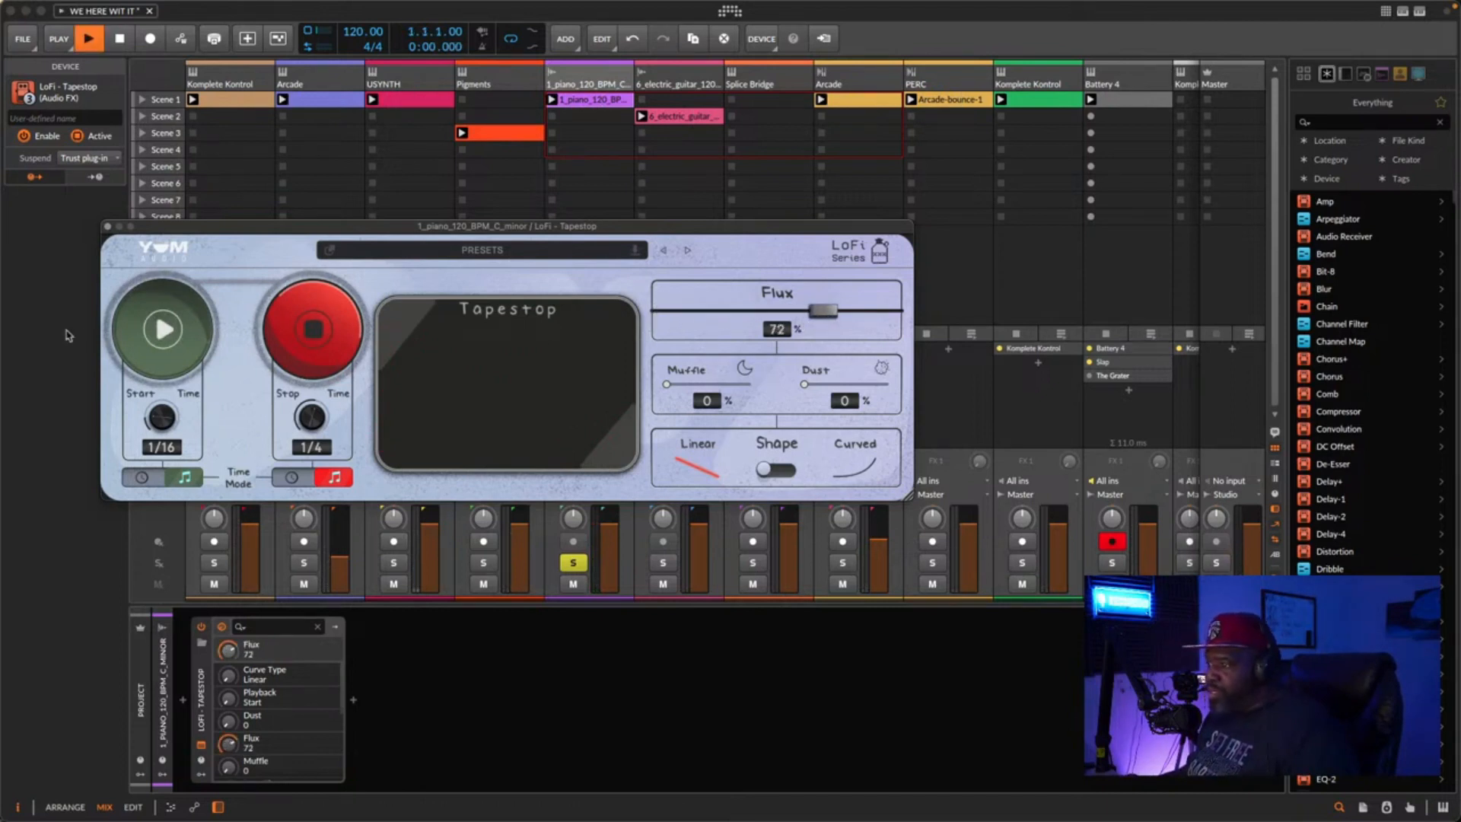
pyautogui.click(301, 342)
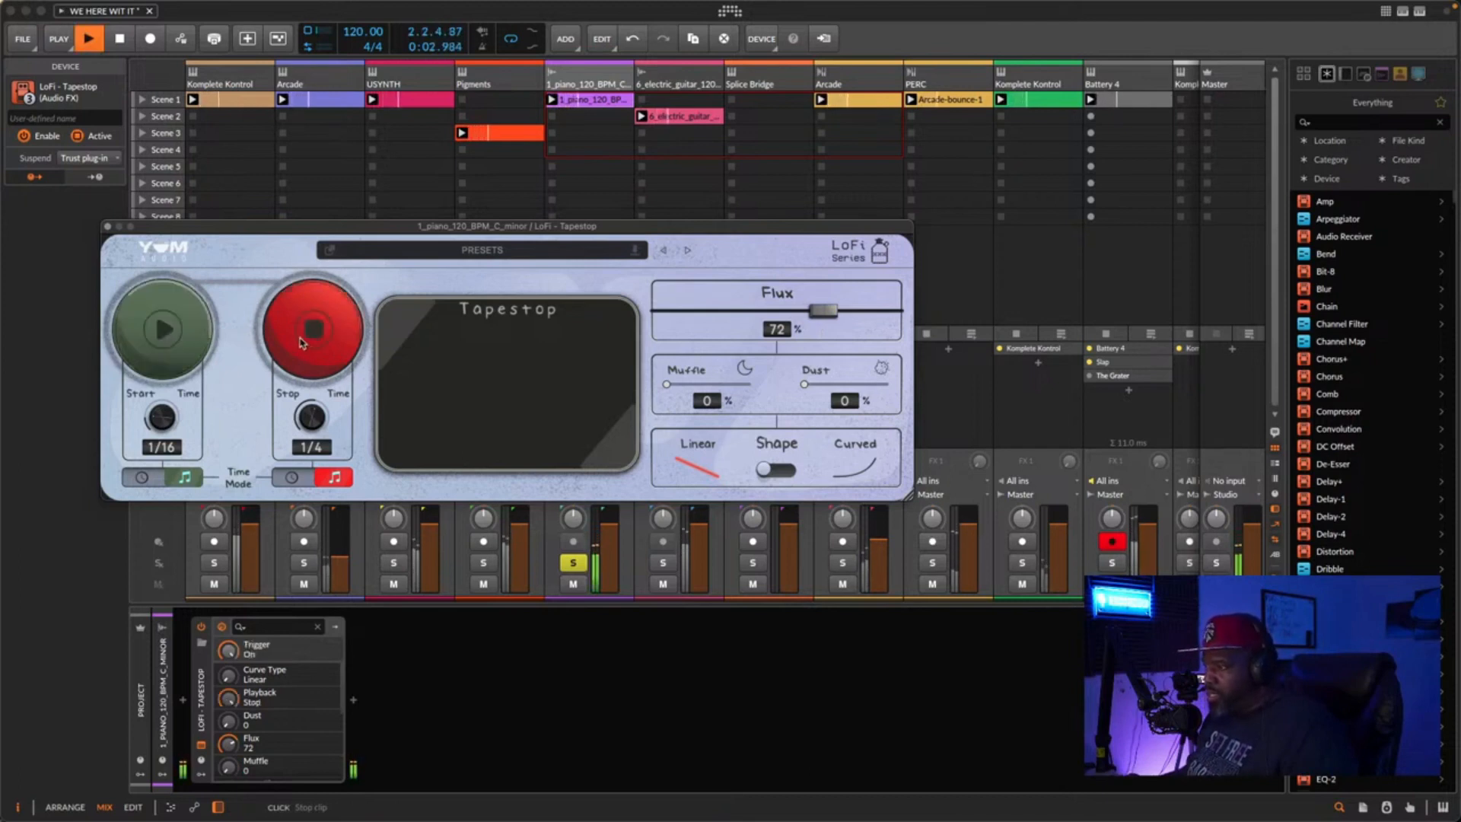
pyautogui.click(194, 342)
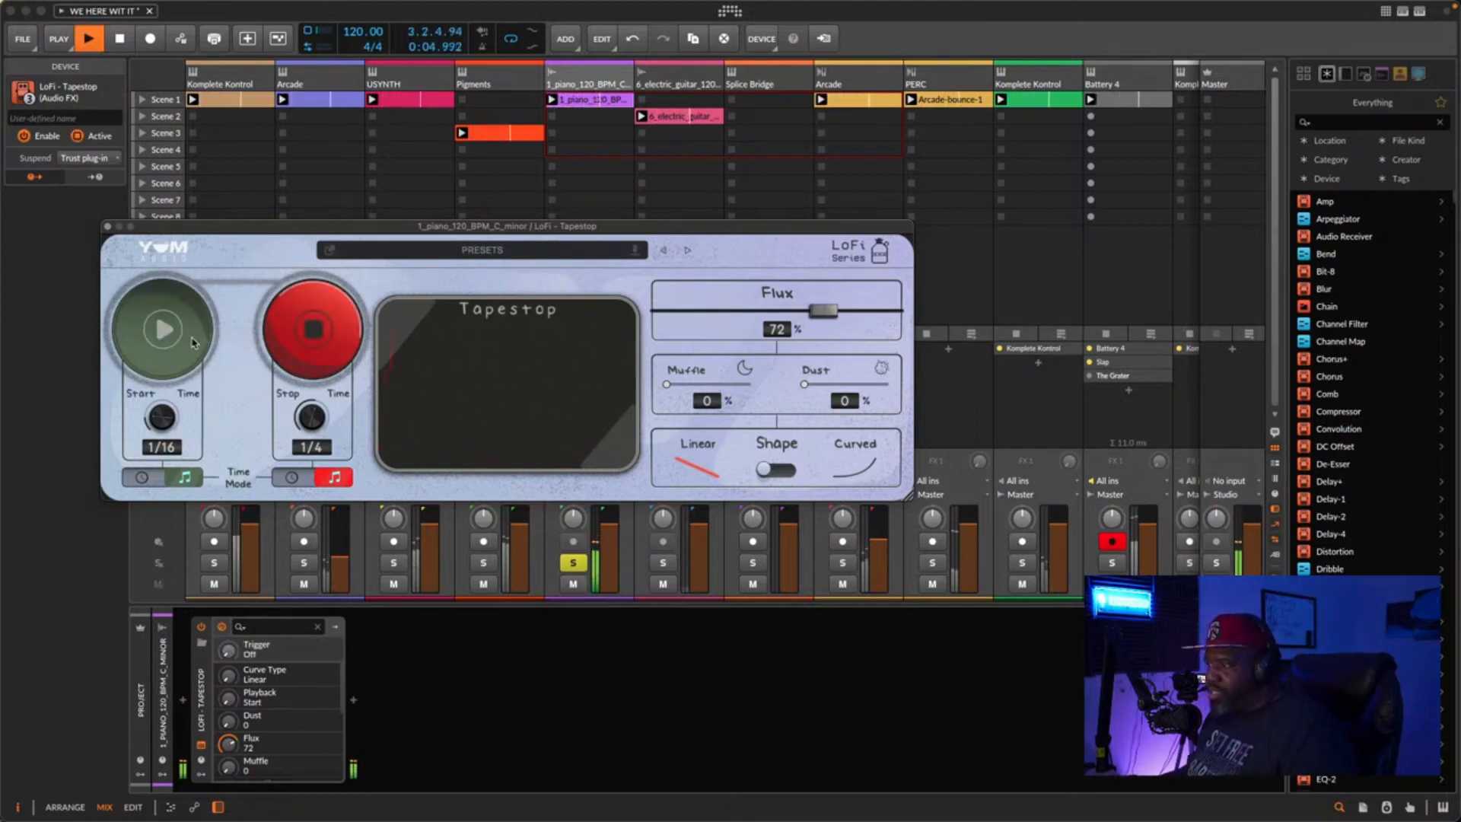
pyautogui.click(310, 328)
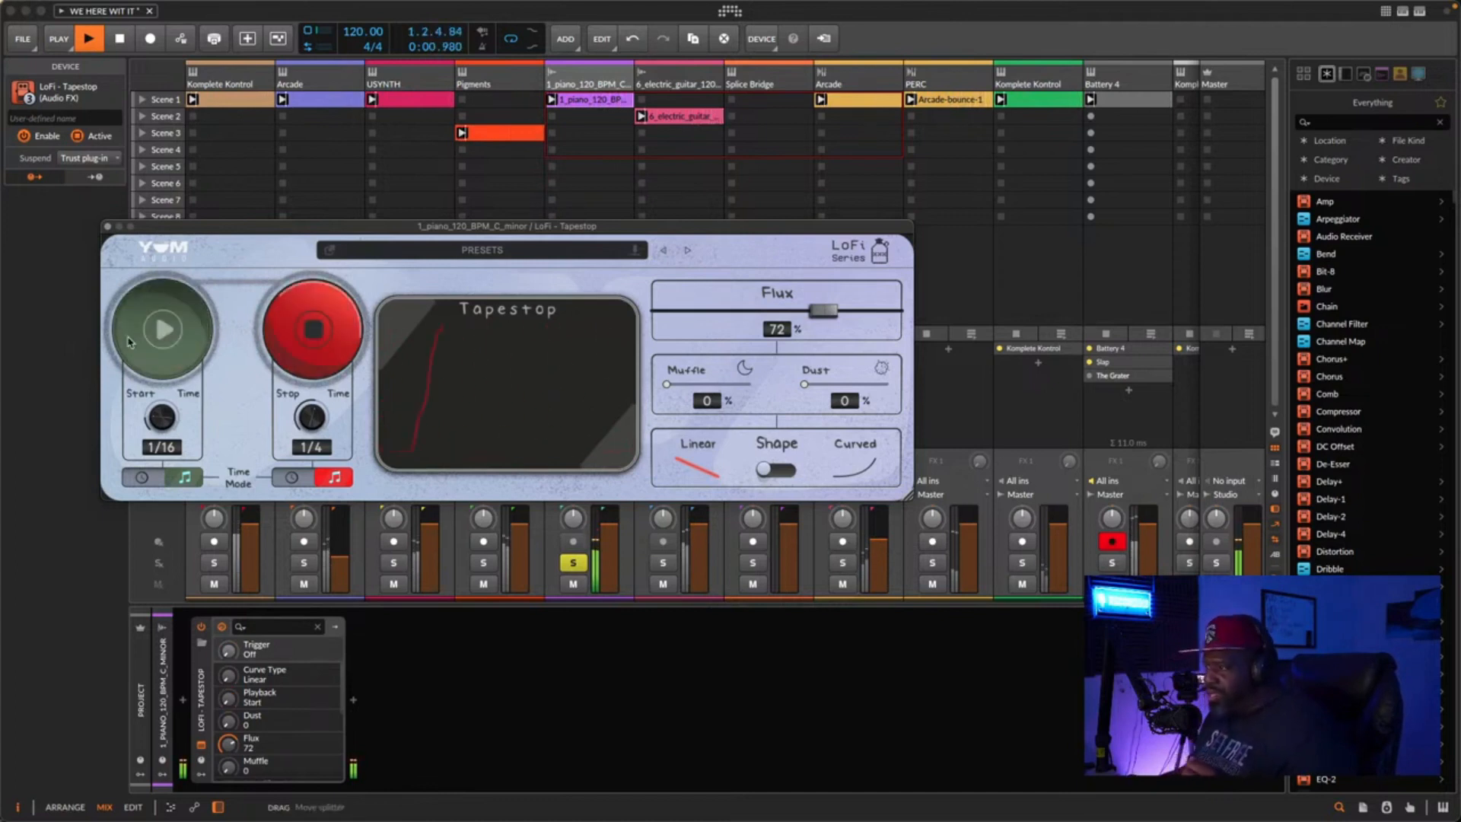
pyautogui.press('space')
# - Set Tapestop's Muffle to 58% and Dust to 77%, and audition the stop and start effects twice
pyautogui.moveTo(669, 391); pyautogui.dragTo(714, 386)
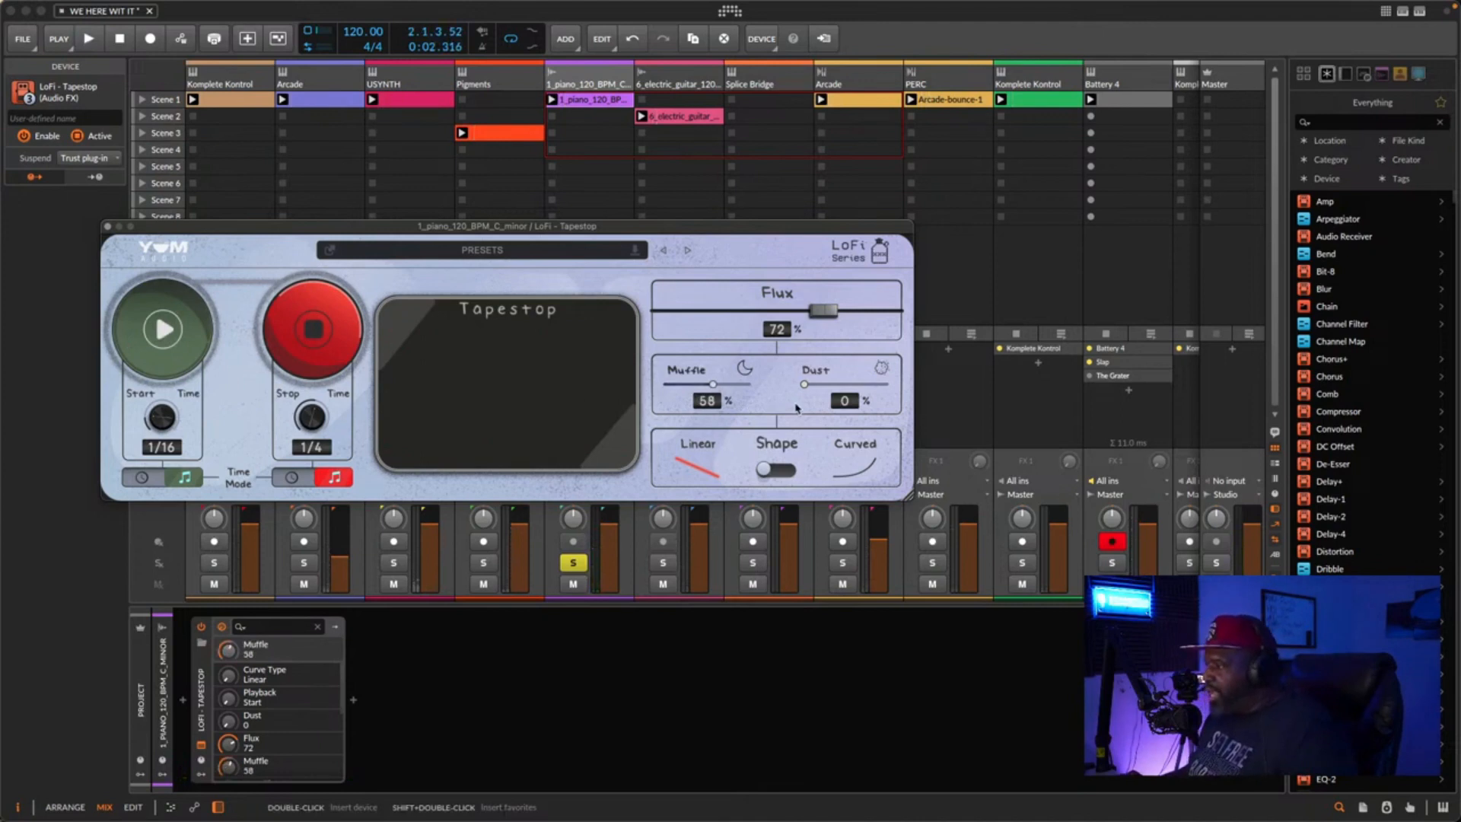
pyautogui.moveTo(807, 386); pyautogui.dragTo(866, 386)
pyautogui.press('space')
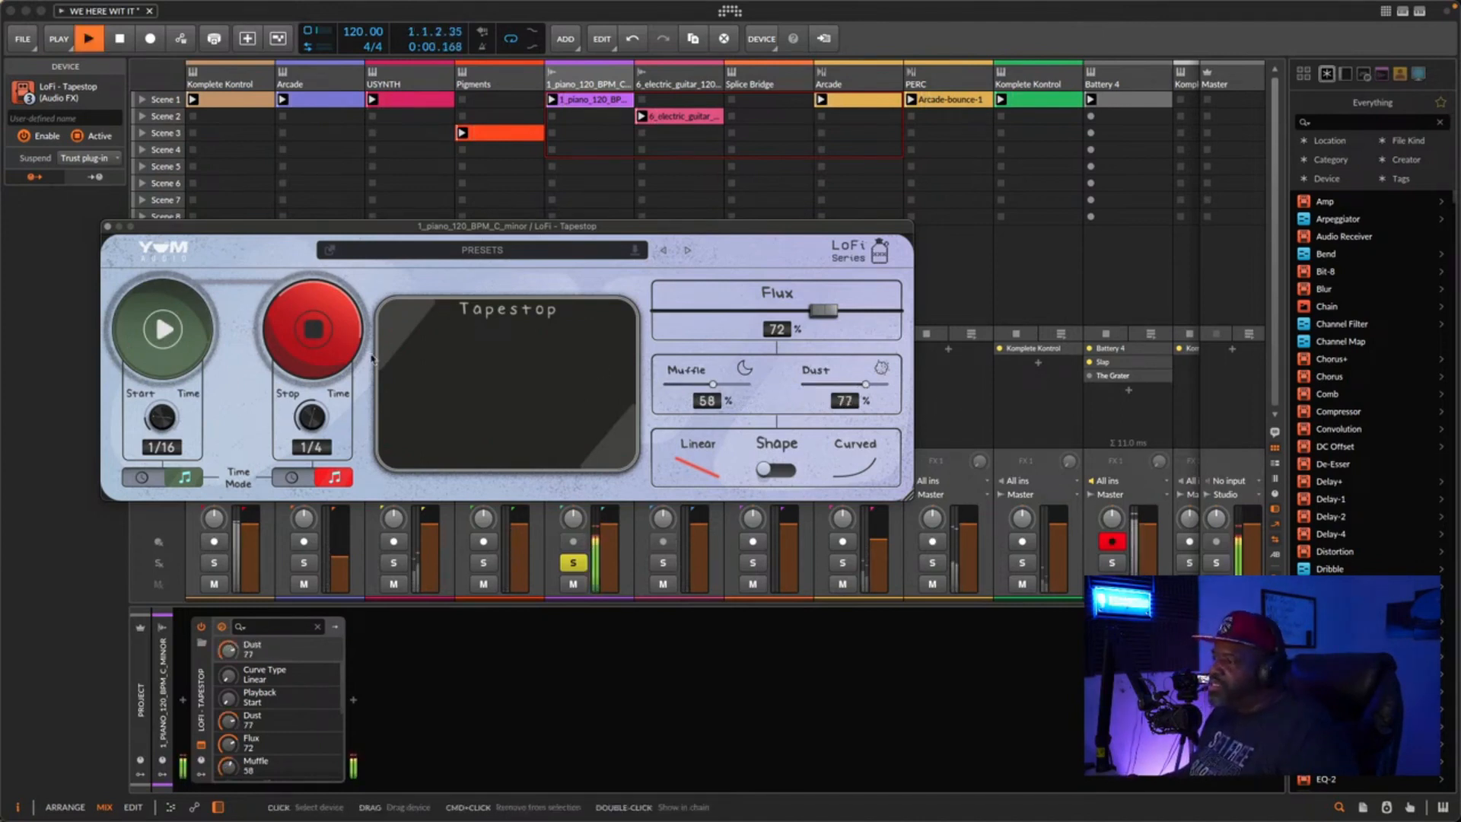
pyautogui.click(316, 361)
pyautogui.click(149, 336)
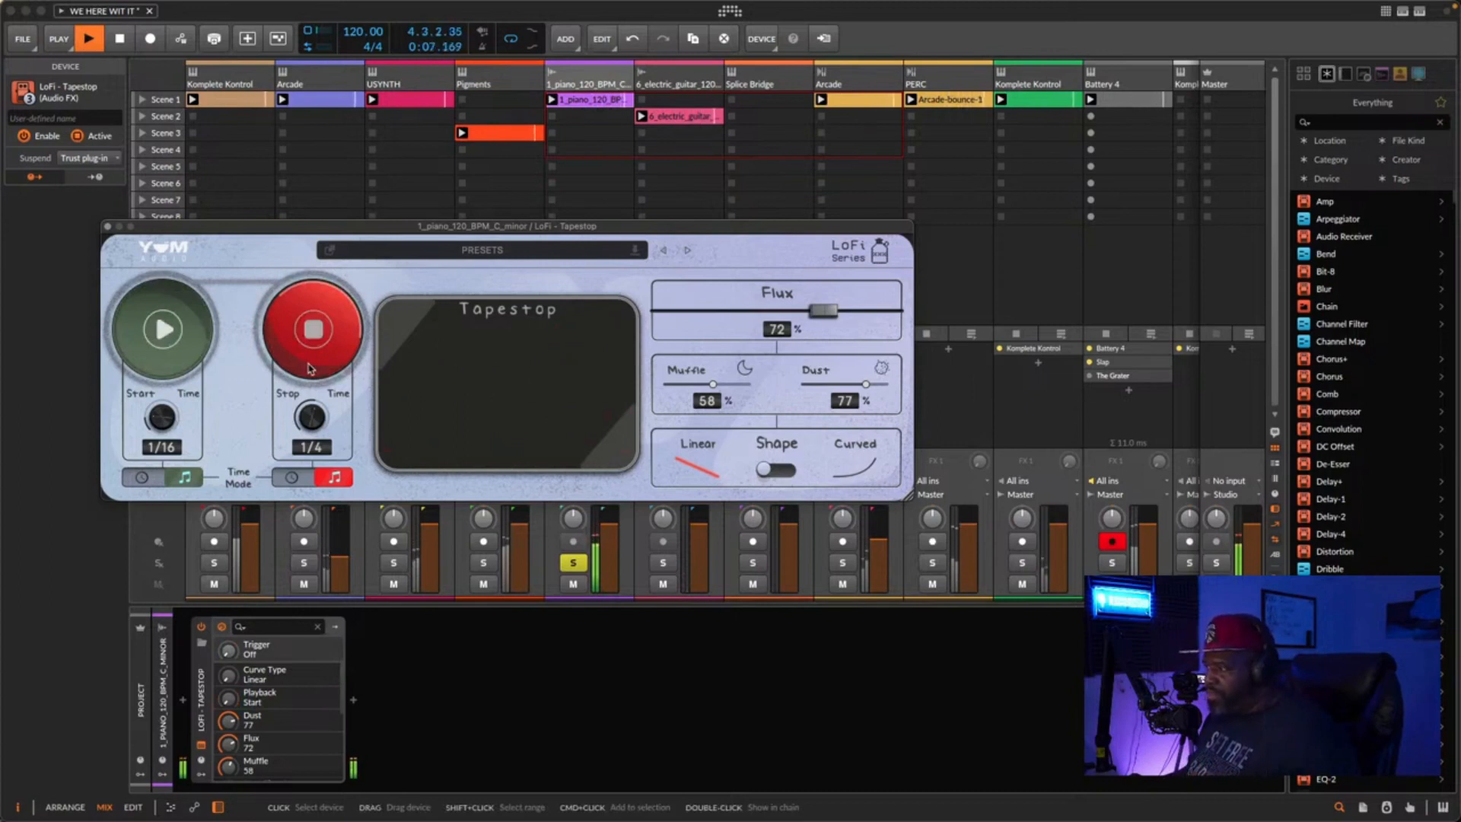
pyautogui.click(309, 369)
pyautogui.click(145, 360)
pyautogui.press('space')
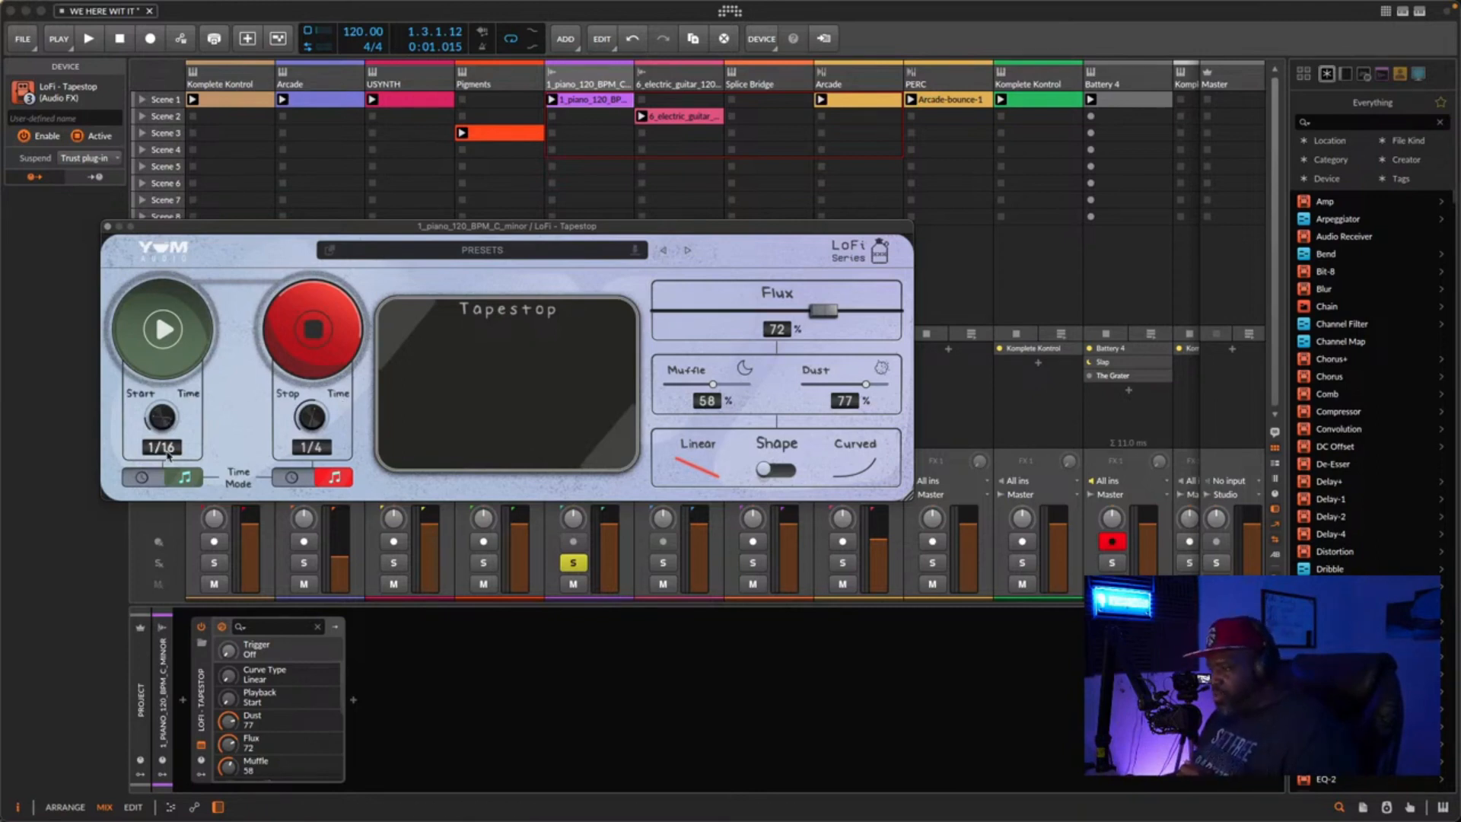
# - Switch Tapestop's Stop time mode to milliseconds and back to note divisions
pyautogui.click(295, 479)
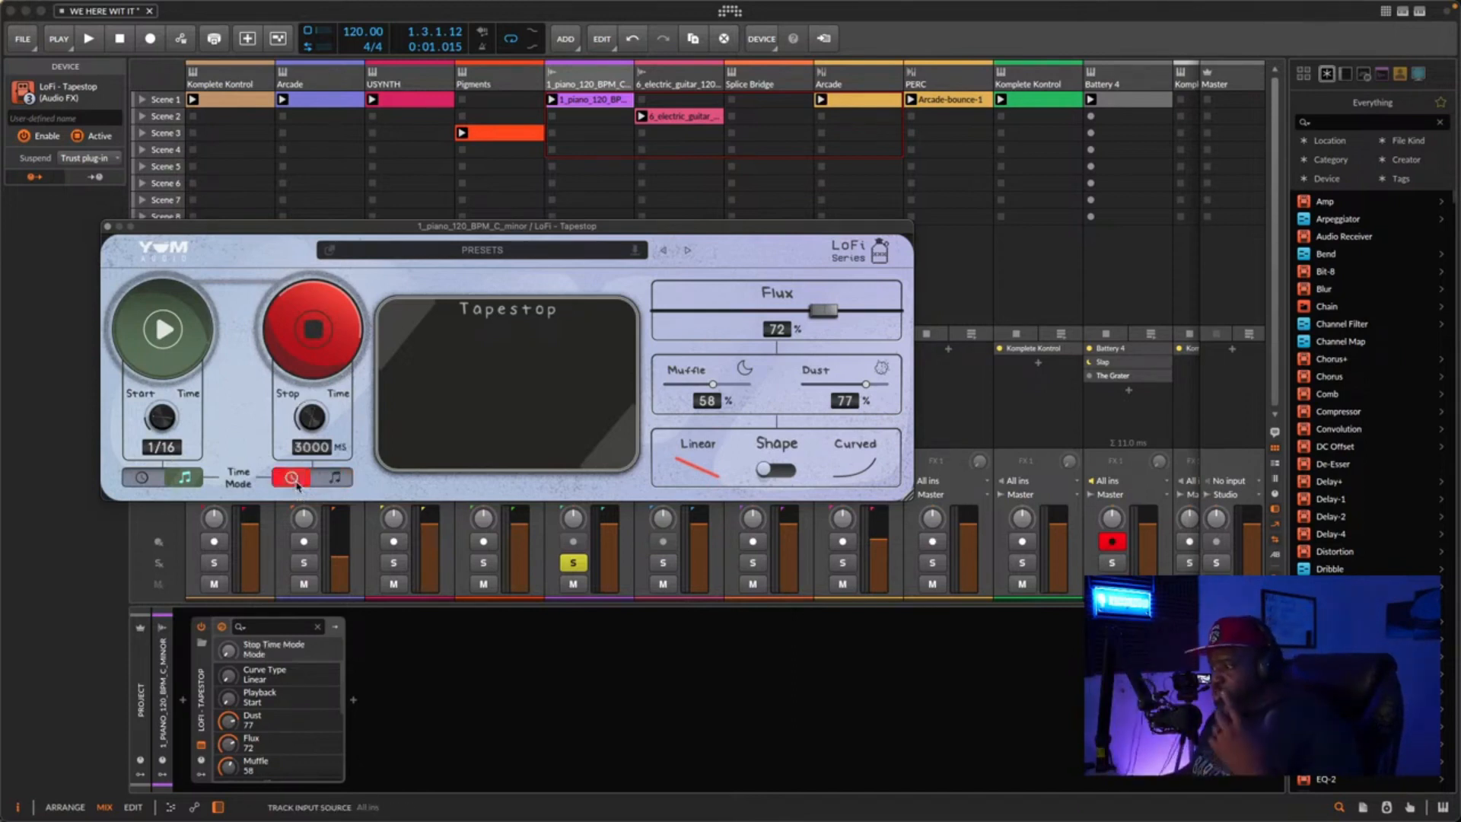
pyautogui.click(334, 479)
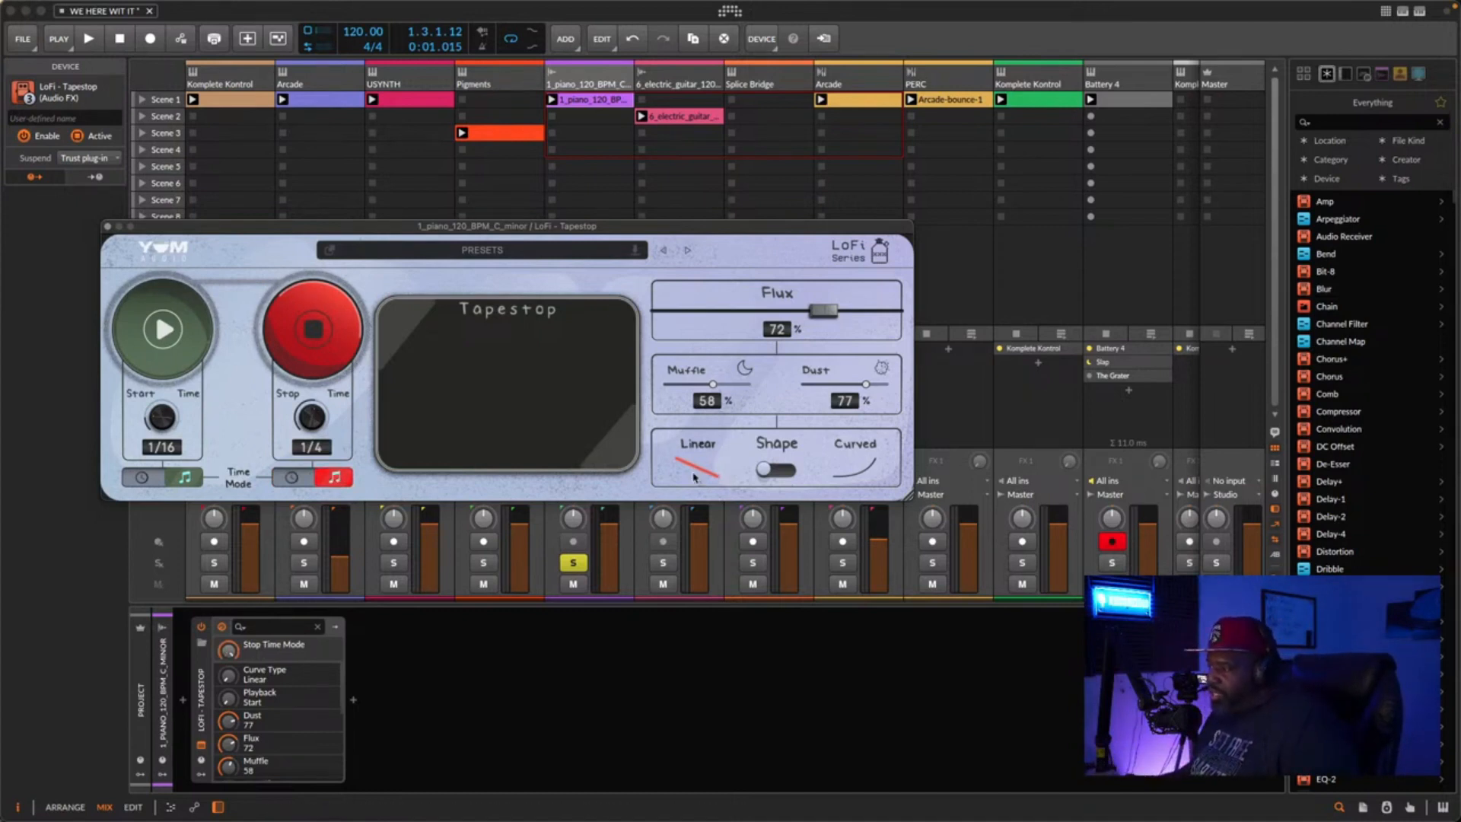
# - Change Tapestop's Shape to Curved and audition one stop and start during playback
pyautogui.click(776, 471)
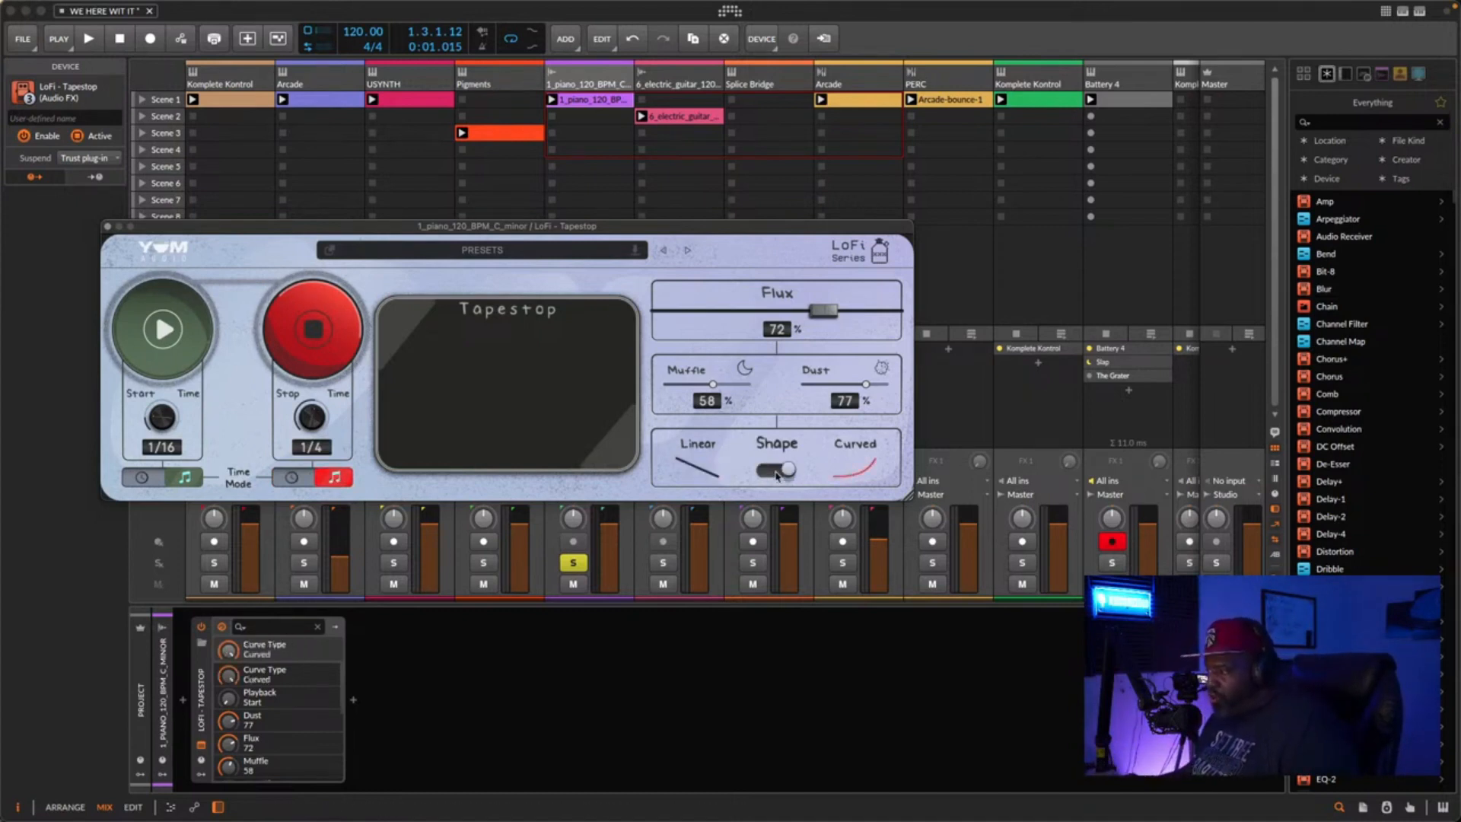
pyautogui.press('space')
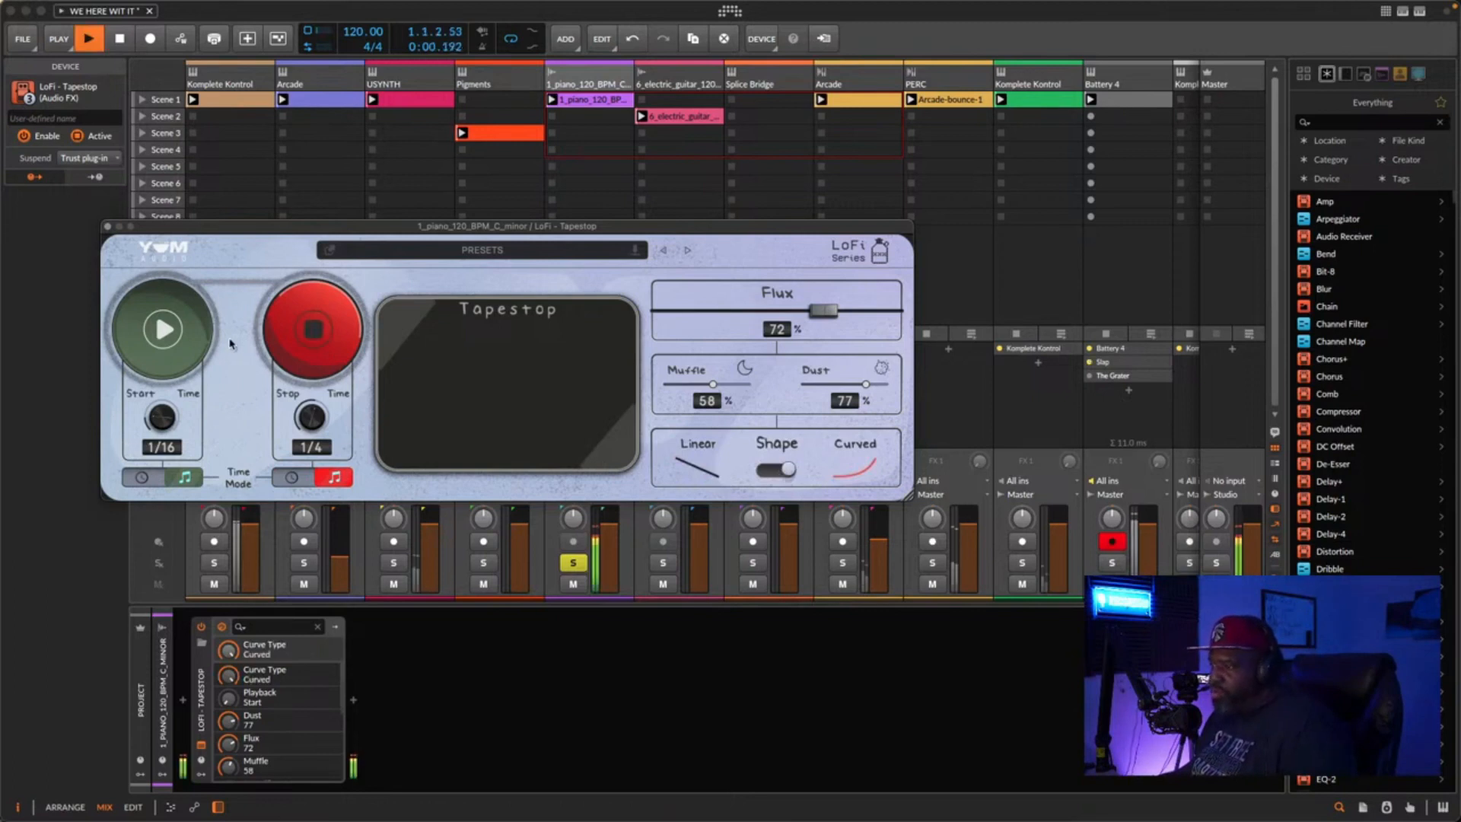
pyautogui.click(315, 345)
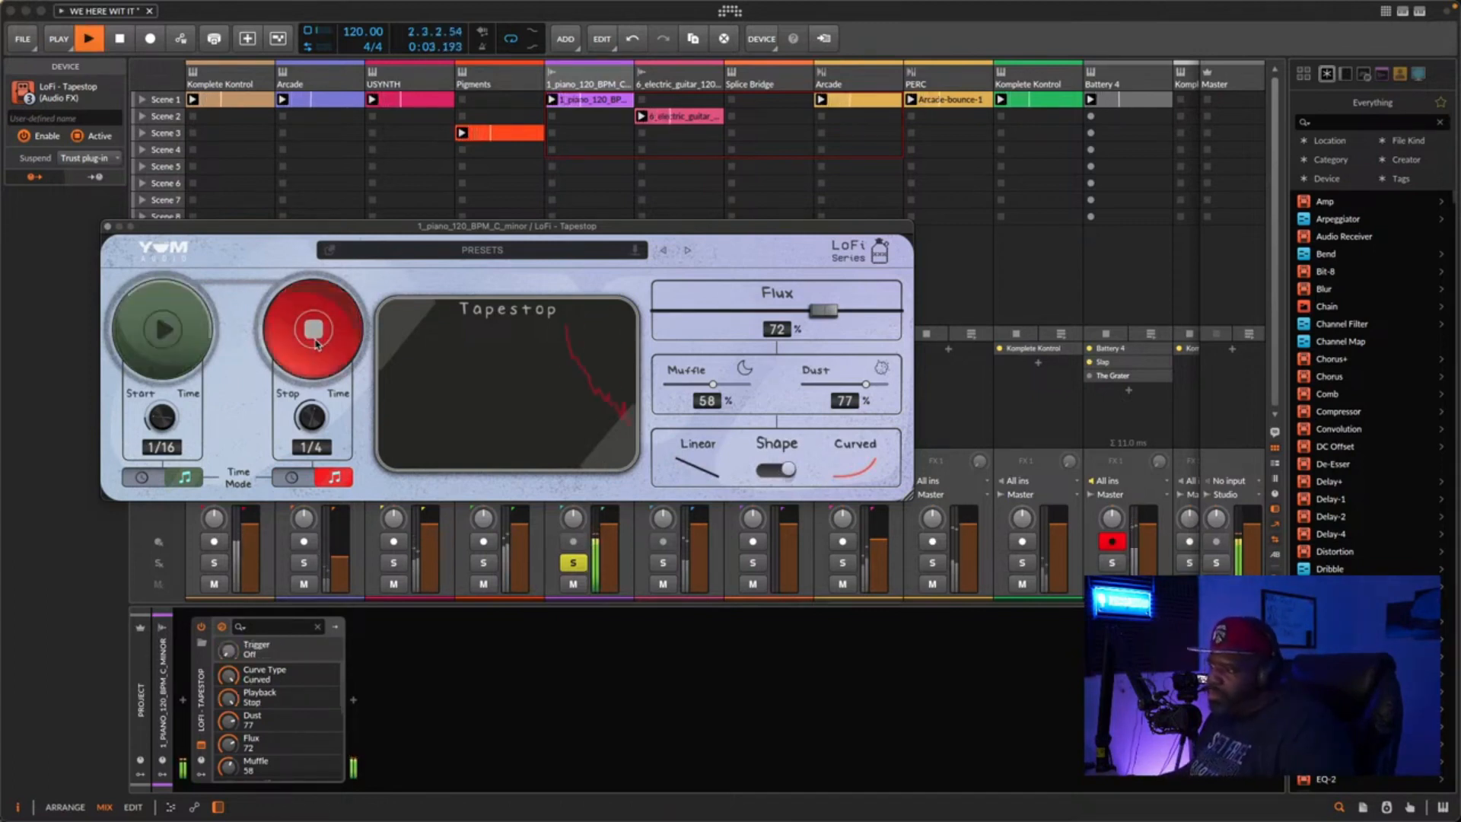
pyautogui.click(164, 330)
pyautogui.press('space')
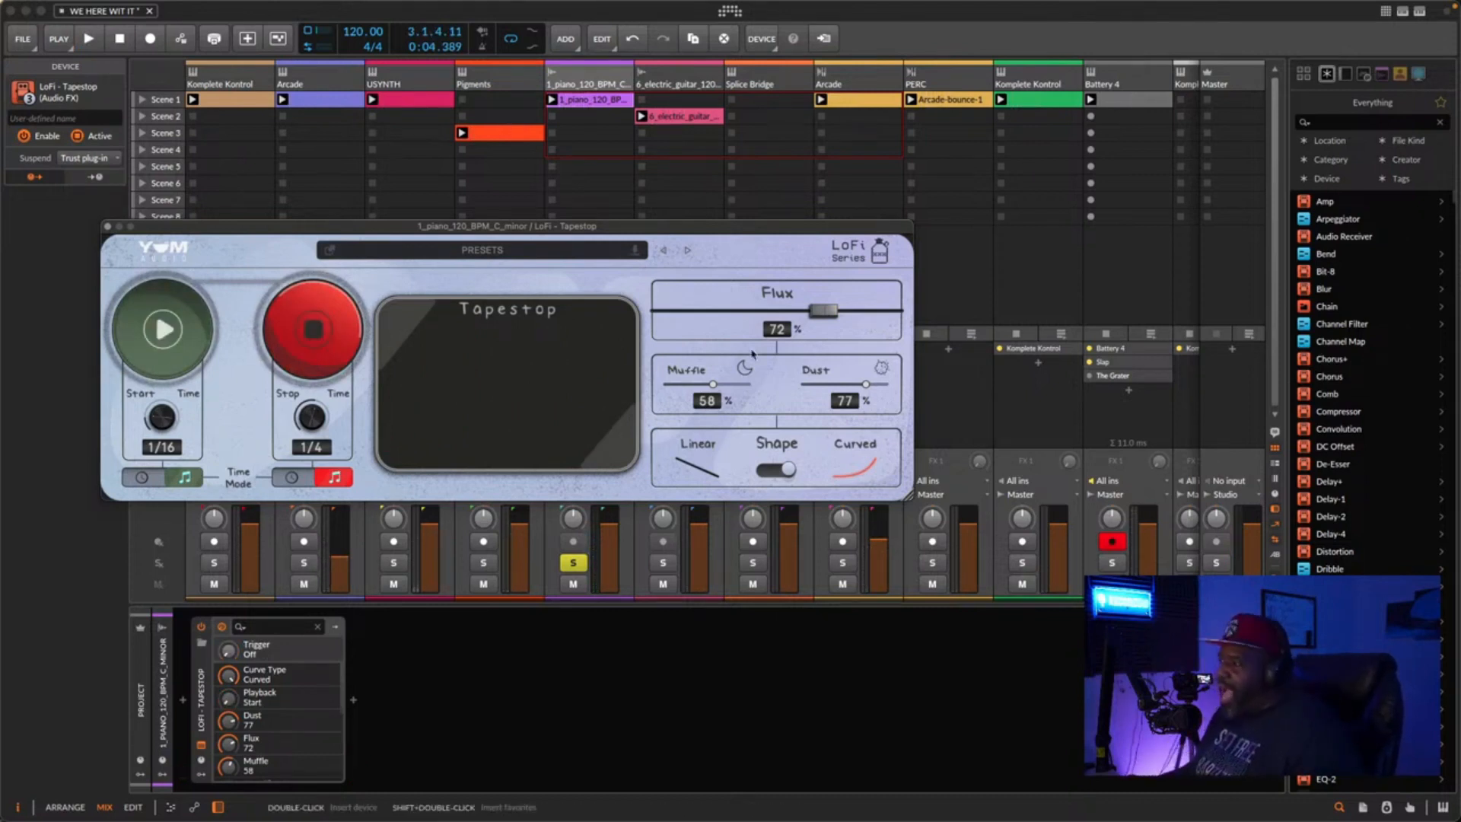
# - Reset Tapestop's Flux, Muffle and Dust to 0% and return the Shape to Linear
pyautogui.moveTo(804, 310); pyautogui.dragTo(559, 320)
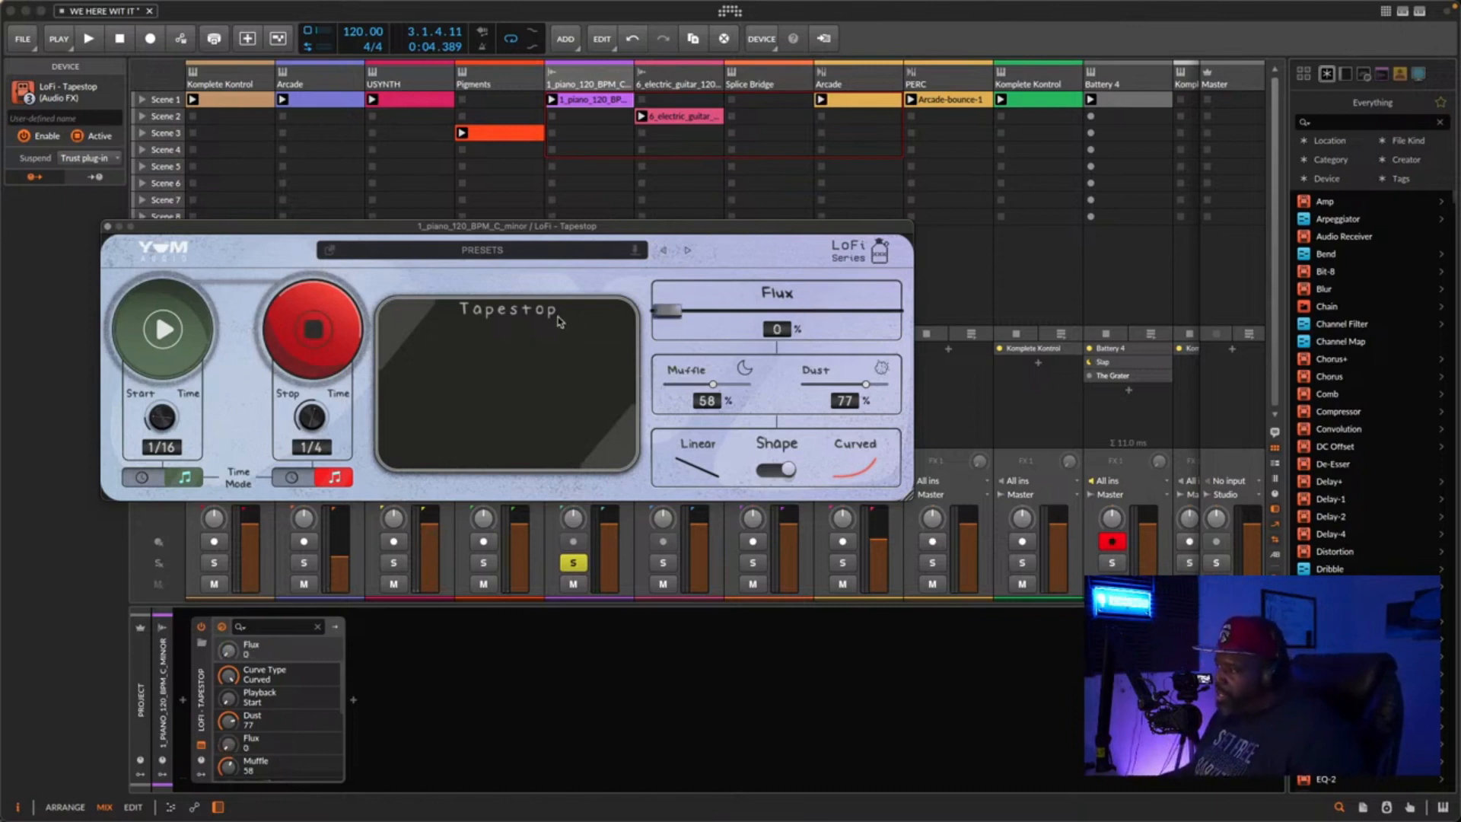
pyautogui.moveTo(712, 384); pyautogui.dragTo(665, 384)
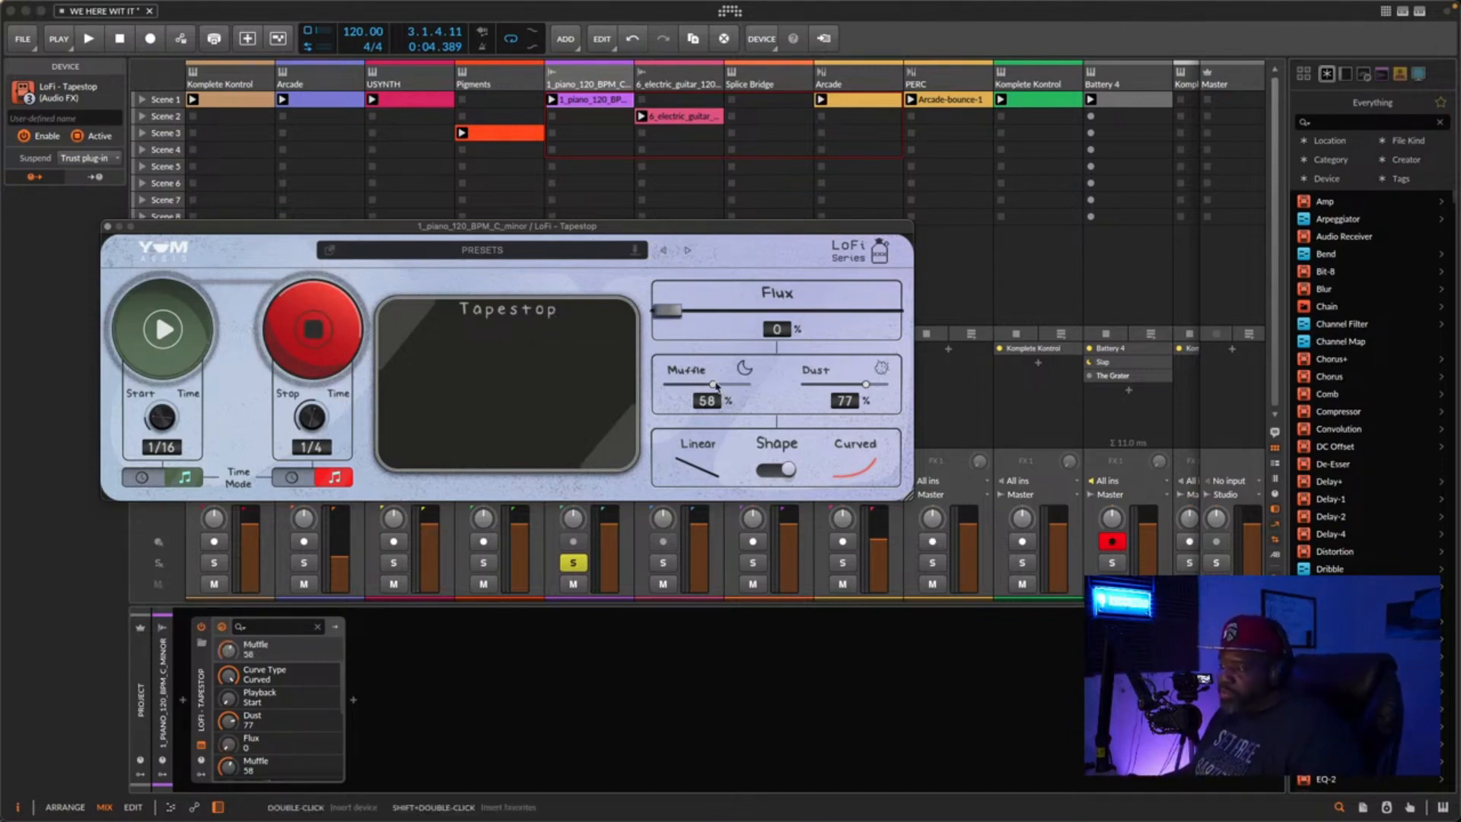
pyautogui.moveTo(866, 384); pyautogui.dragTo(624, 395)
pyautogui.click(764, 471)
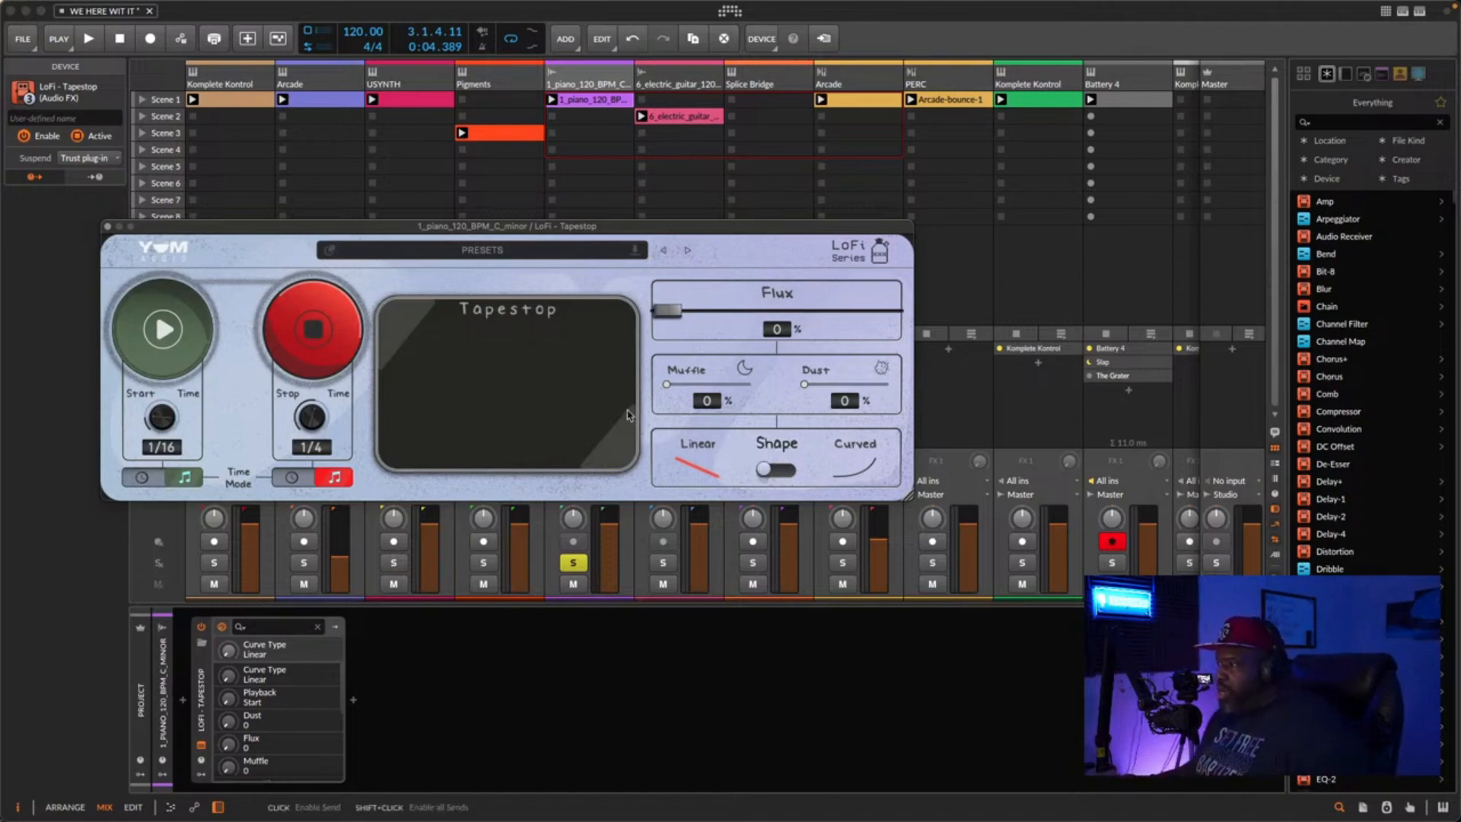
# - Load Tapestop's factory preset Fast Start Long Stop and audition its stop and start effects on the piano during playback
pyautogui.click(494, 255)
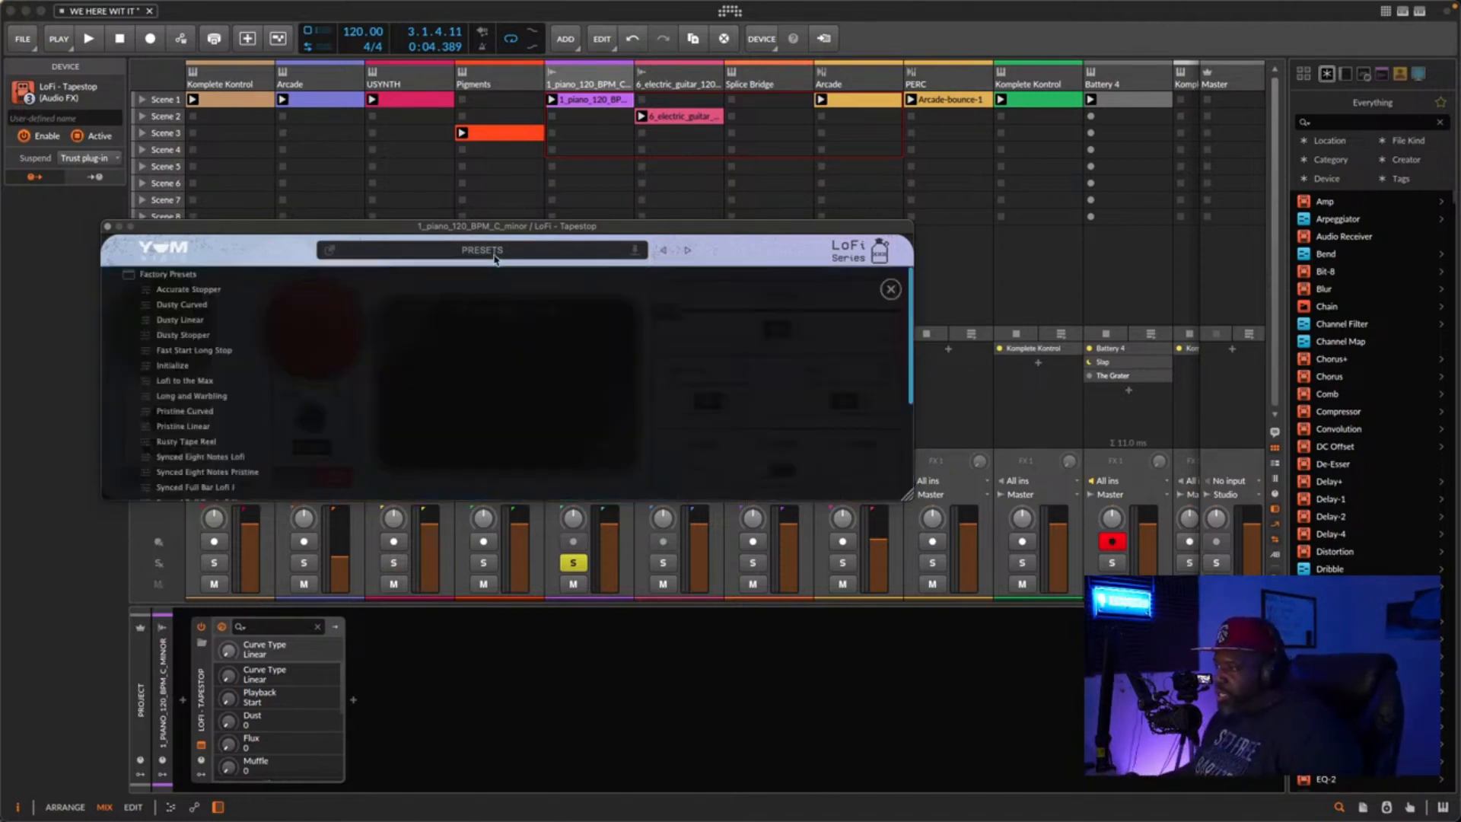
pyautogui.click(212, 351)
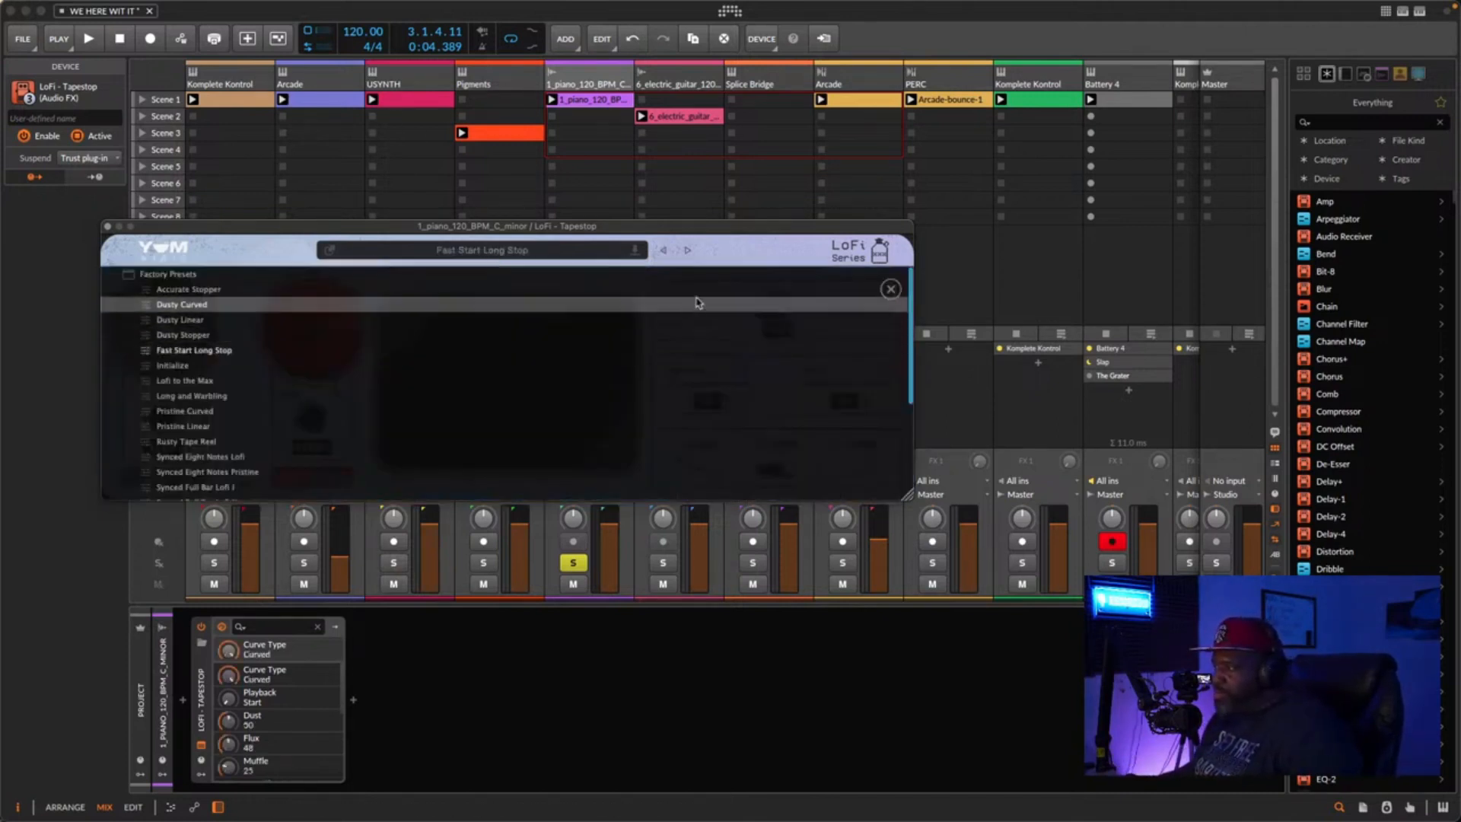
pyautogui.press('space')
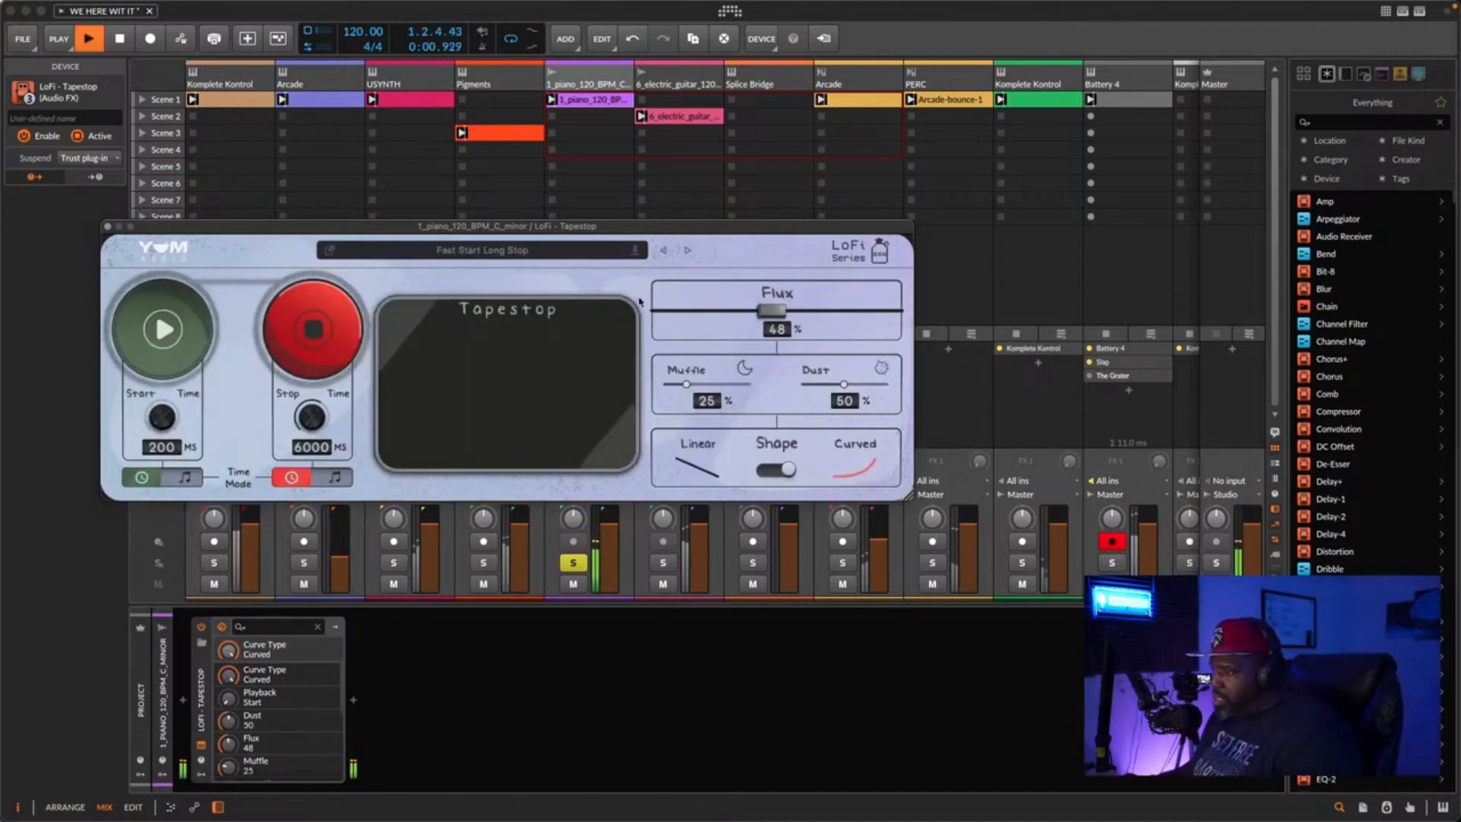
pyautogui.click(328, 341)
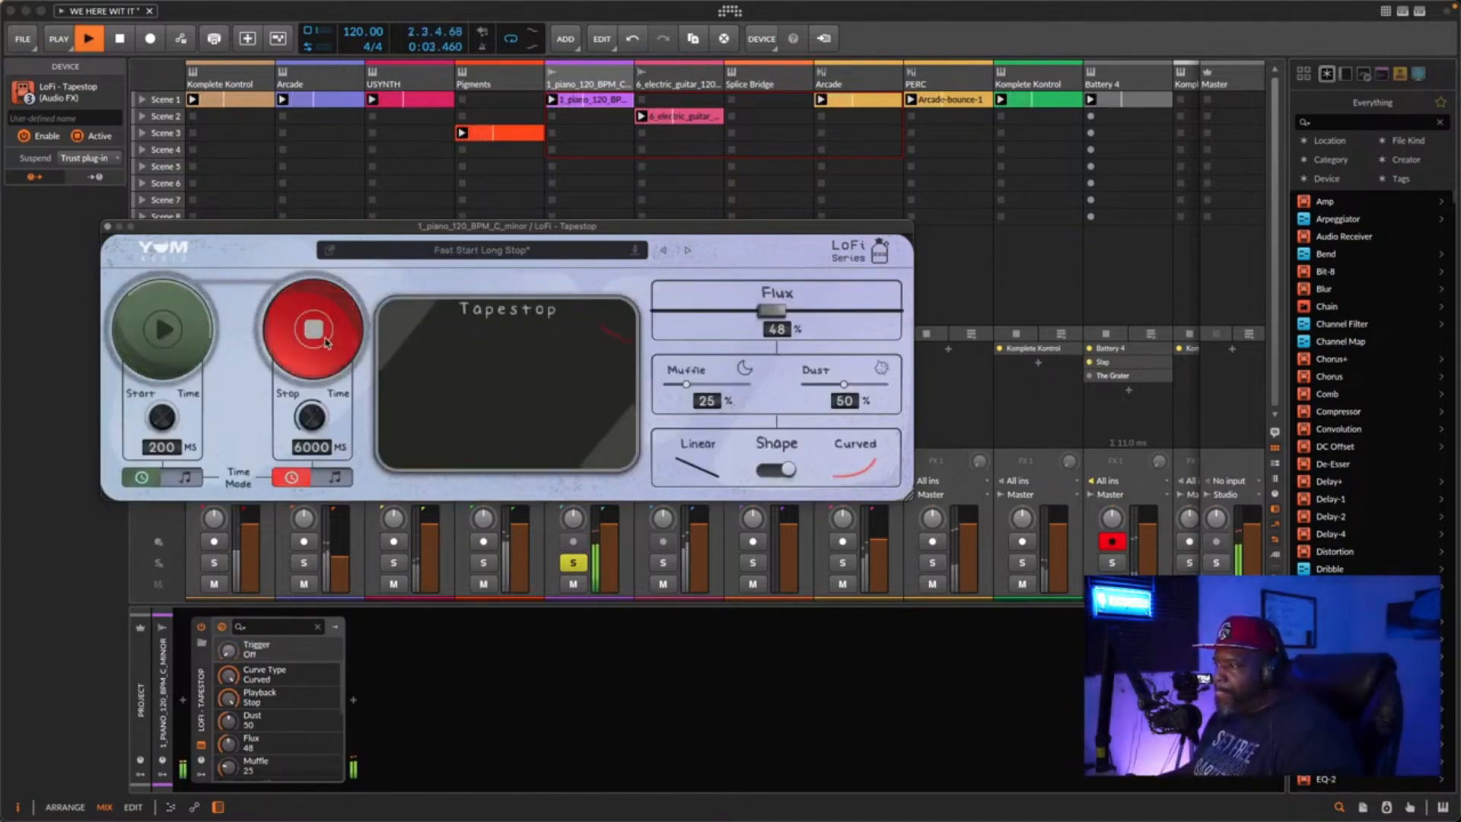
pyautogui.click(182, 350)
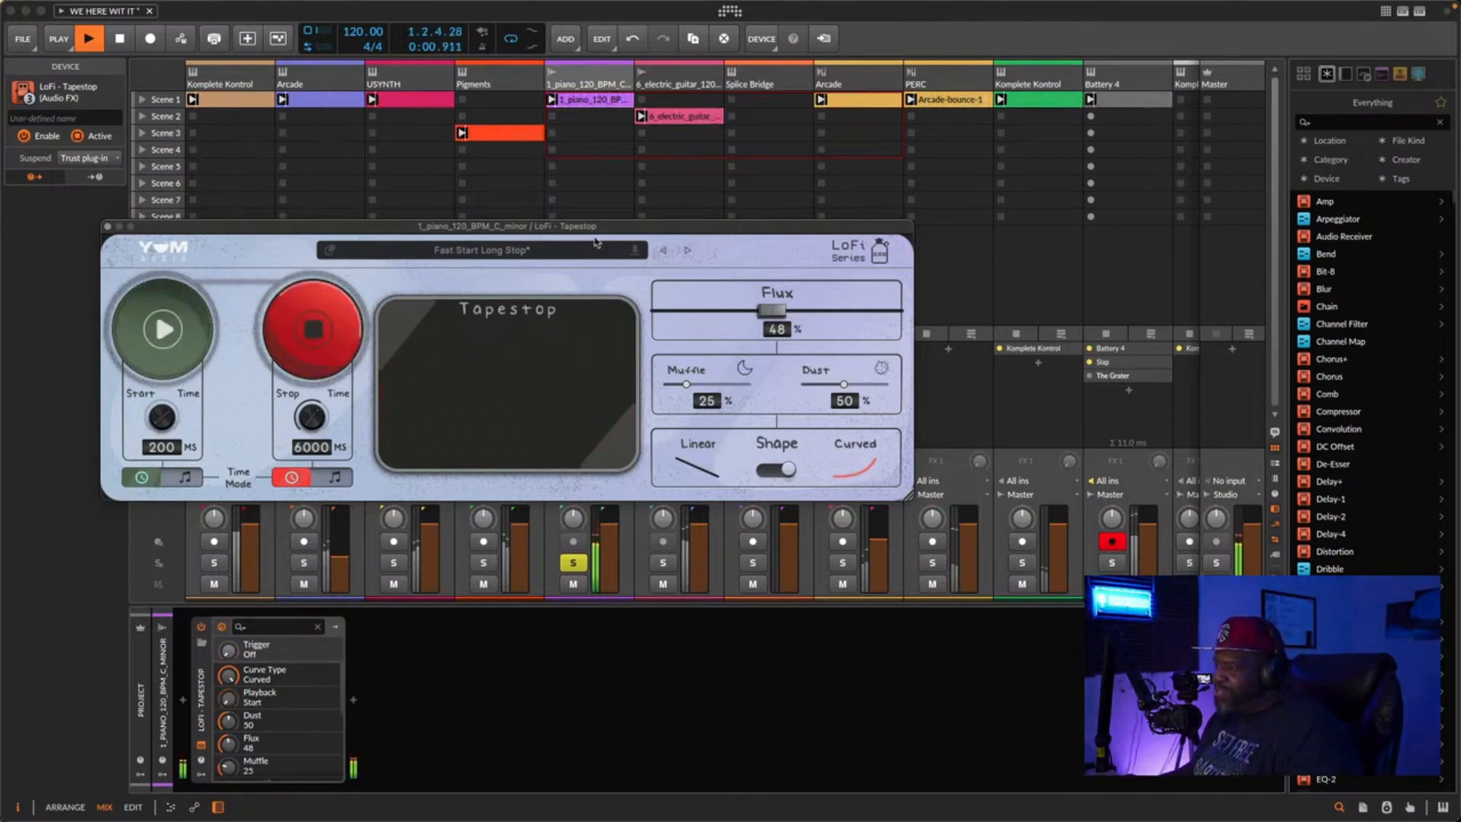
pyautogui.press('space')
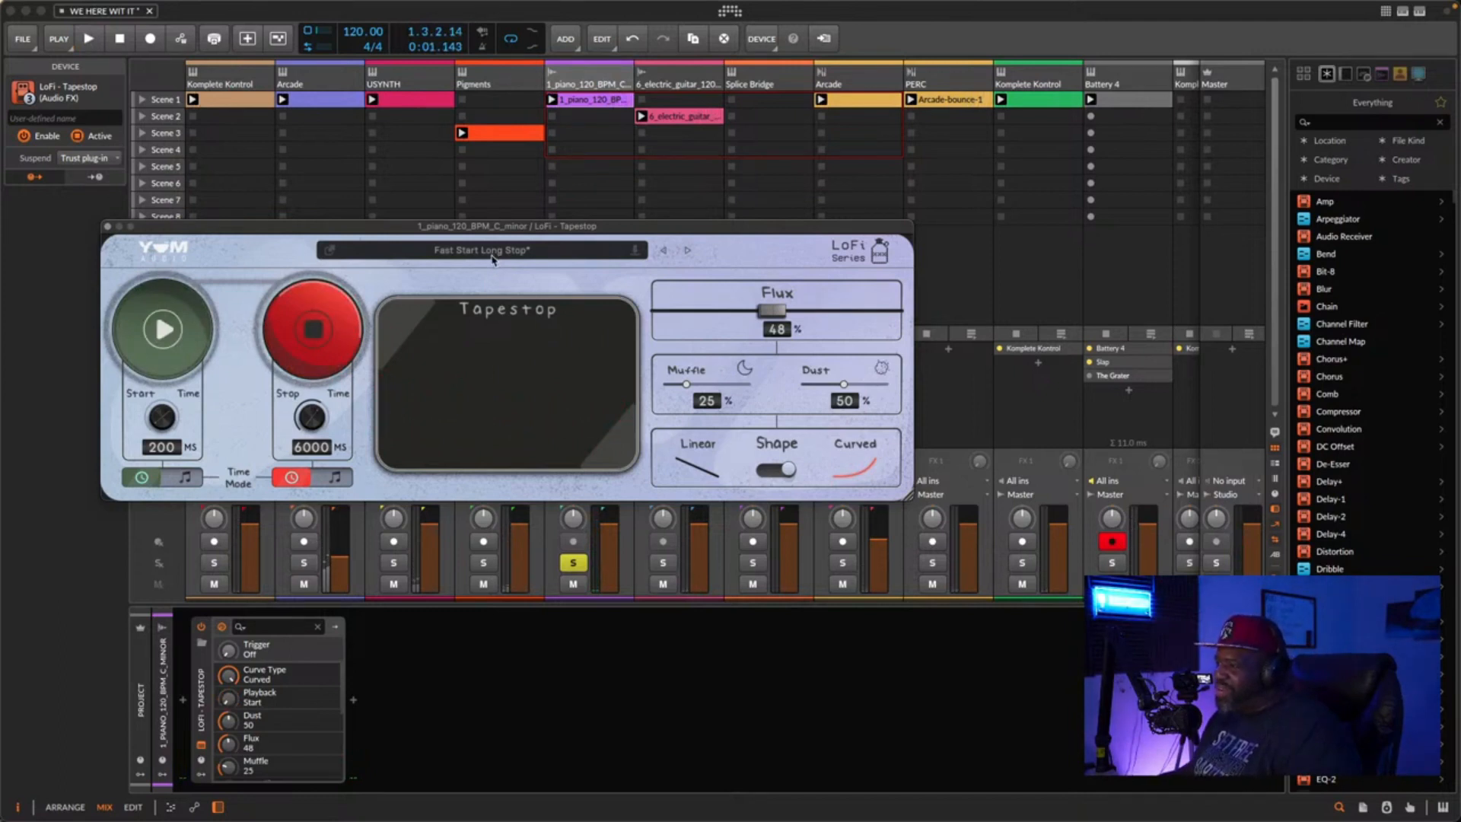
pyautogui.press('space')
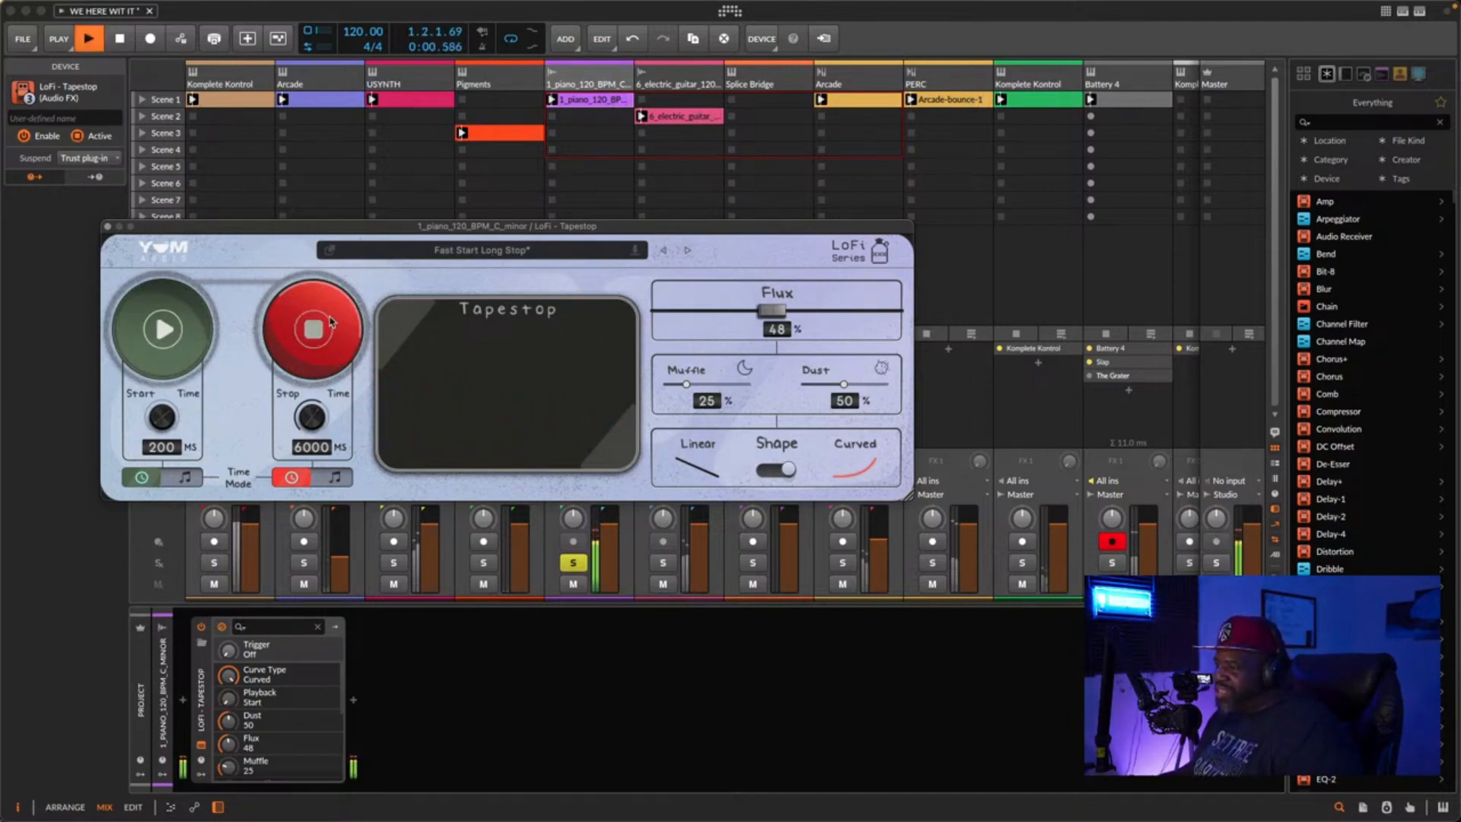
pyautogui.click(331, 322)
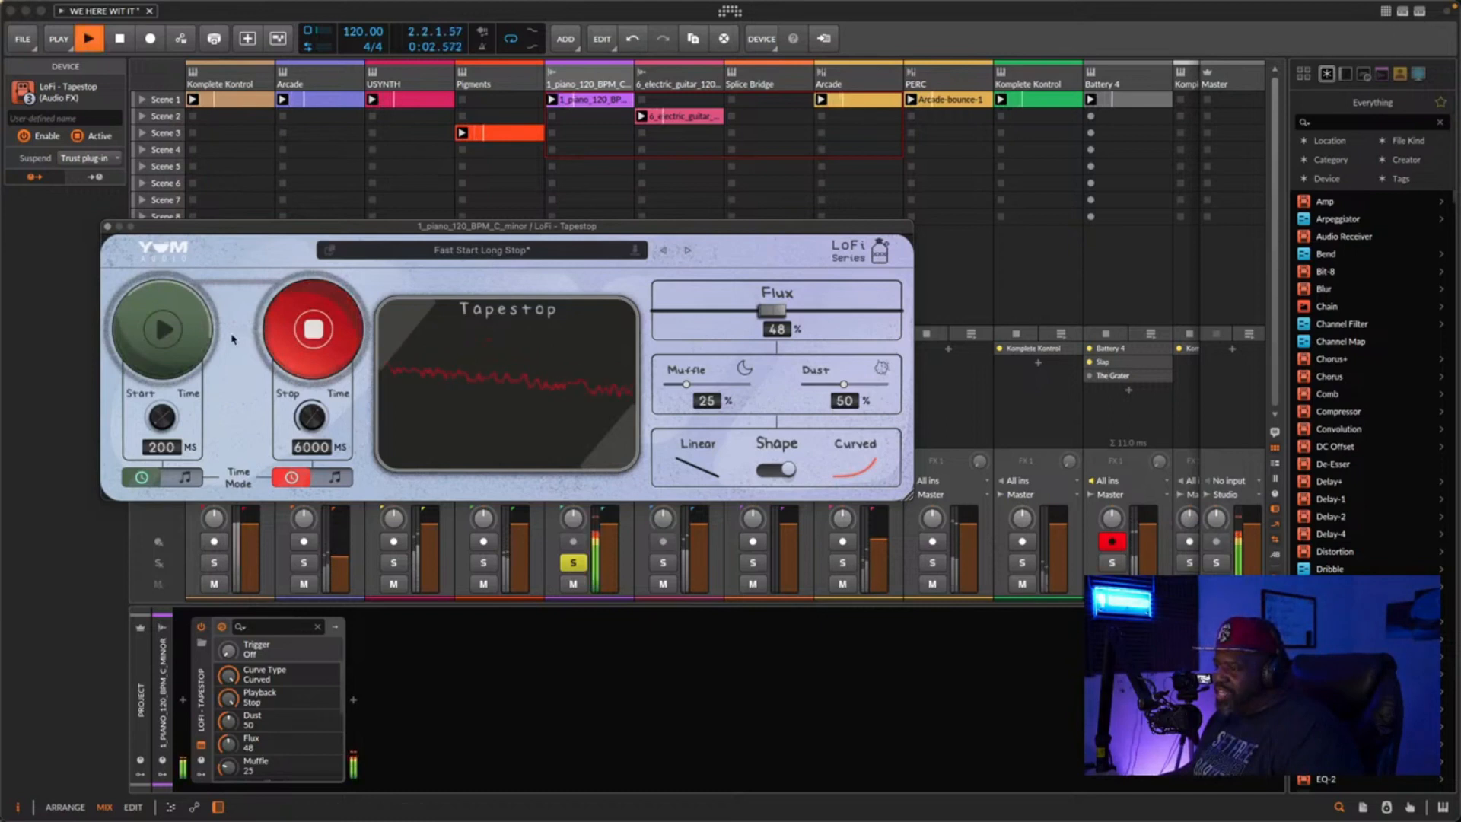
pyautogui.press('space')
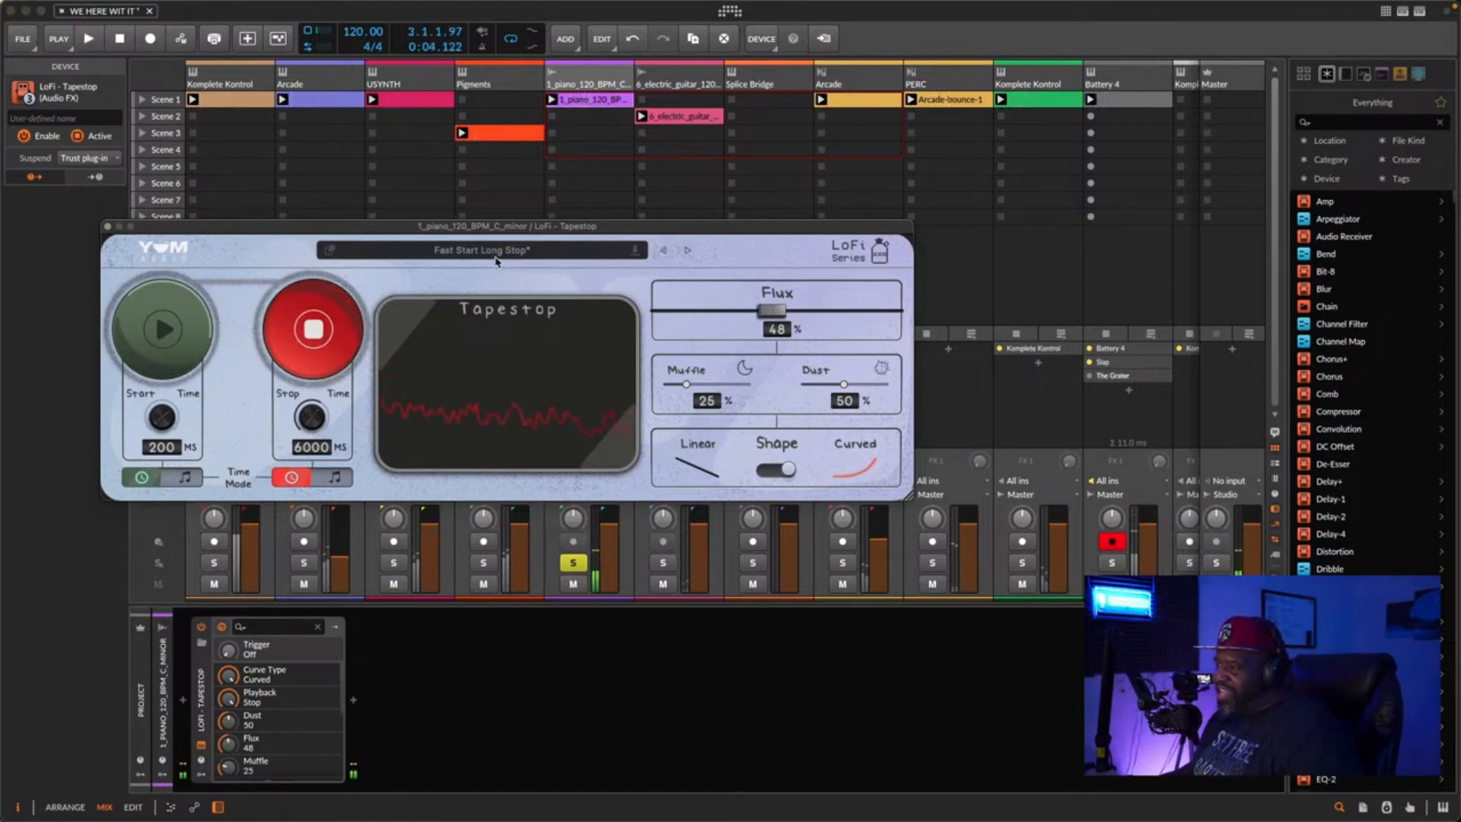
# - Load Tapestop's factory preset Synced Quarters Pristine and audition its stop and start effects during playback
pyautogui.click(496, 258)
pyautogui.scroll(-5, 347, 417)
pyautogui.click(346, 417)
pyautogui.click(891, 289)
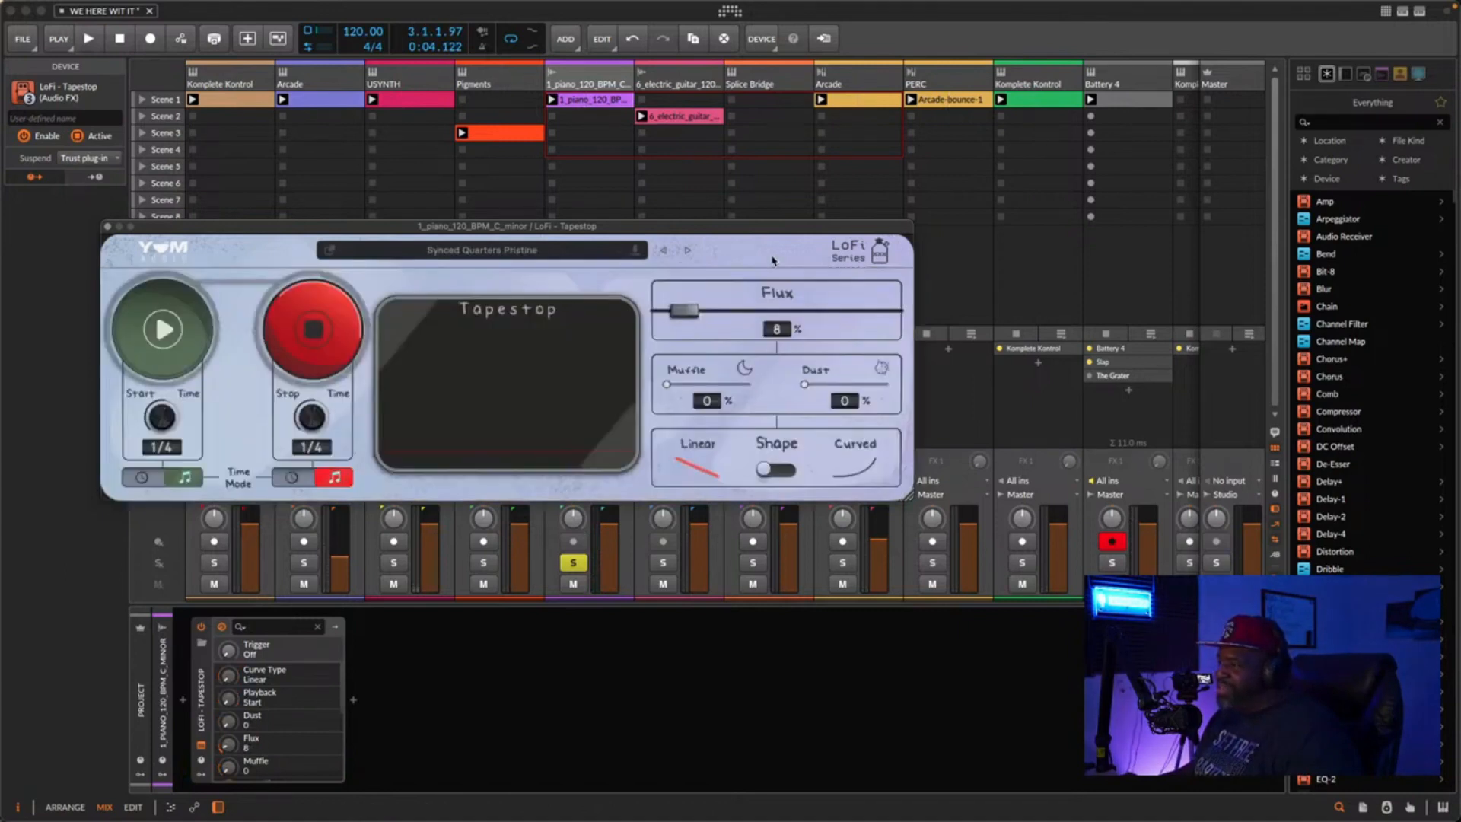
pyautogui.press('space')
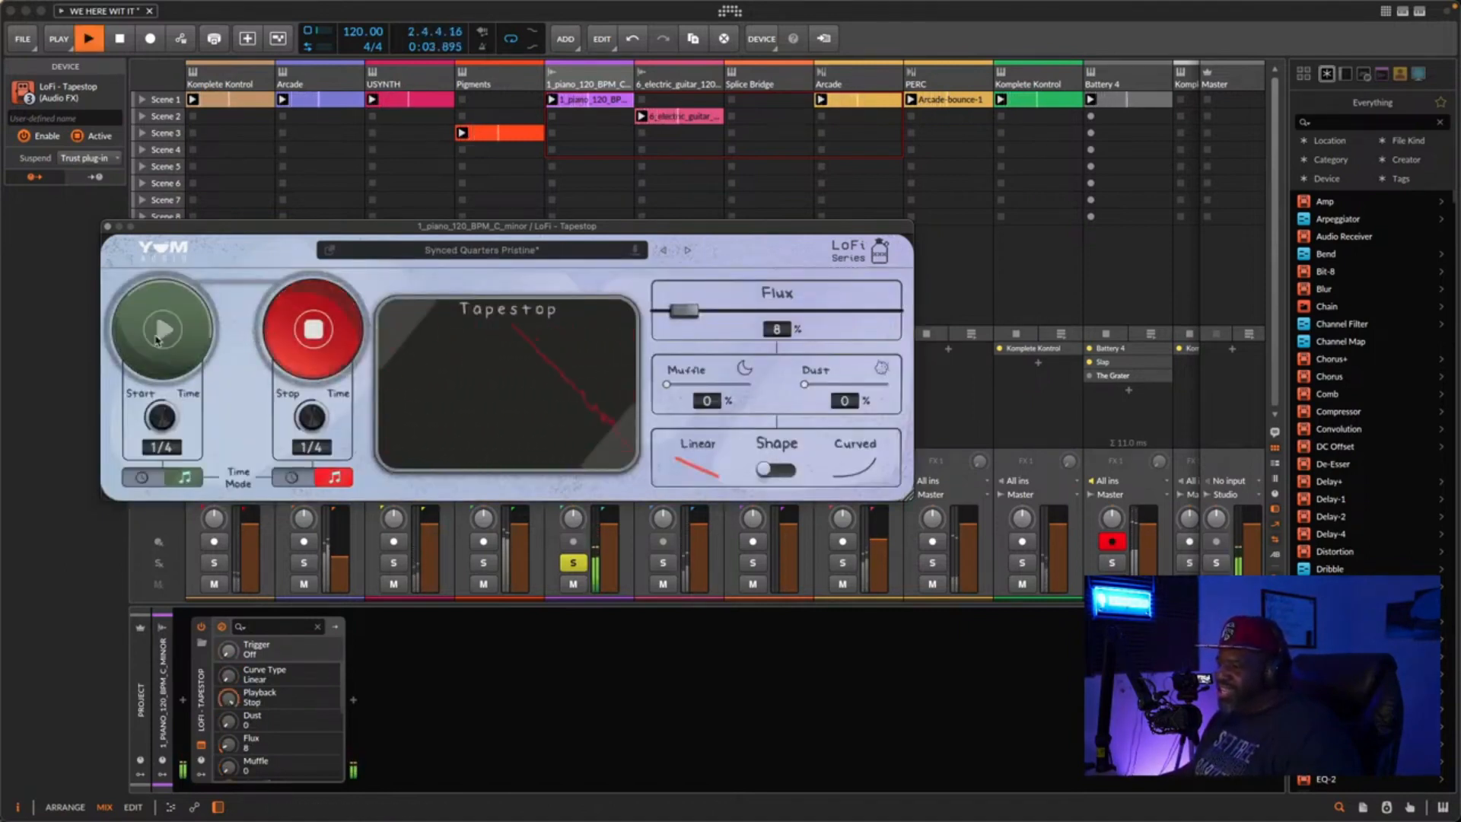
pyautogui.click(295, 347)
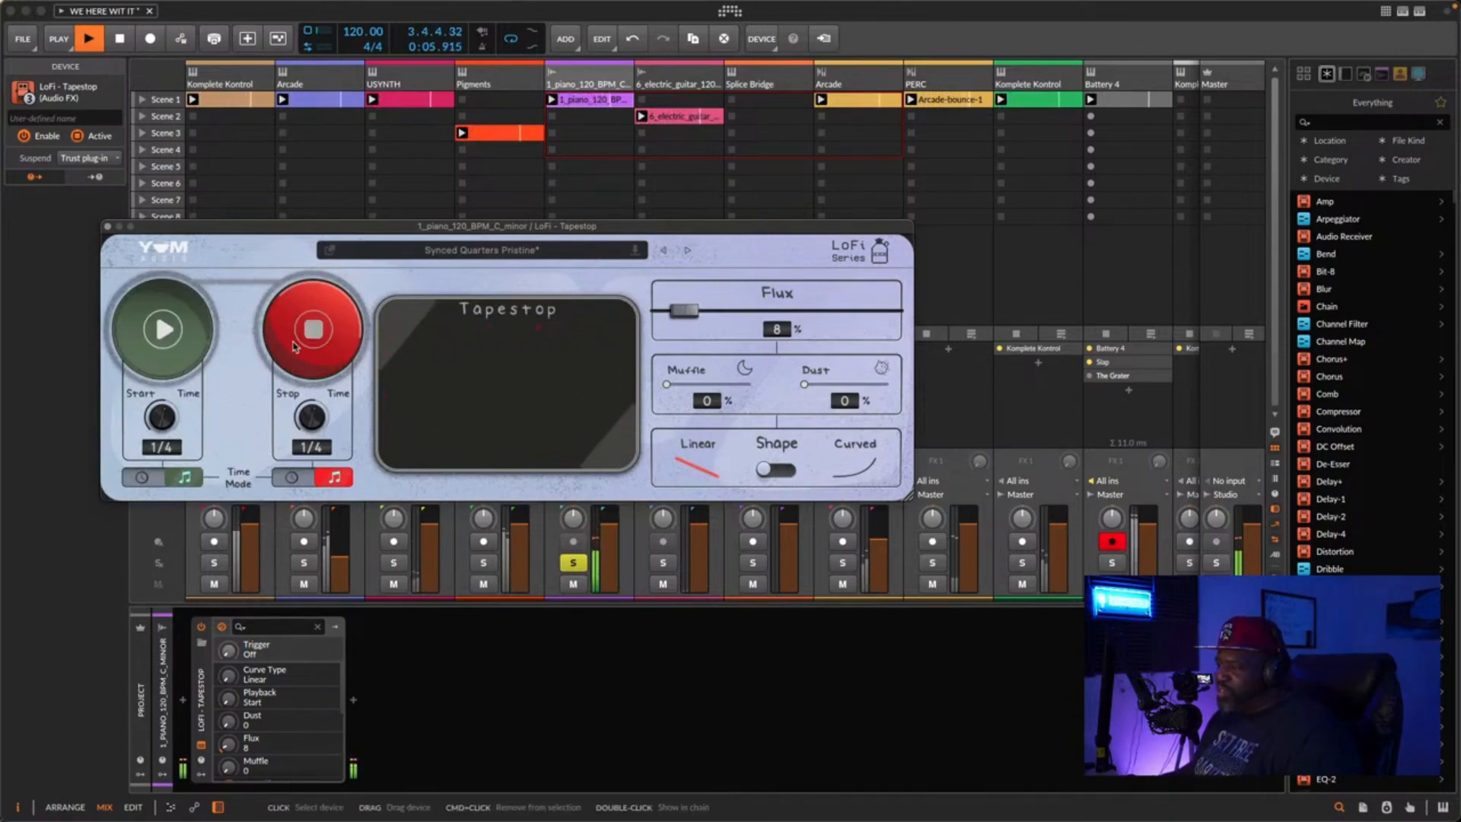
pyautogui.click(164, 335)
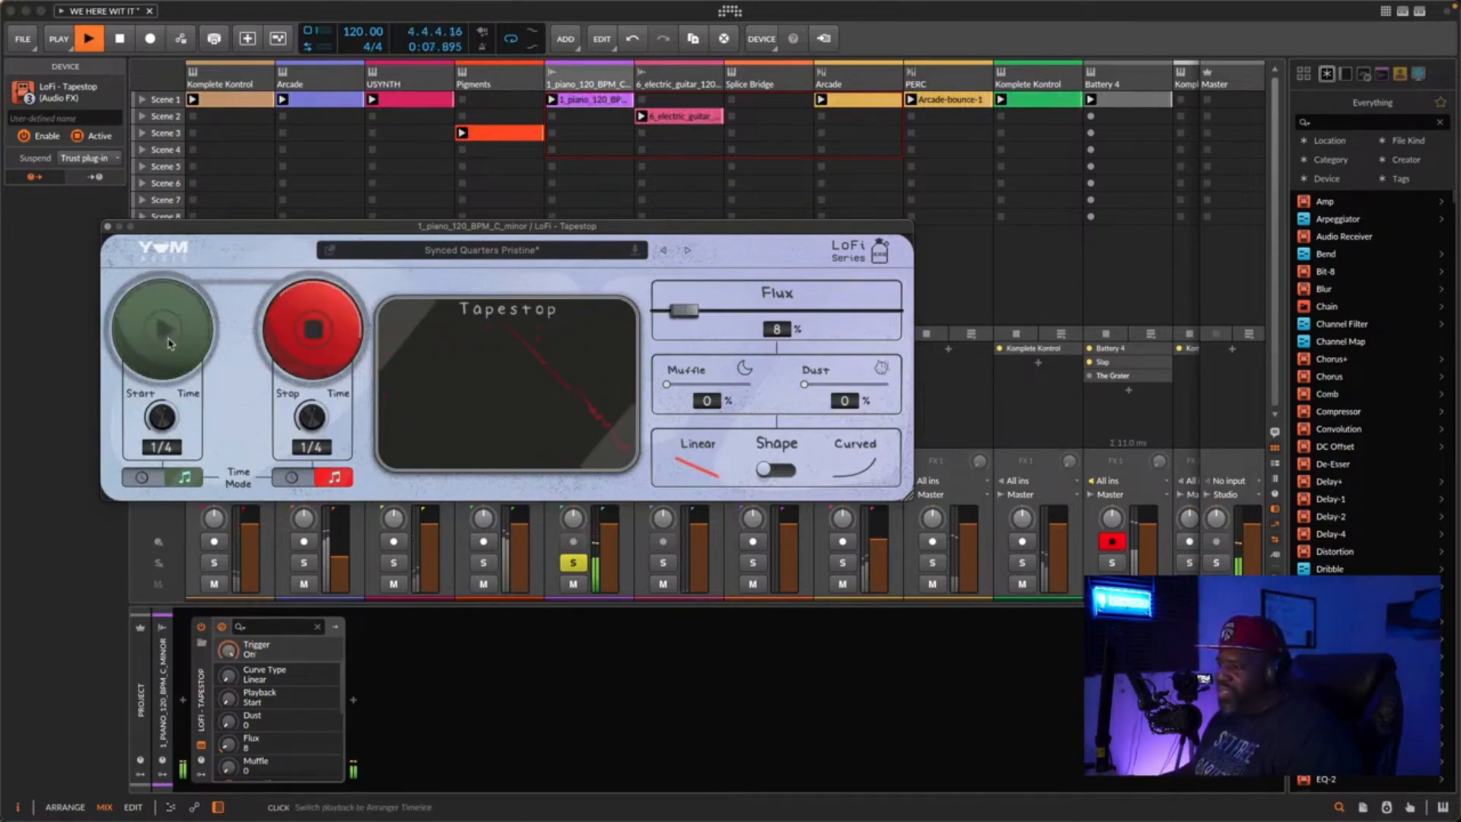
pyautogui.press('space')
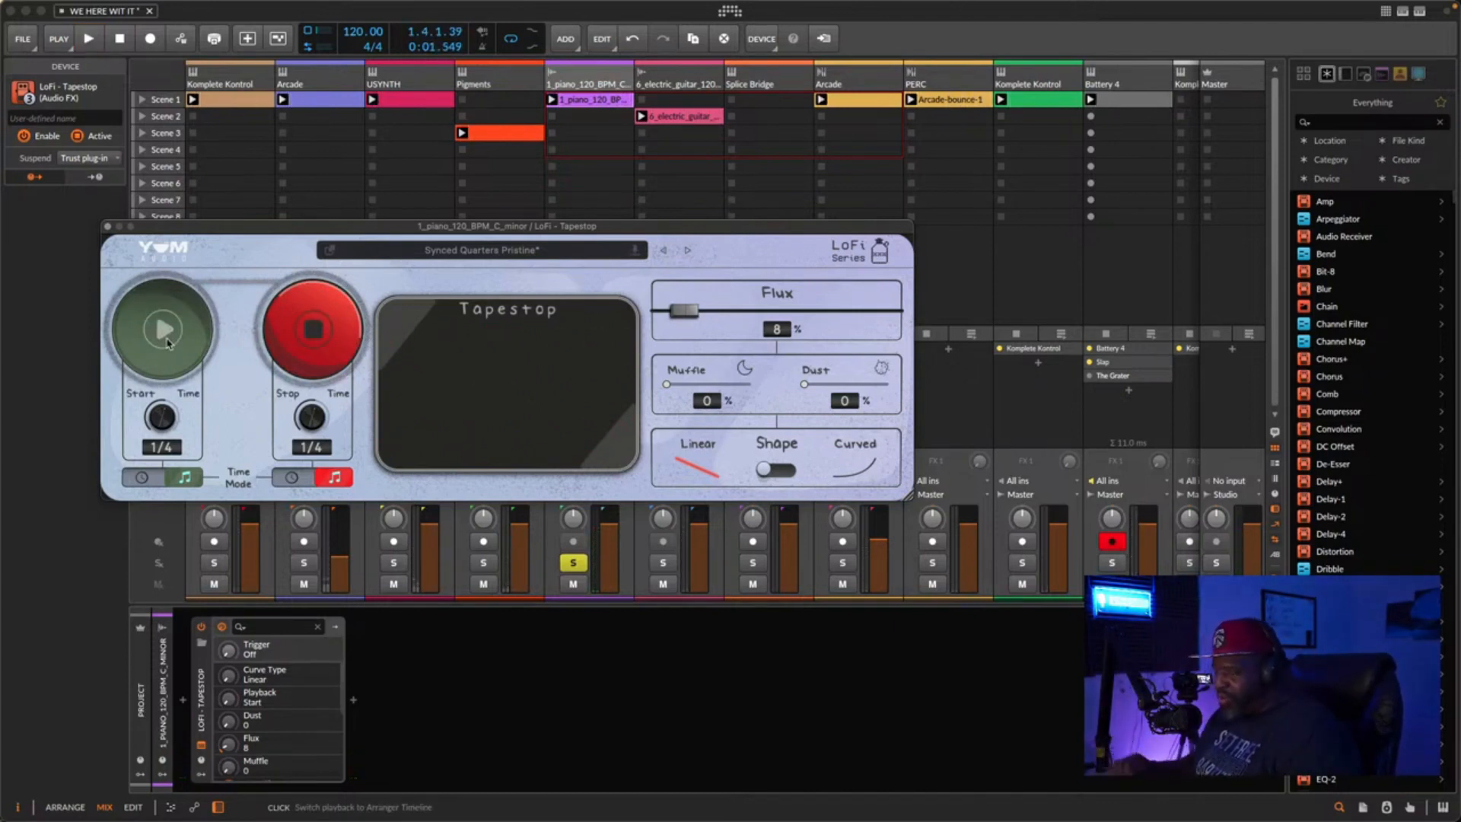
# - Load Tapestop's factory preset Warbling Linear and audition one stop and start during playback
pyautogui.click(485, 253)
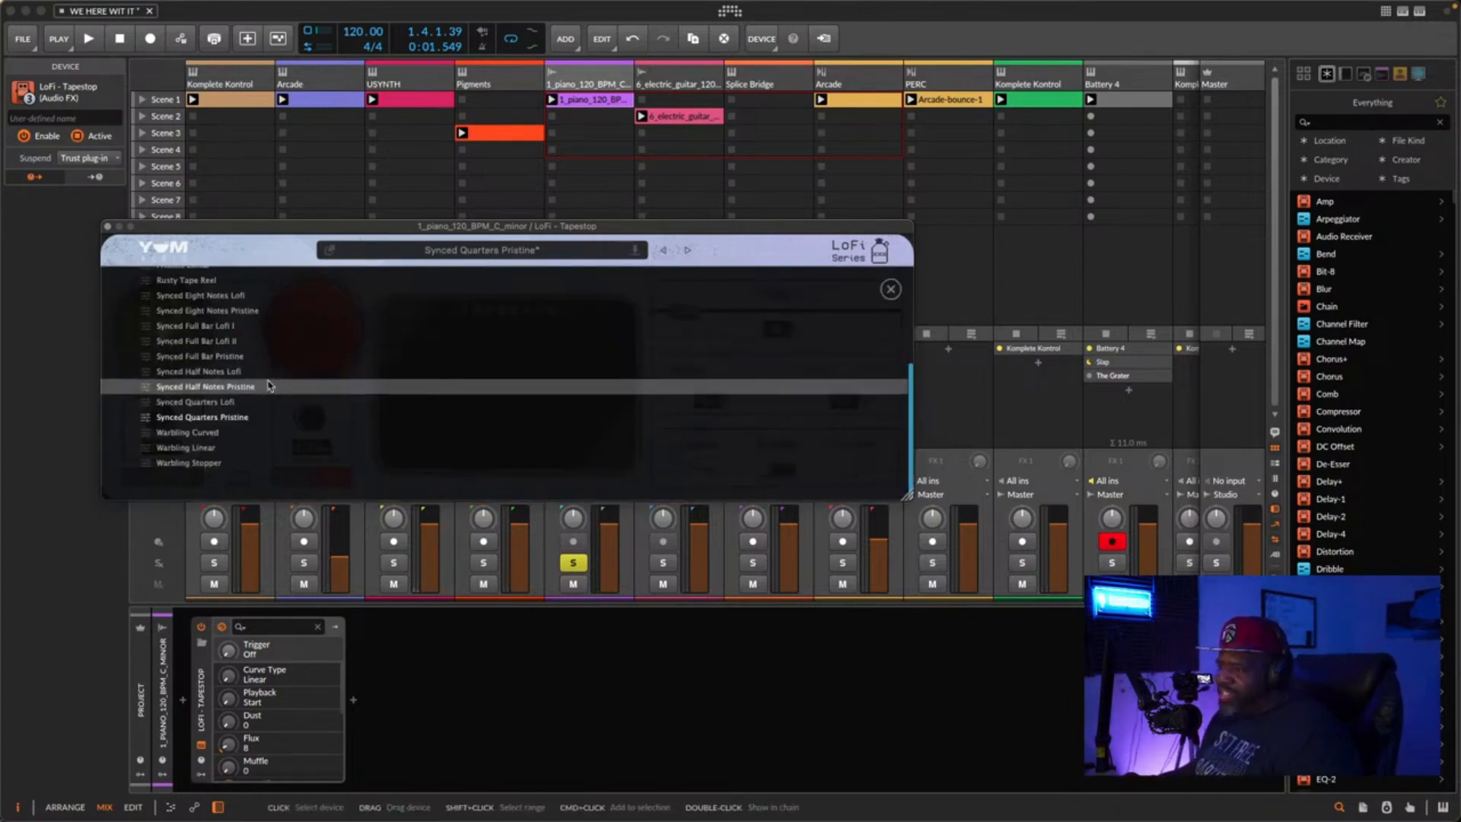
pyautogui.click(229, 447)
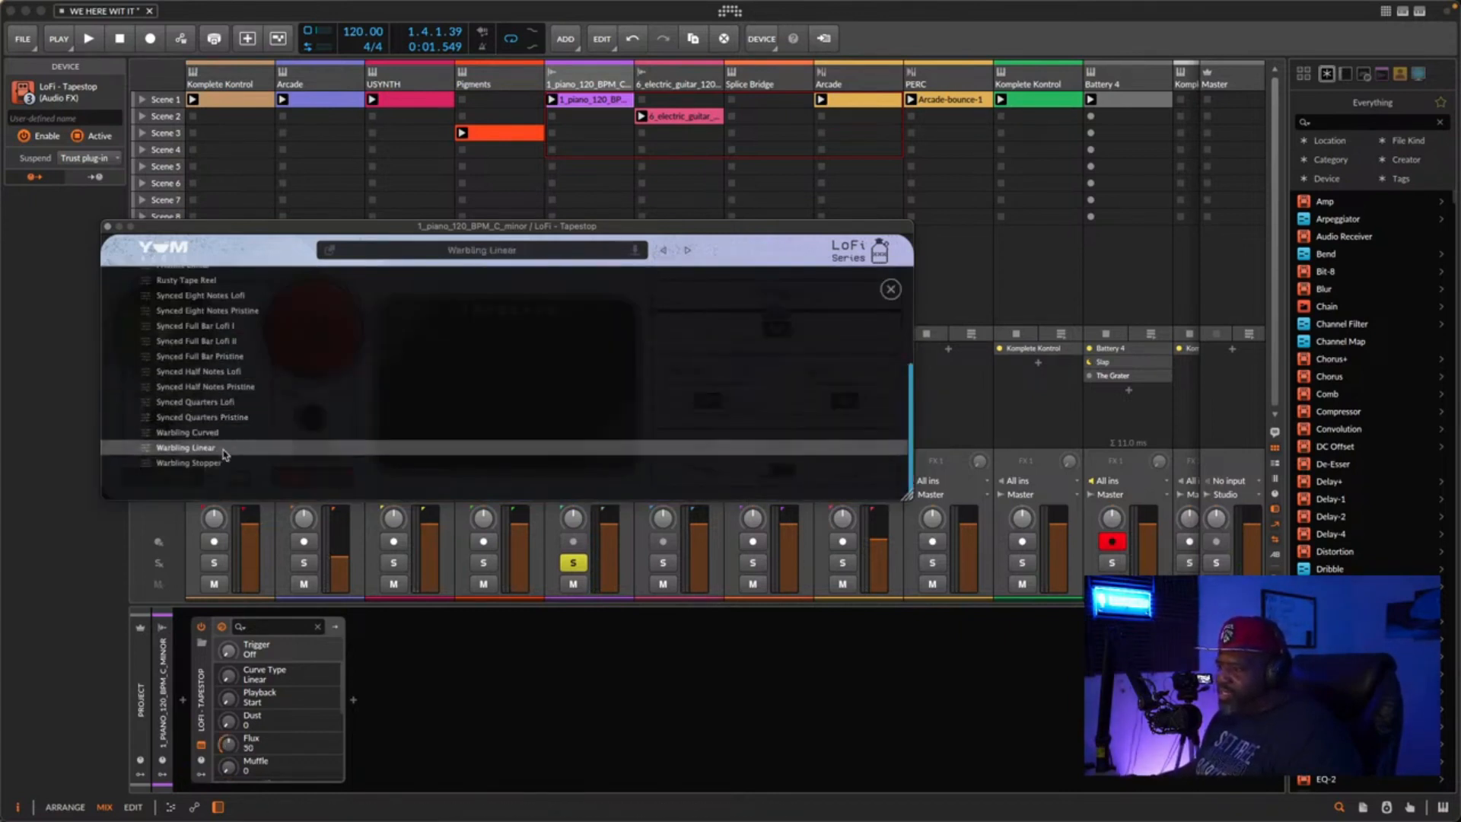
pyautogui.click(749, 267)
pyautogui.press('space')
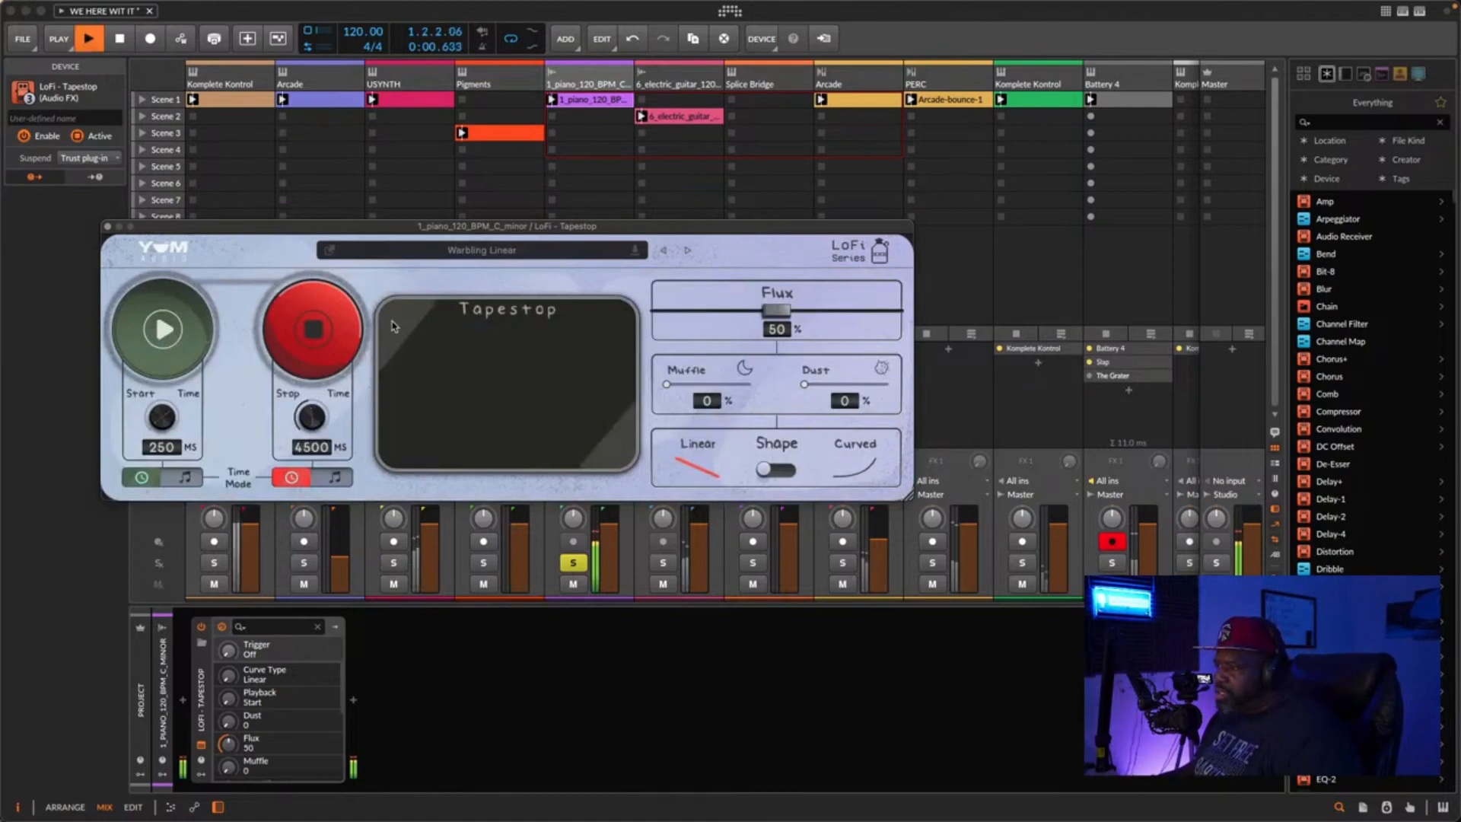
pyautogui.click(328, 336)
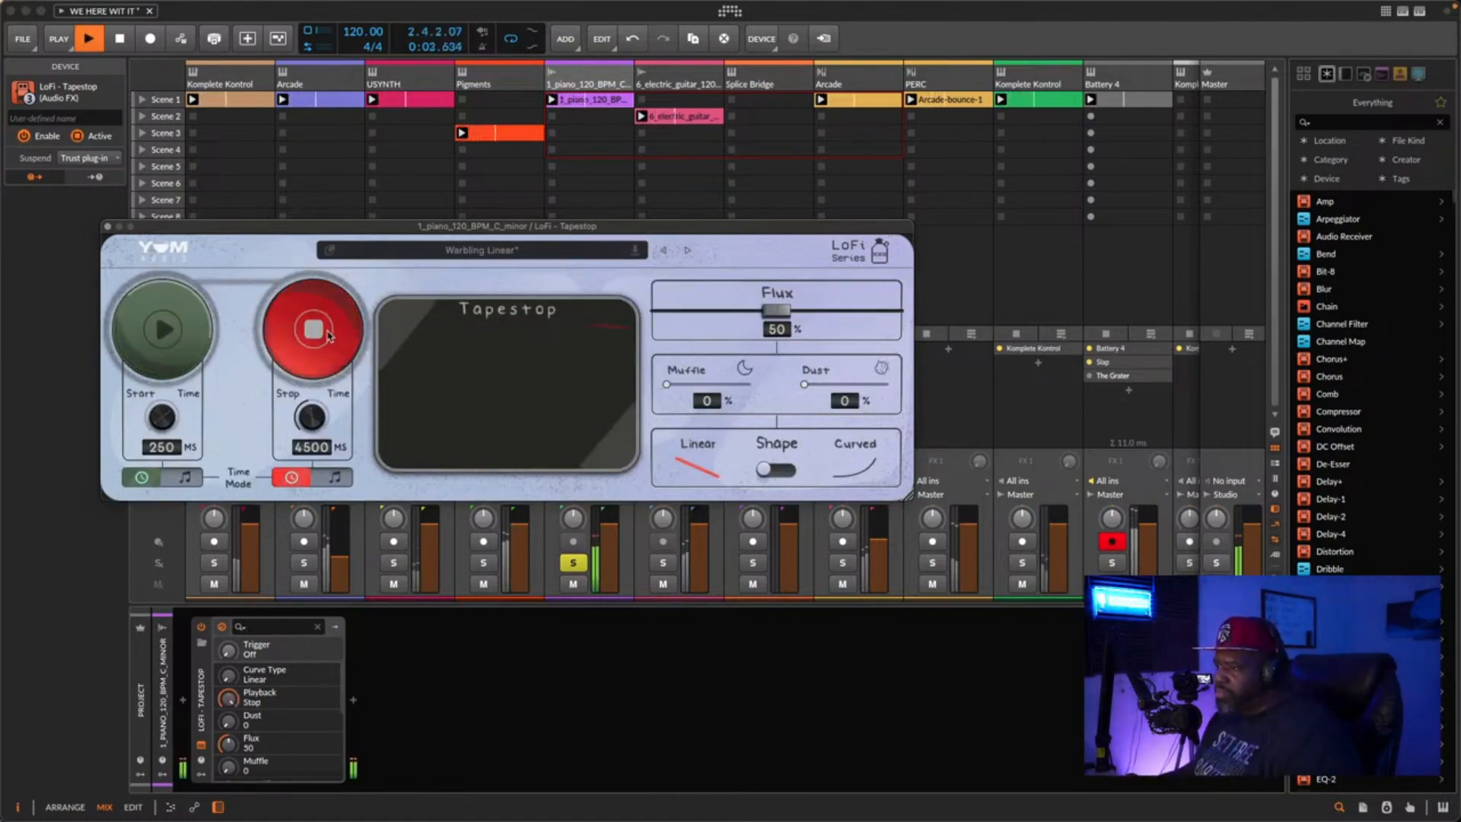
pyautogui.click(191, 348)
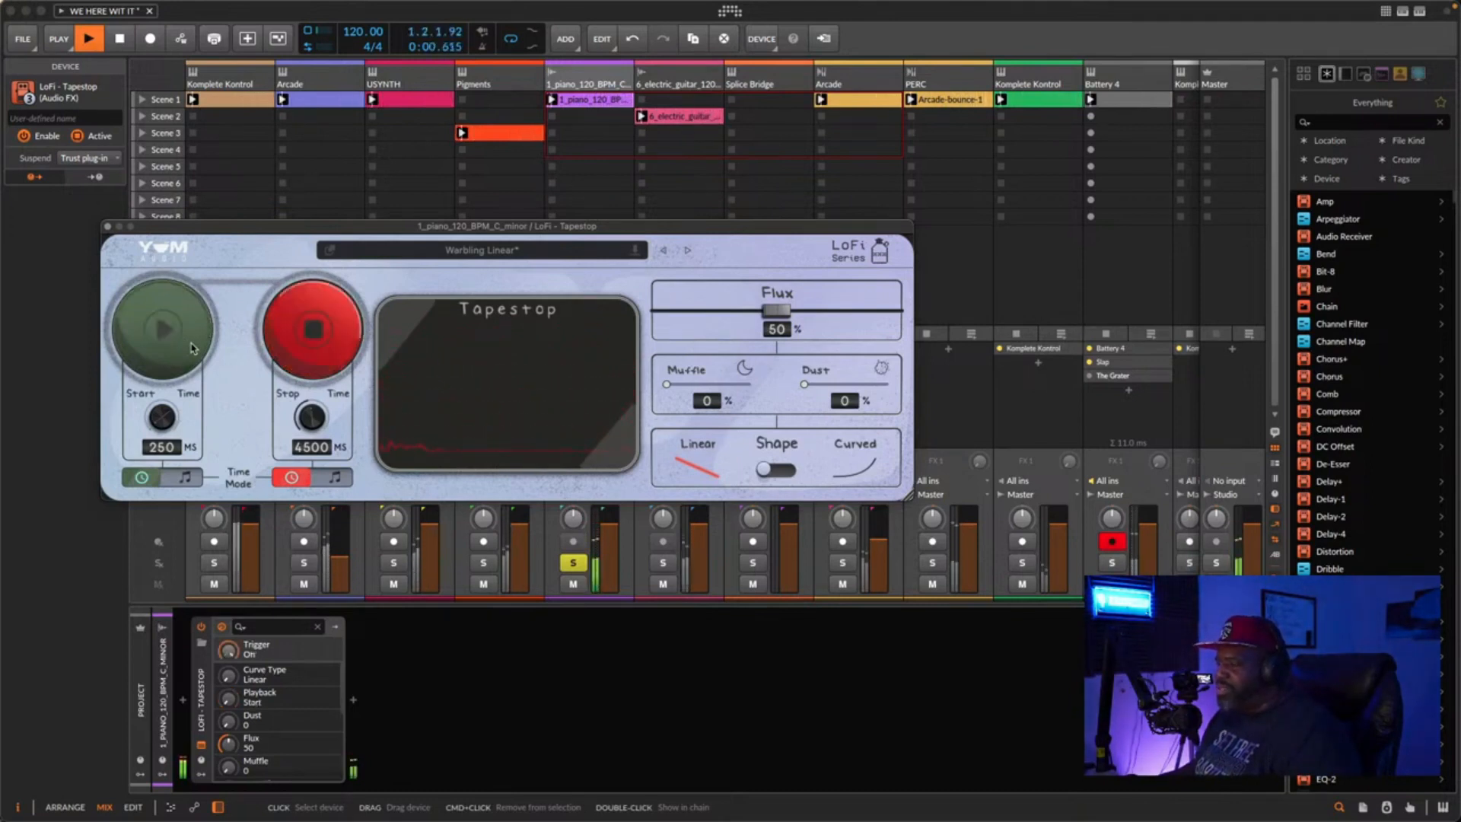
pyautogui.press('space')
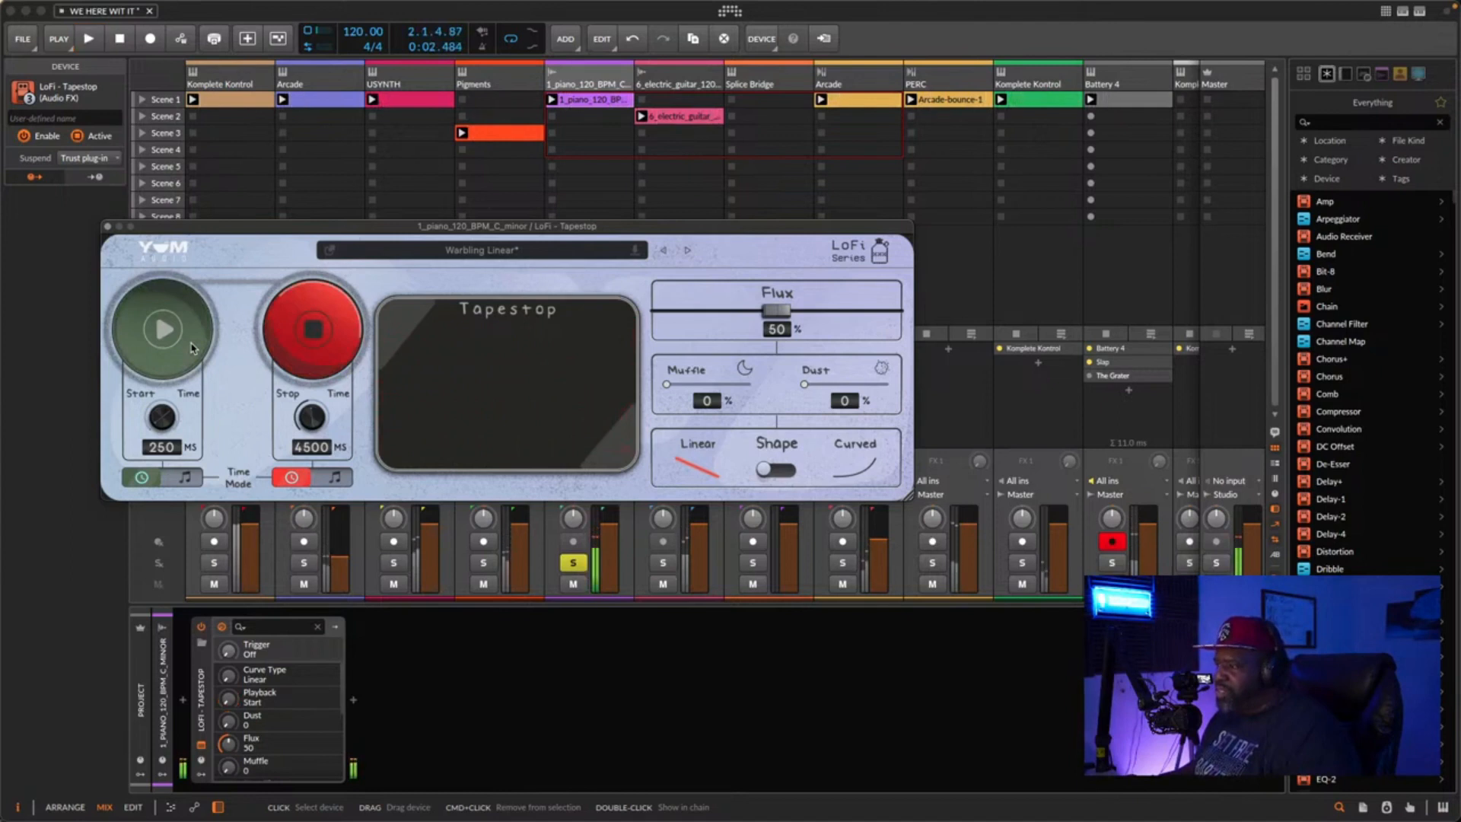
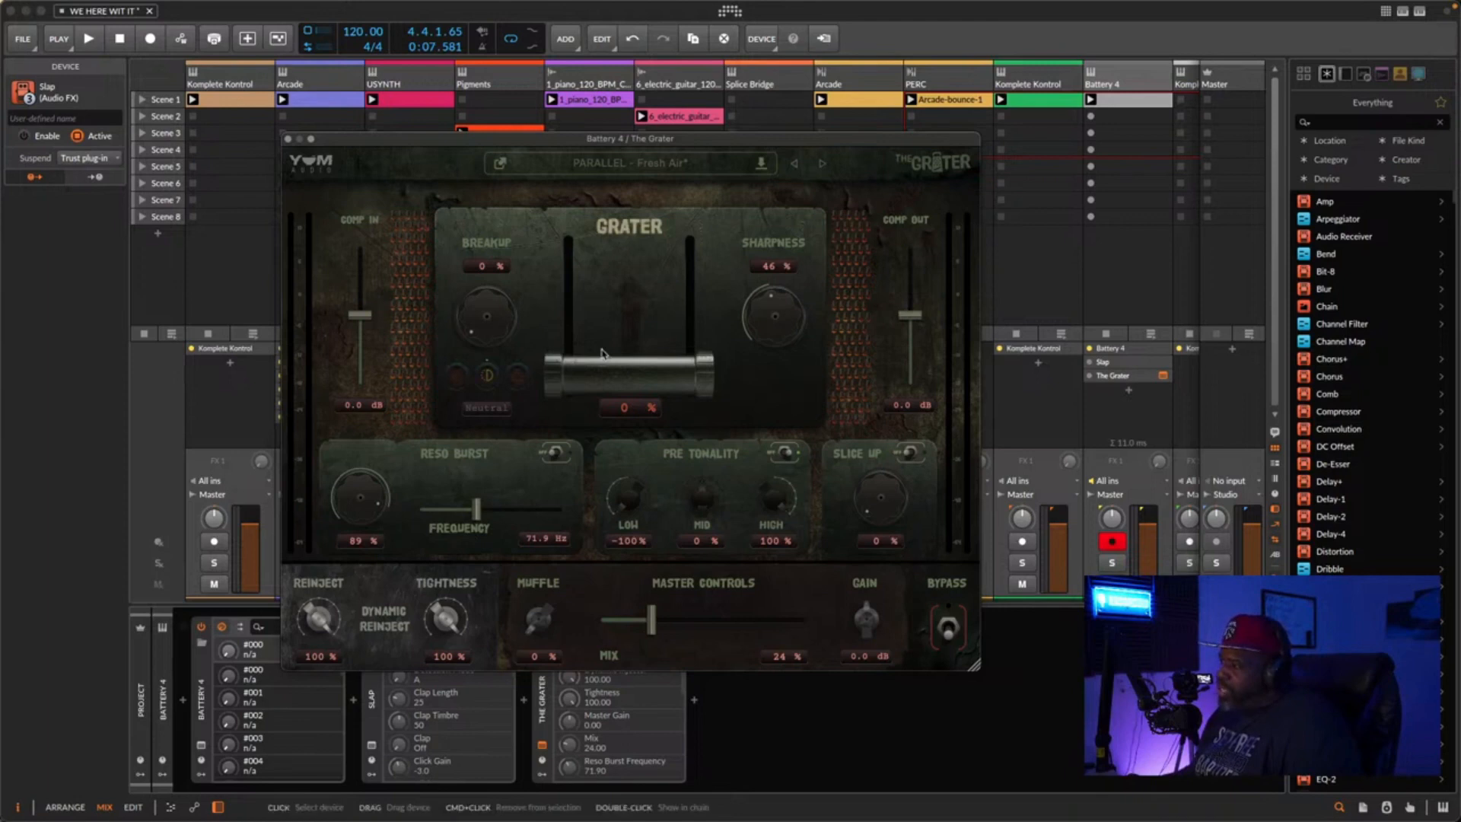
# - Raise The Grater's main Grater amount to 100% and return it to 0% with playback stopped
pyautogui.moveTo(636, 375); pyautogui.dragTo(655, 204)
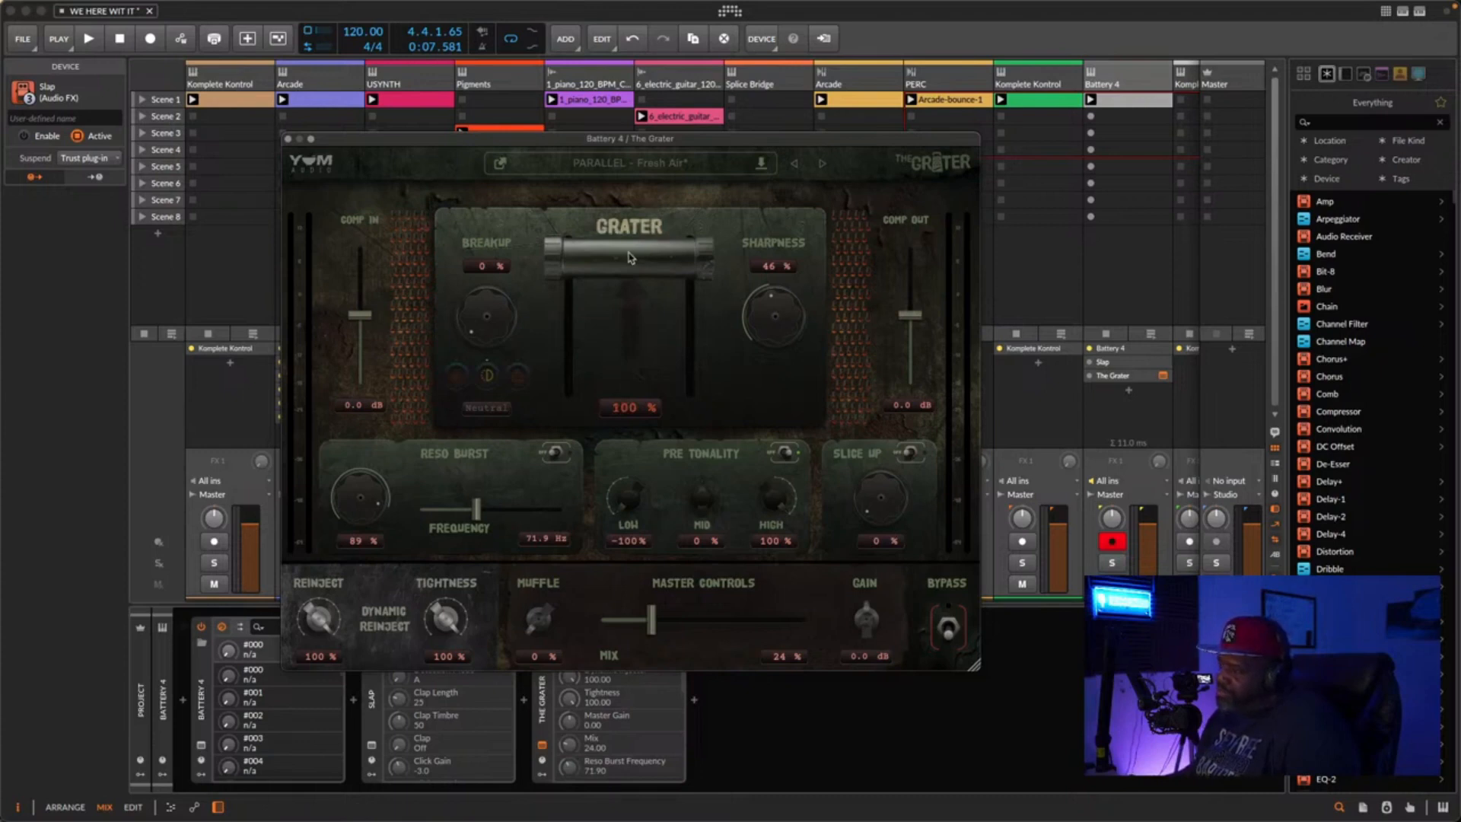
pyautogui.moveTo(629, 230); pyautogui.dragTo(586, 439)
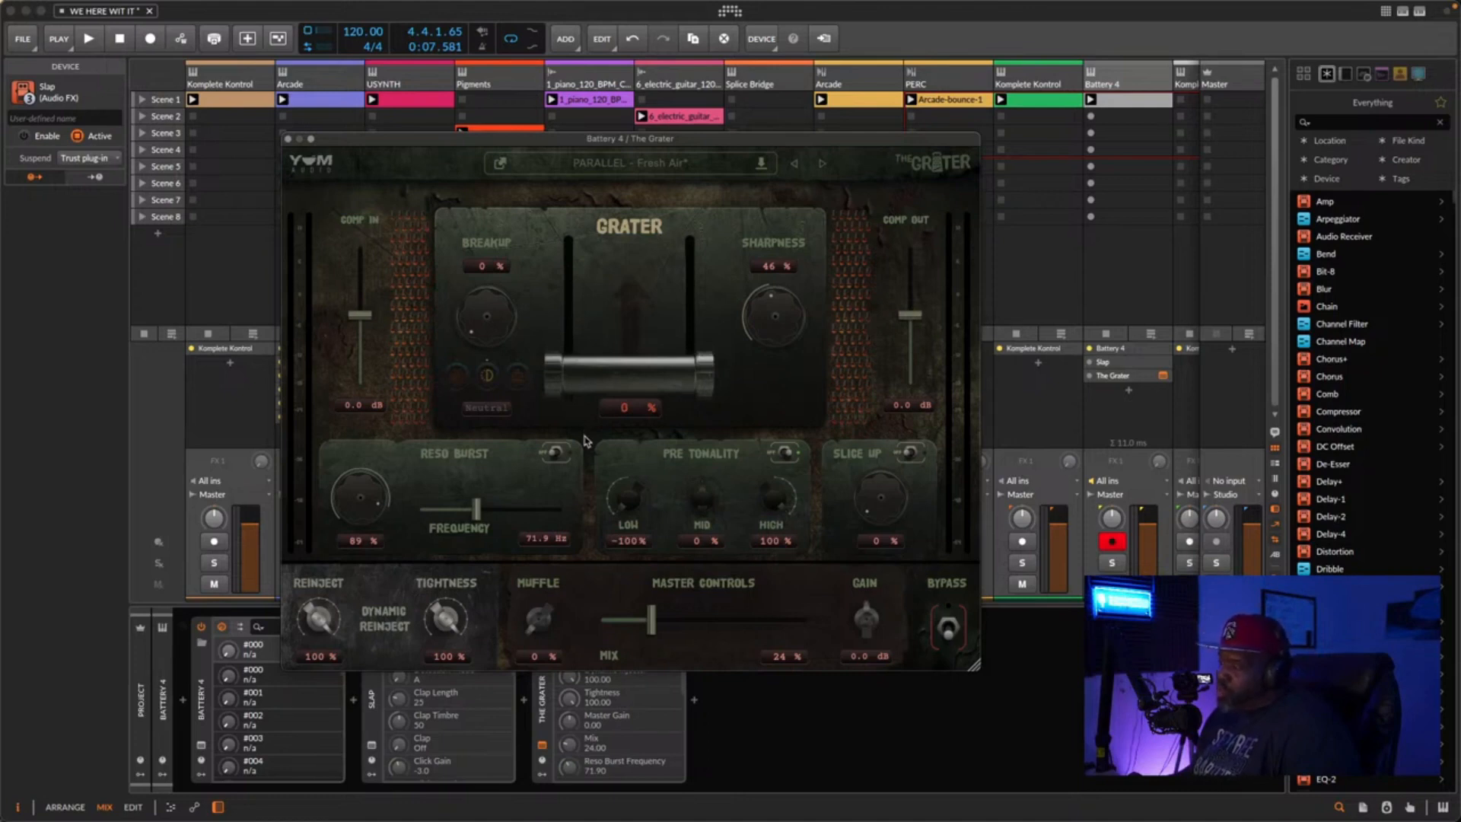
pyautogui.moveTo(585, 439); pyautogui.dragTo(561, 659)
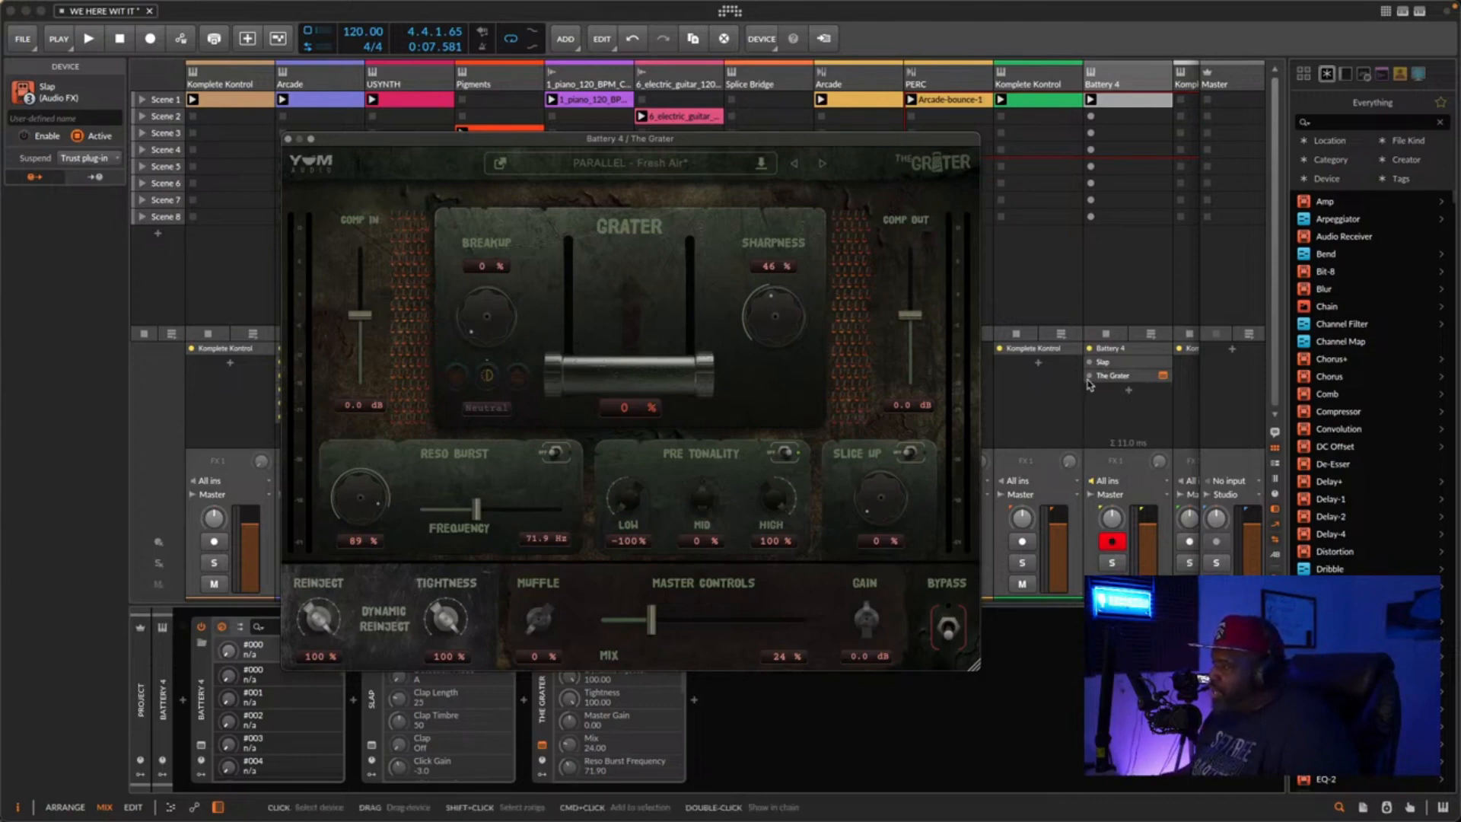
# - Enable The Grater on the Battery 4 track and reposition its plug-in window
pyautogui.click(543, 703)
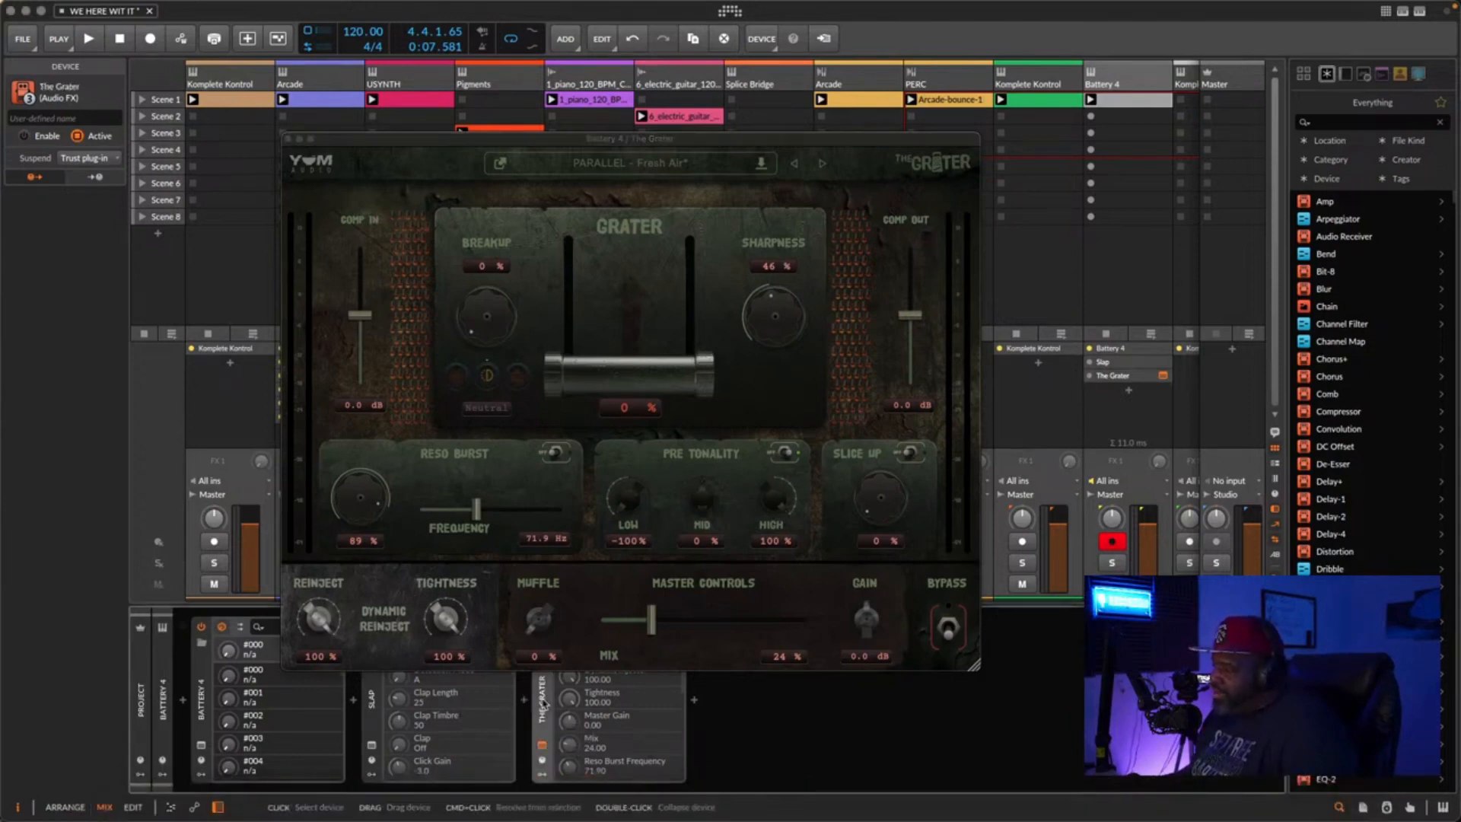
pyautogui.moveTo(673, 143); pyautogui.dragTo(647, 89)
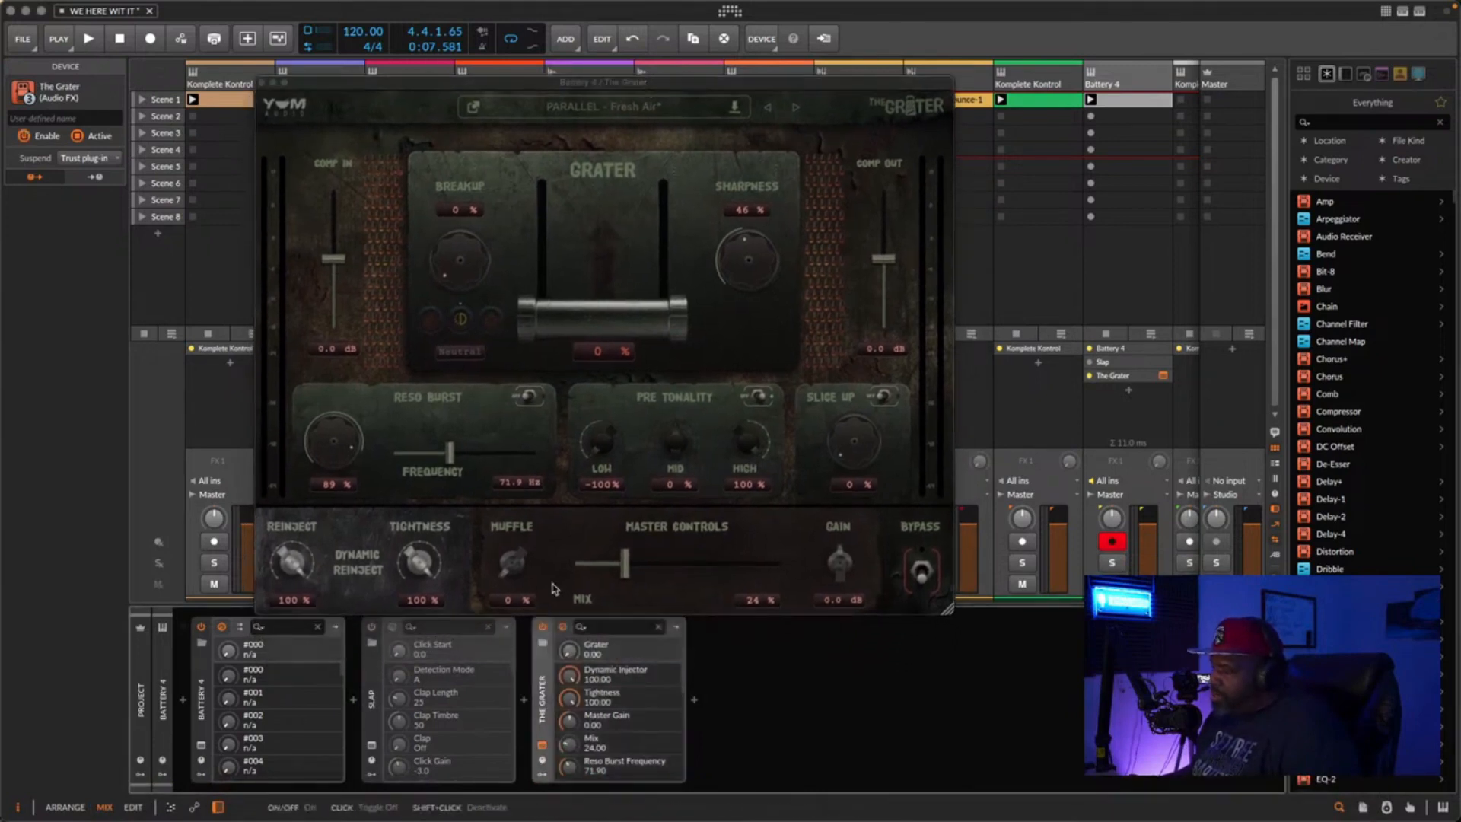
pyautogui.moveTo(543, 89); pyautogui.dragTo(530, 158)
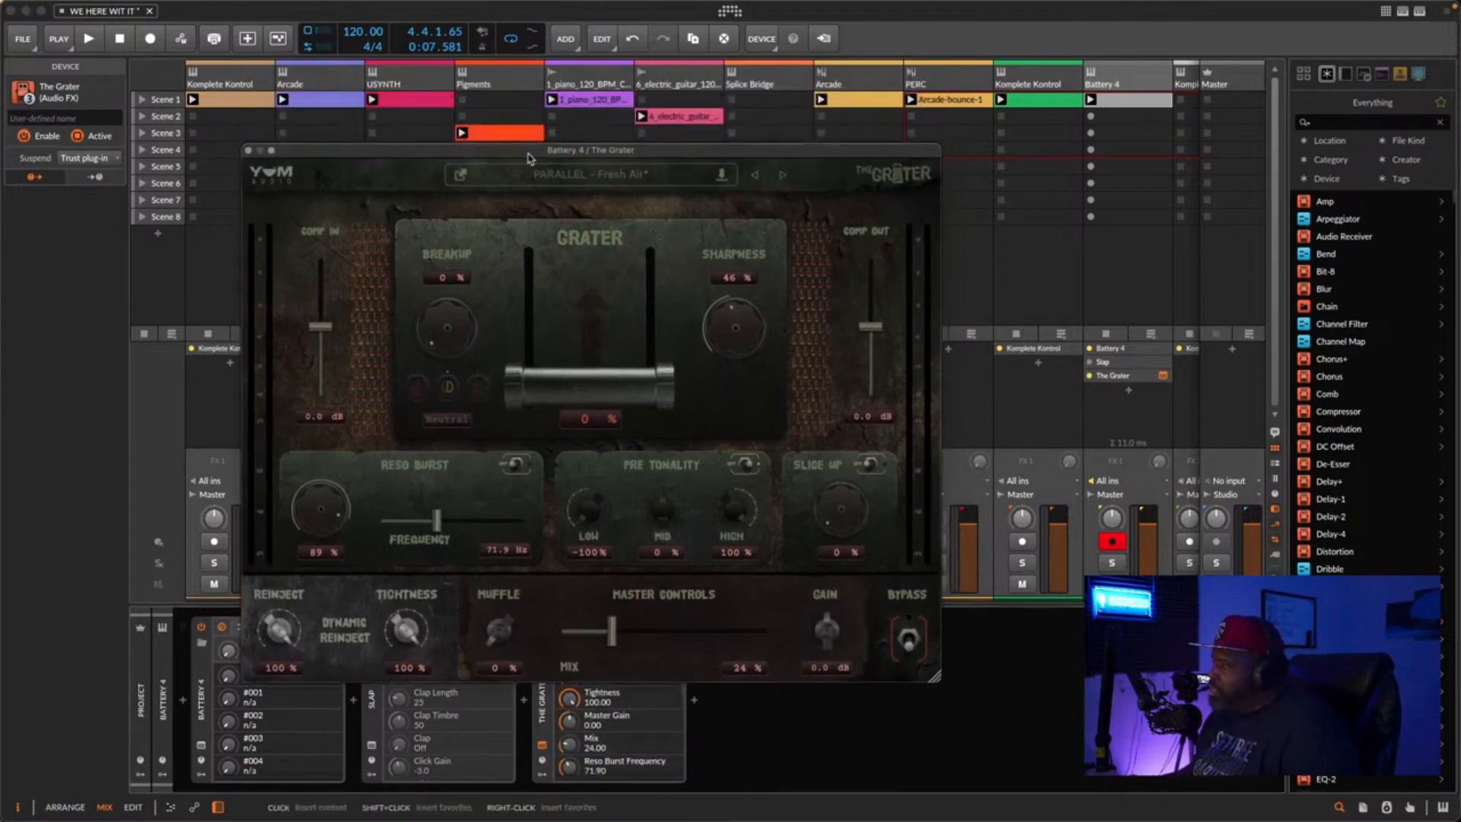
# - Solo the Battery 4 track and raise The Grater's main Grater amount to 100% during playback
pyautogui.press('space')
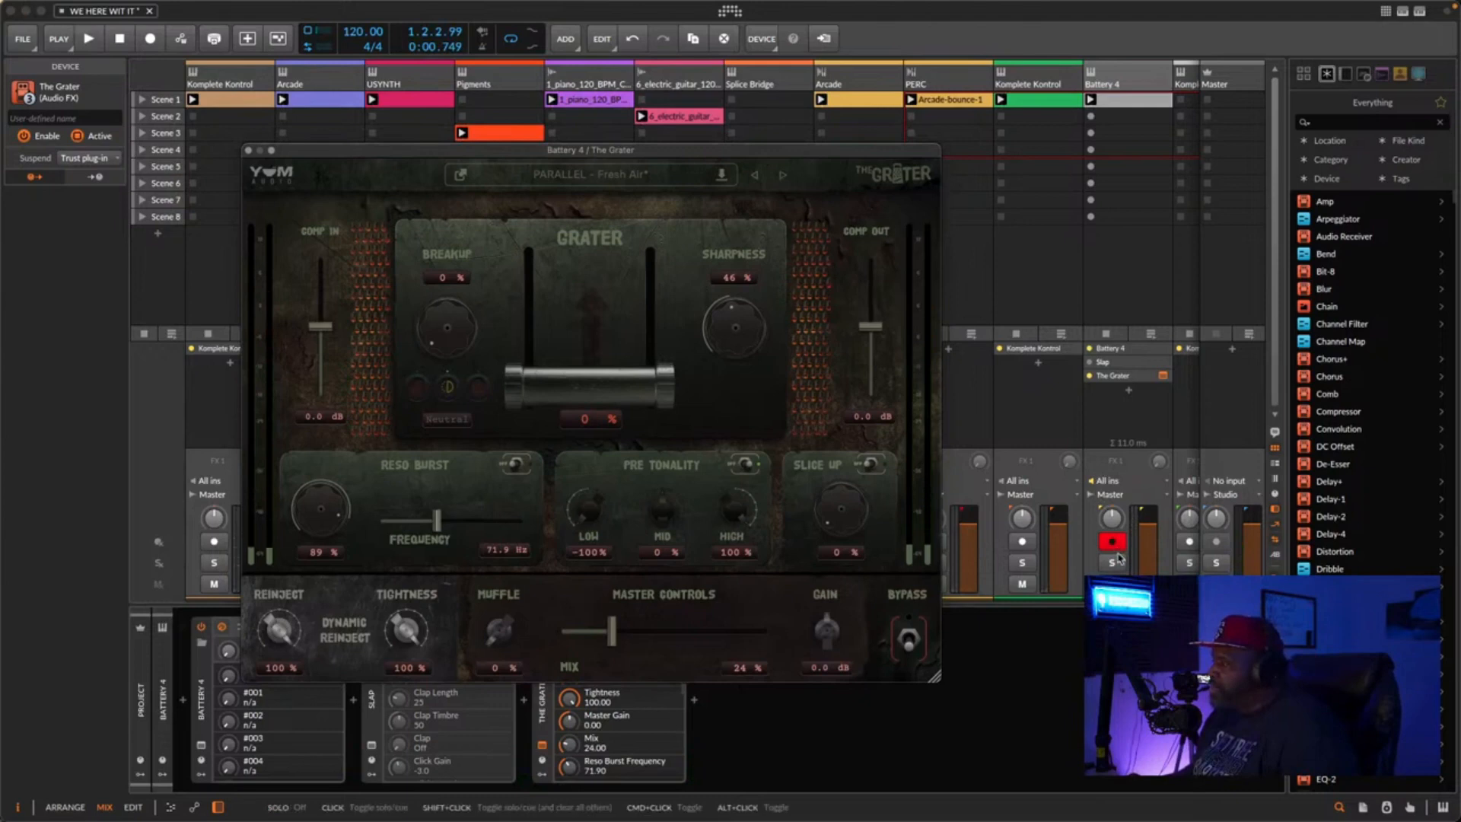
pyautogui.click(1116, 570)
pyautogui.press('space')
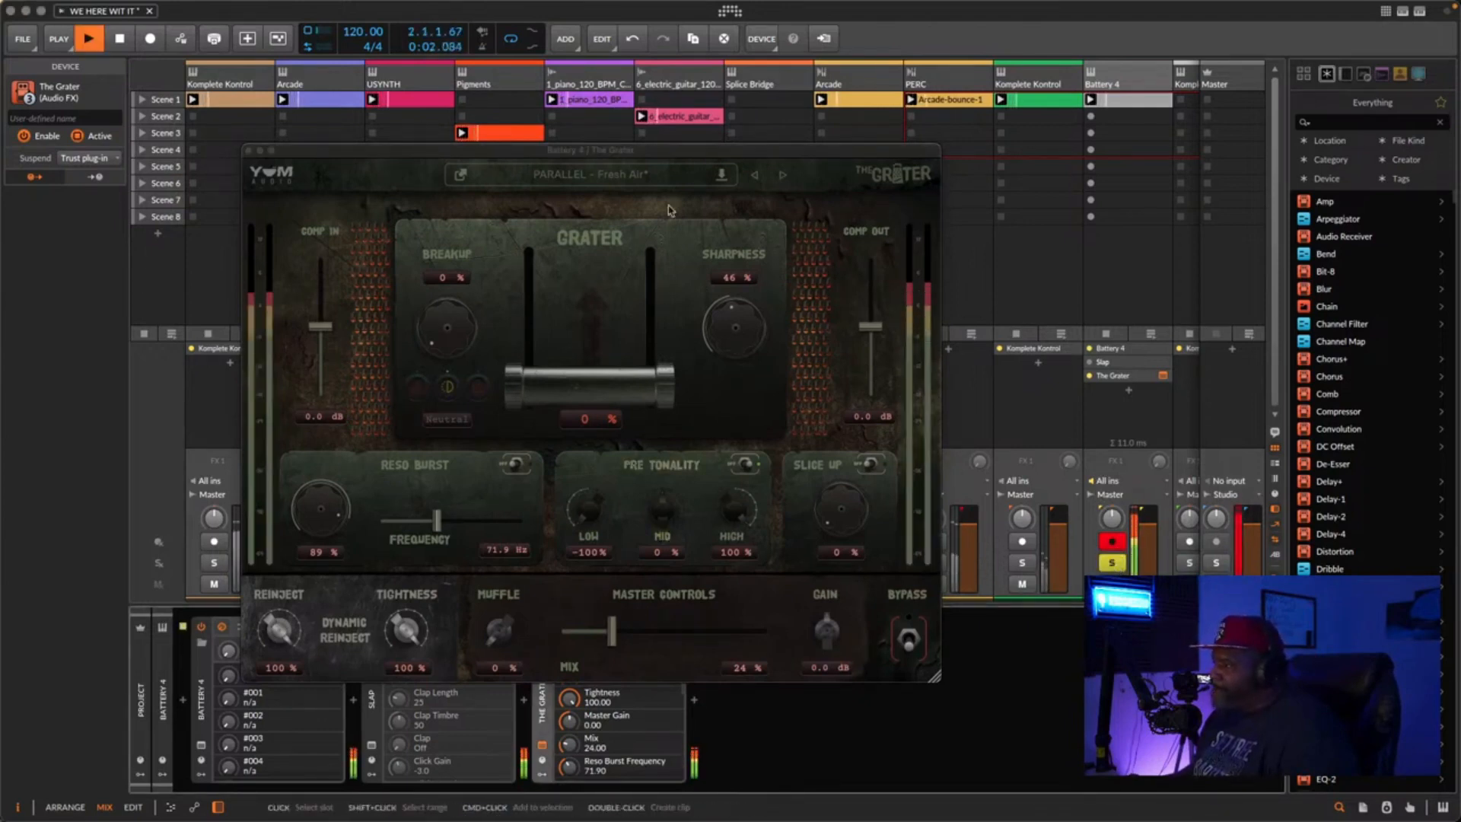
pyautogui.moveTo(599, 384); pyautogui.dragTo(607, 228)
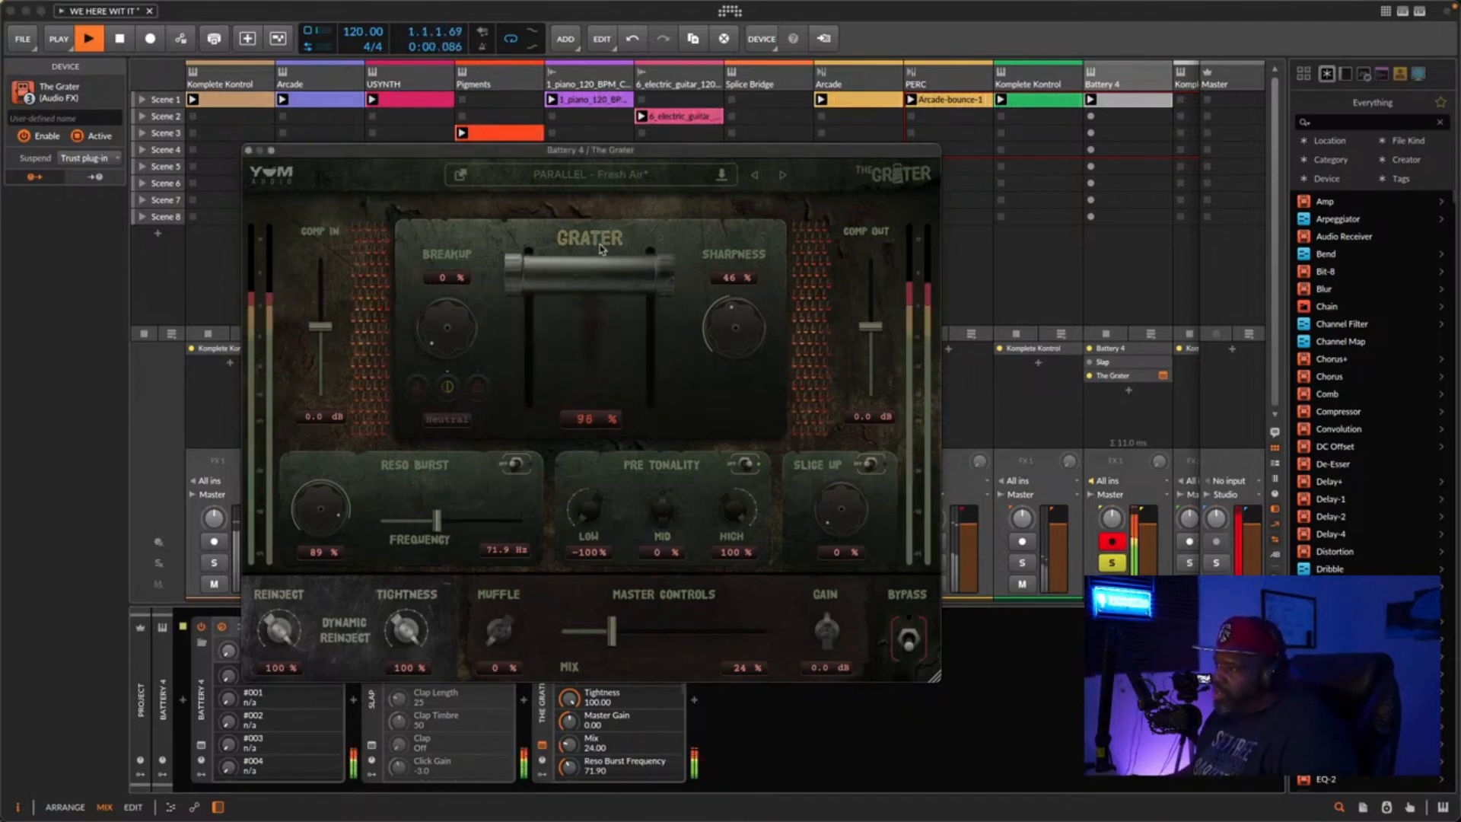
pyautogui.moveTo(595, 278); pyautogui.dragTo(592, 256)
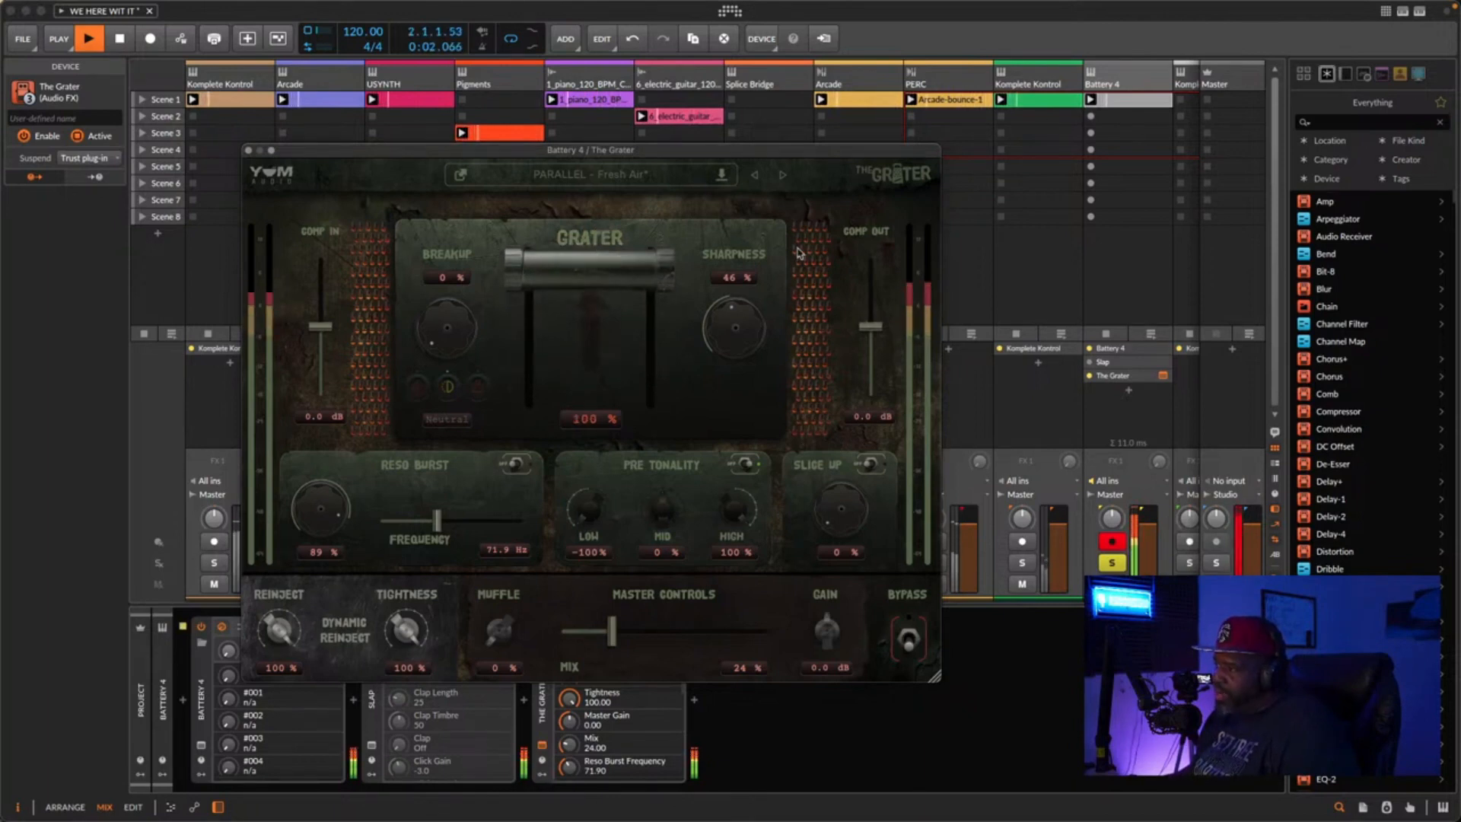
# - Try The Grater's Breakup at 69% on the soloed drums and return it to 0%
pyautogui.moveTo(445, 323); pyautogui.dragTo(442, 305)
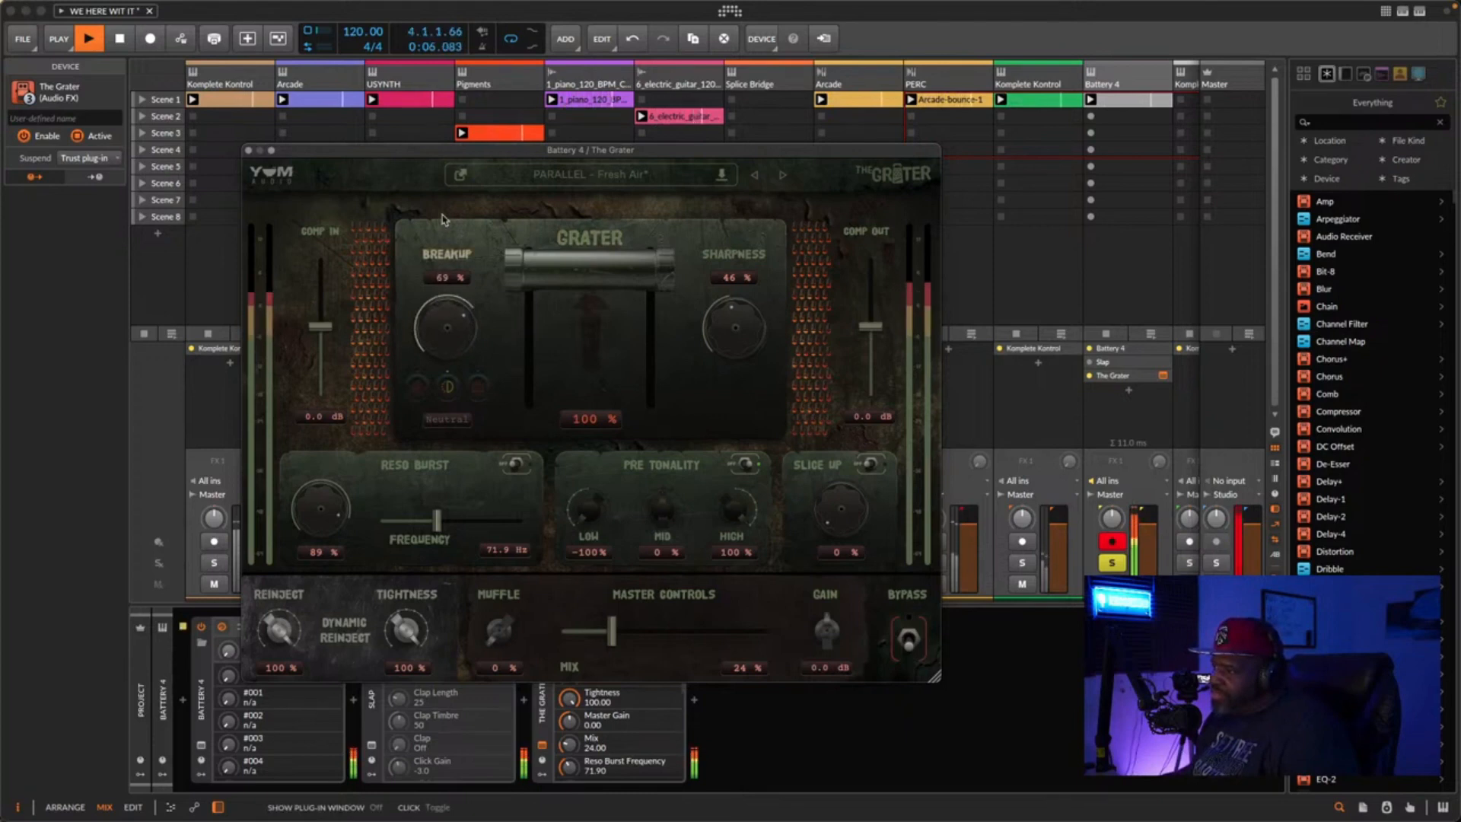
pyautogui.moveTo(444, 216); pyautogui.dragTo(446, 381)
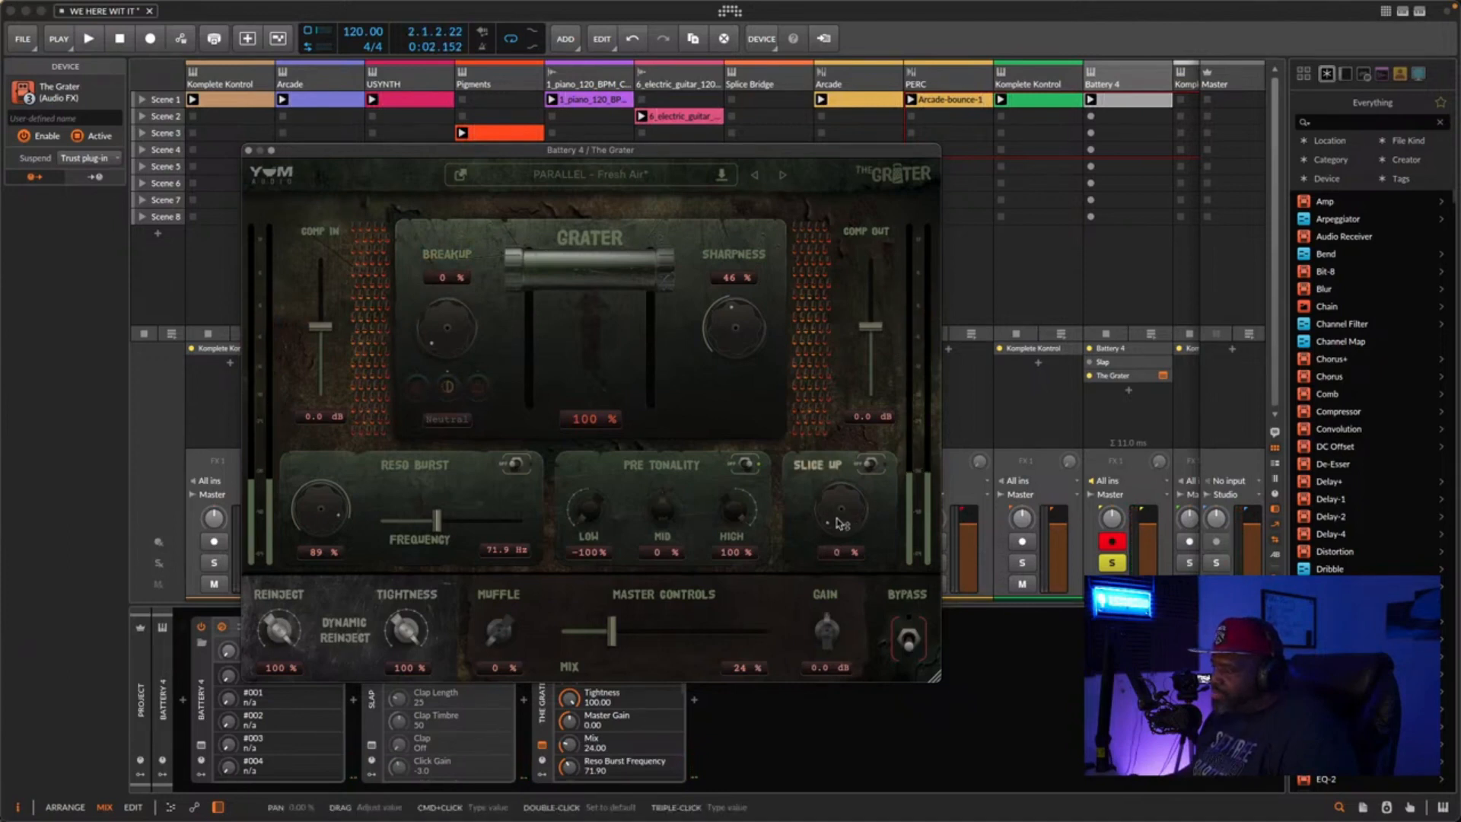
# - Set The Grater's Slice Up to 100% and Breakup to 1% while the drums play
pyautogui.press('space')
pyautogui.moveTo(843, 521); pyautogui.dragTo(843, 456)
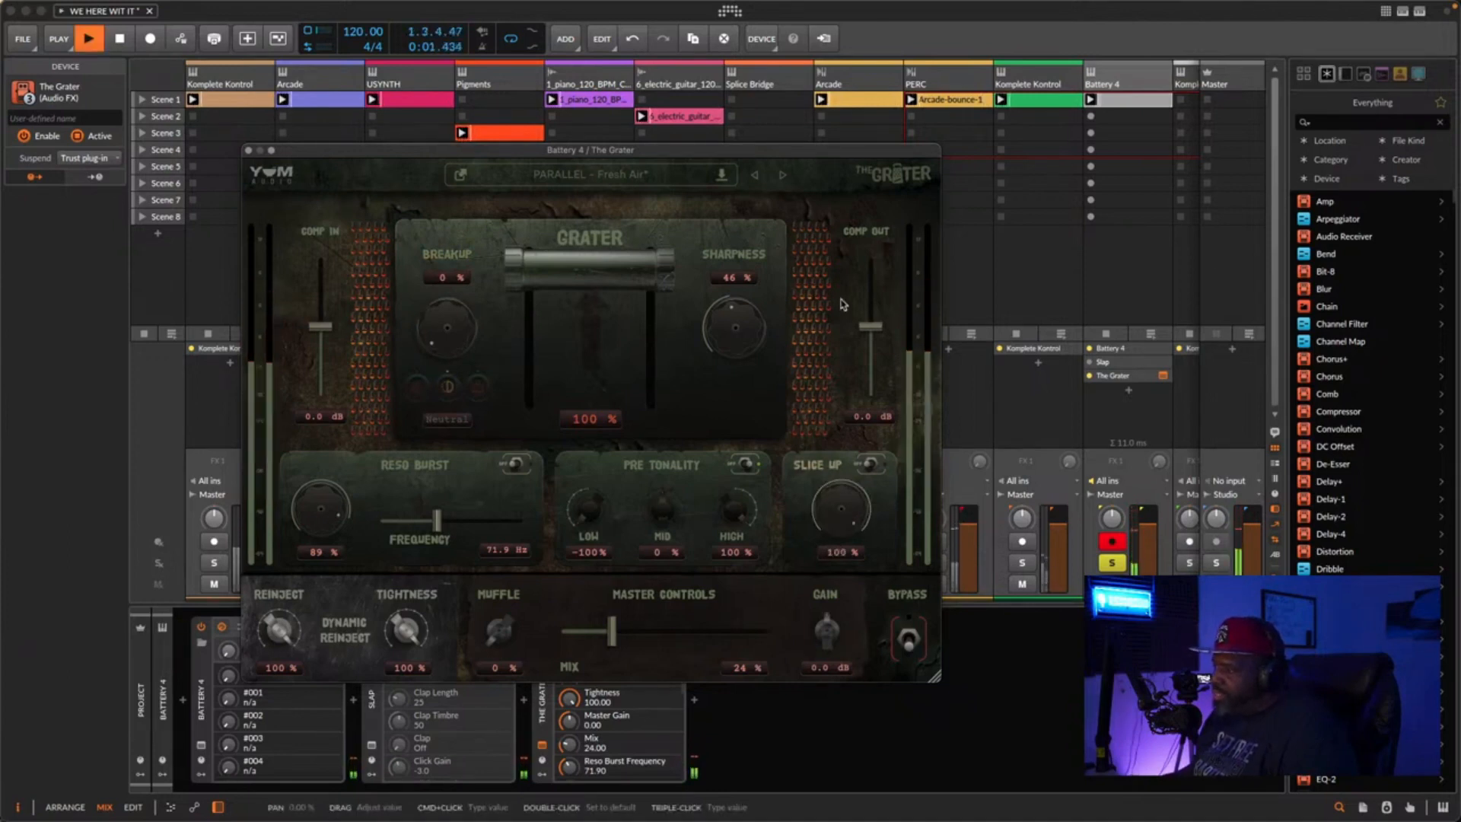
pyautogui.moveTo(449, 323)
pyautogui.mouseDown()
pyautogui.moveTo(448, 172)
pyautogui.moveTo(448, 318)
pyautogui.mouseUp()
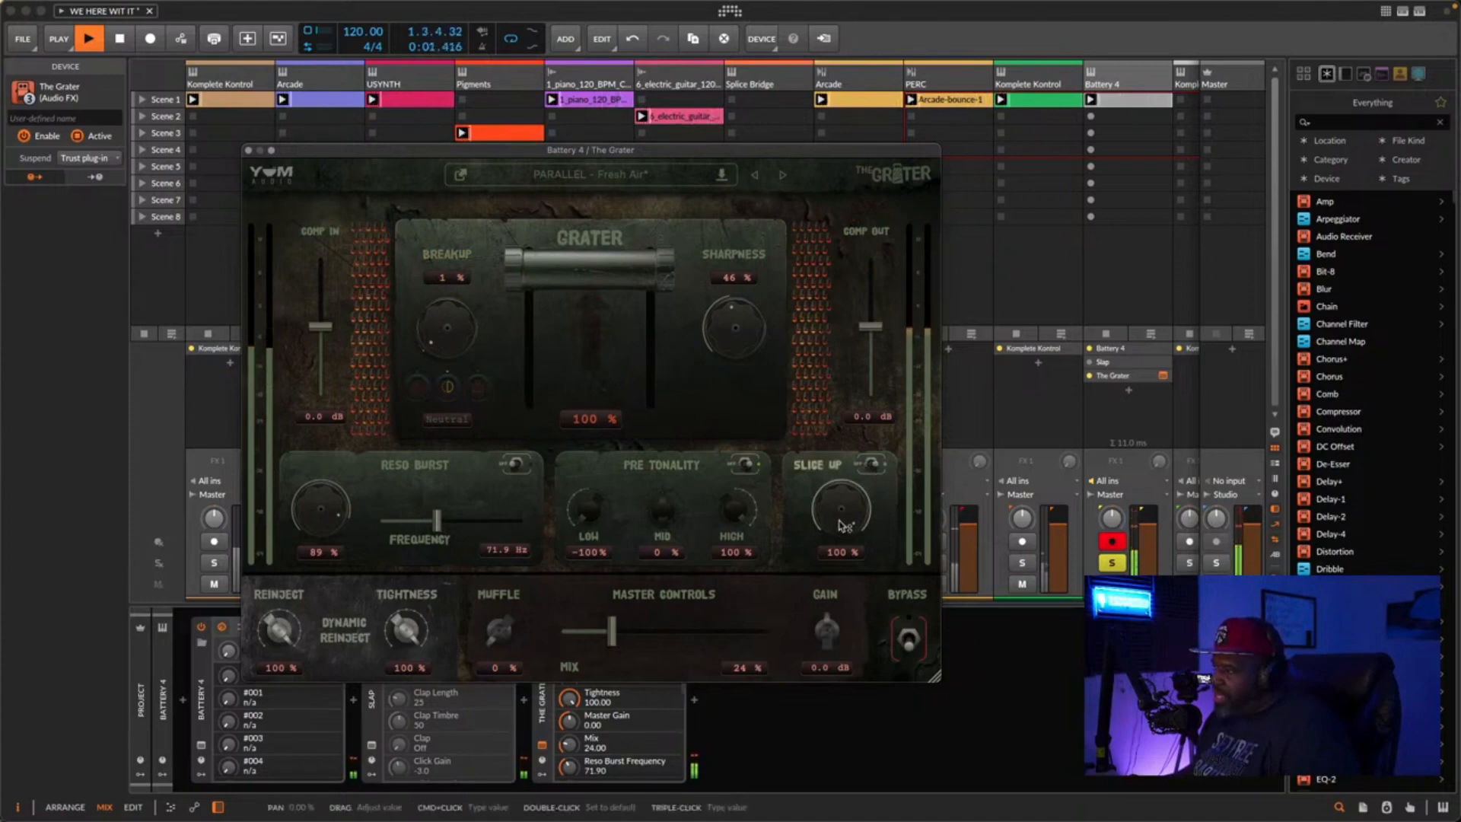
# - Set The Grater's Slice Up to 35% and Pre Tonality Low to -1%, comparing the drums bypassed and active
pyautogui.moveTo(840, 518); pyautogui.dragTo(829, 660)
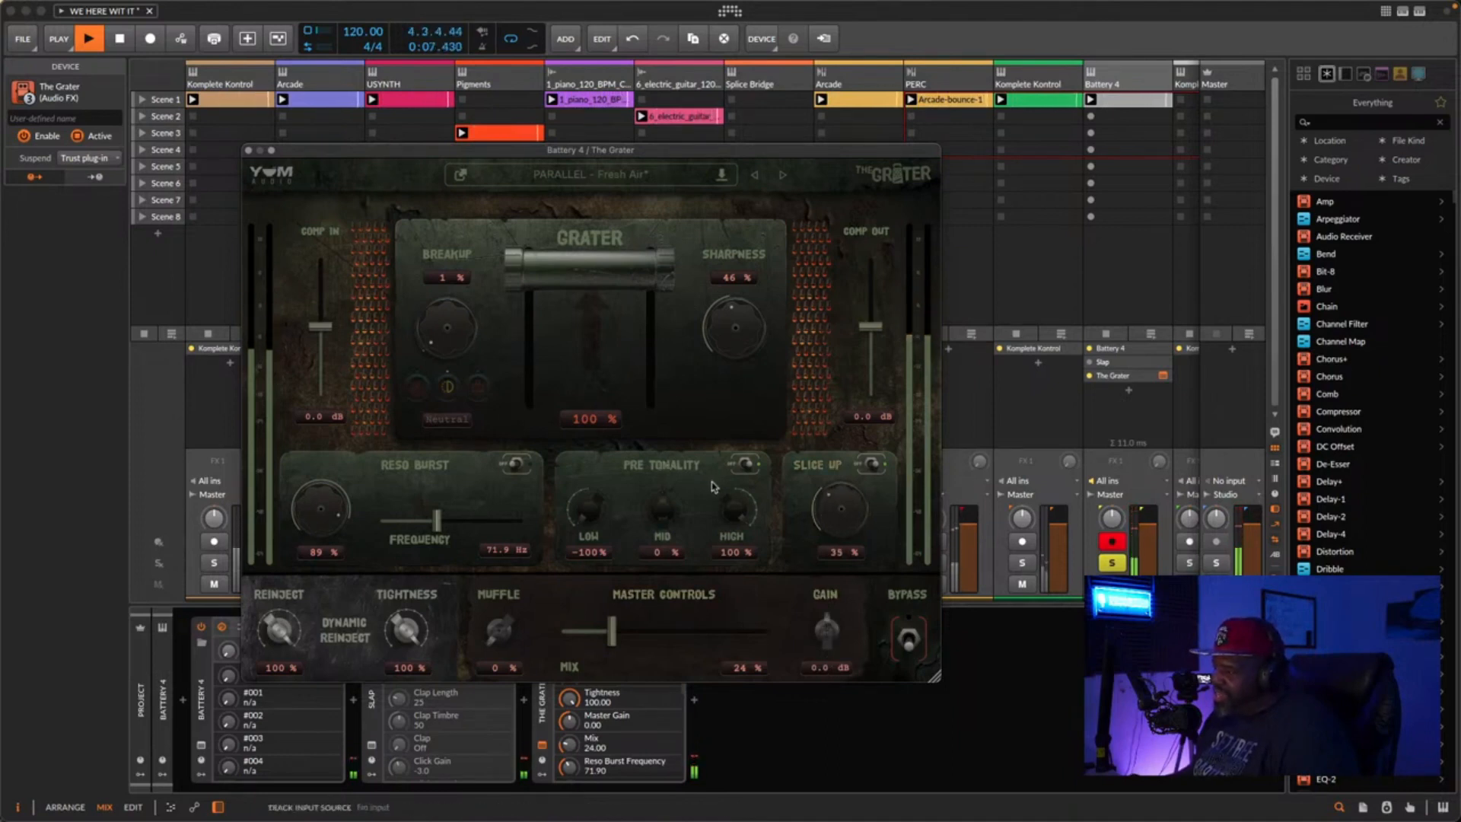
pyautogui.moveTo(592, 511); pyautogui.dragTo(595, 418)
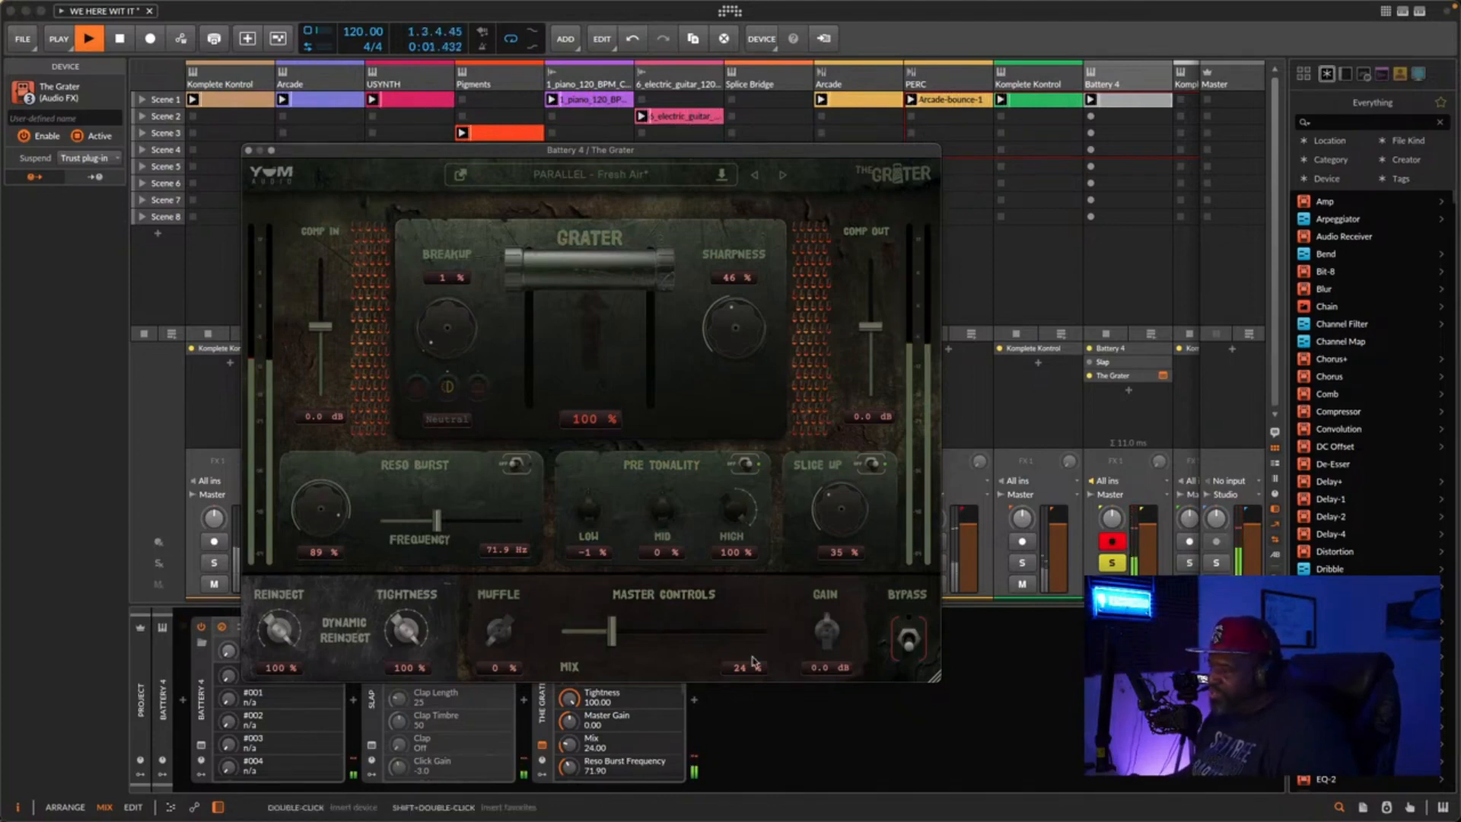
pyautogui.click(913, 633)
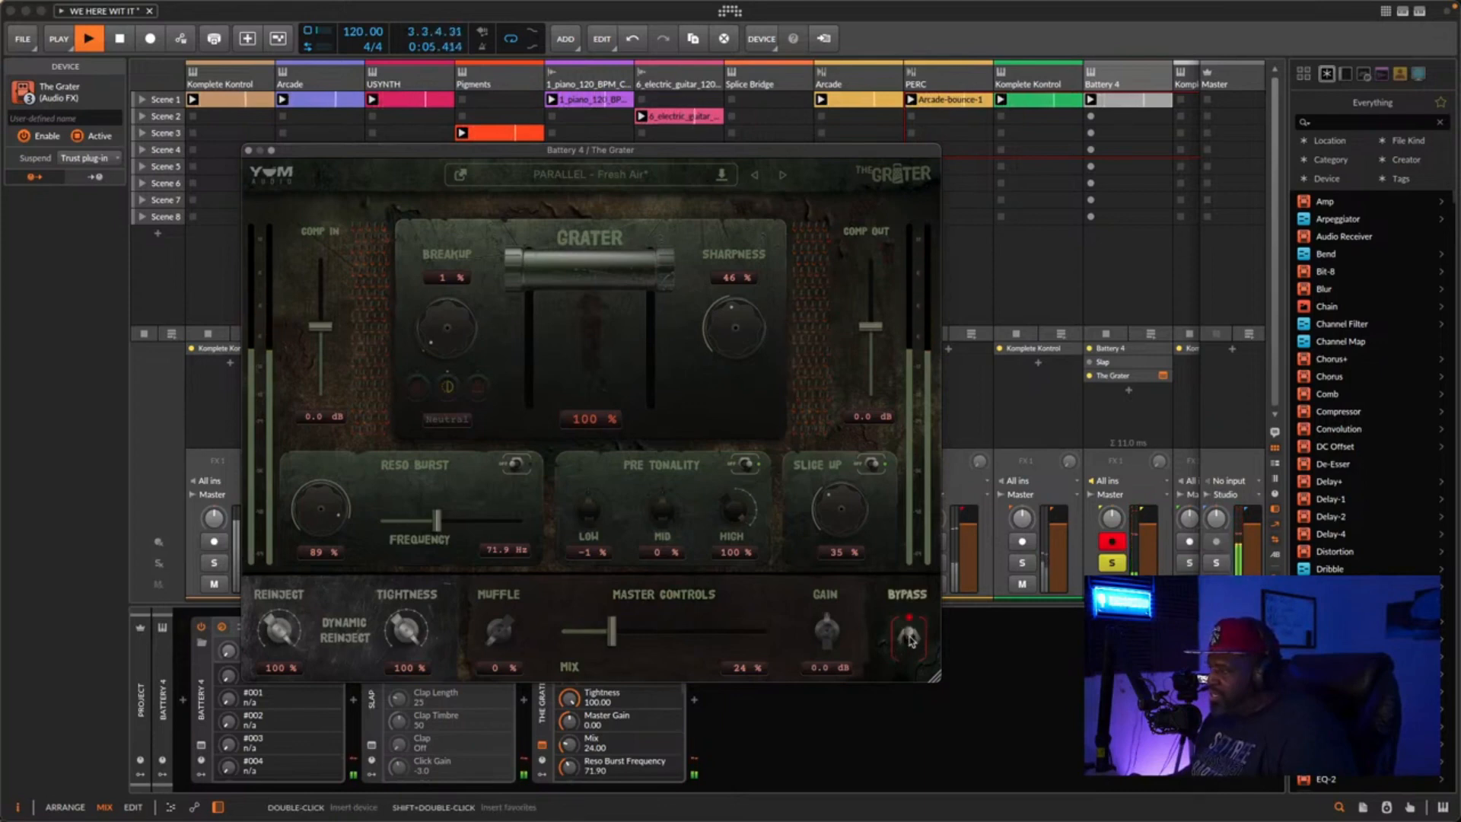
pyautogui.click(910, 639)
# - Set The Grater's Reinject to 52%, Breakup to 92% and Sharpness to 96% during playback, ending with playback stopped
pyautogui.moveTo(283, 629); pyautogui.dragTo(278, 734)
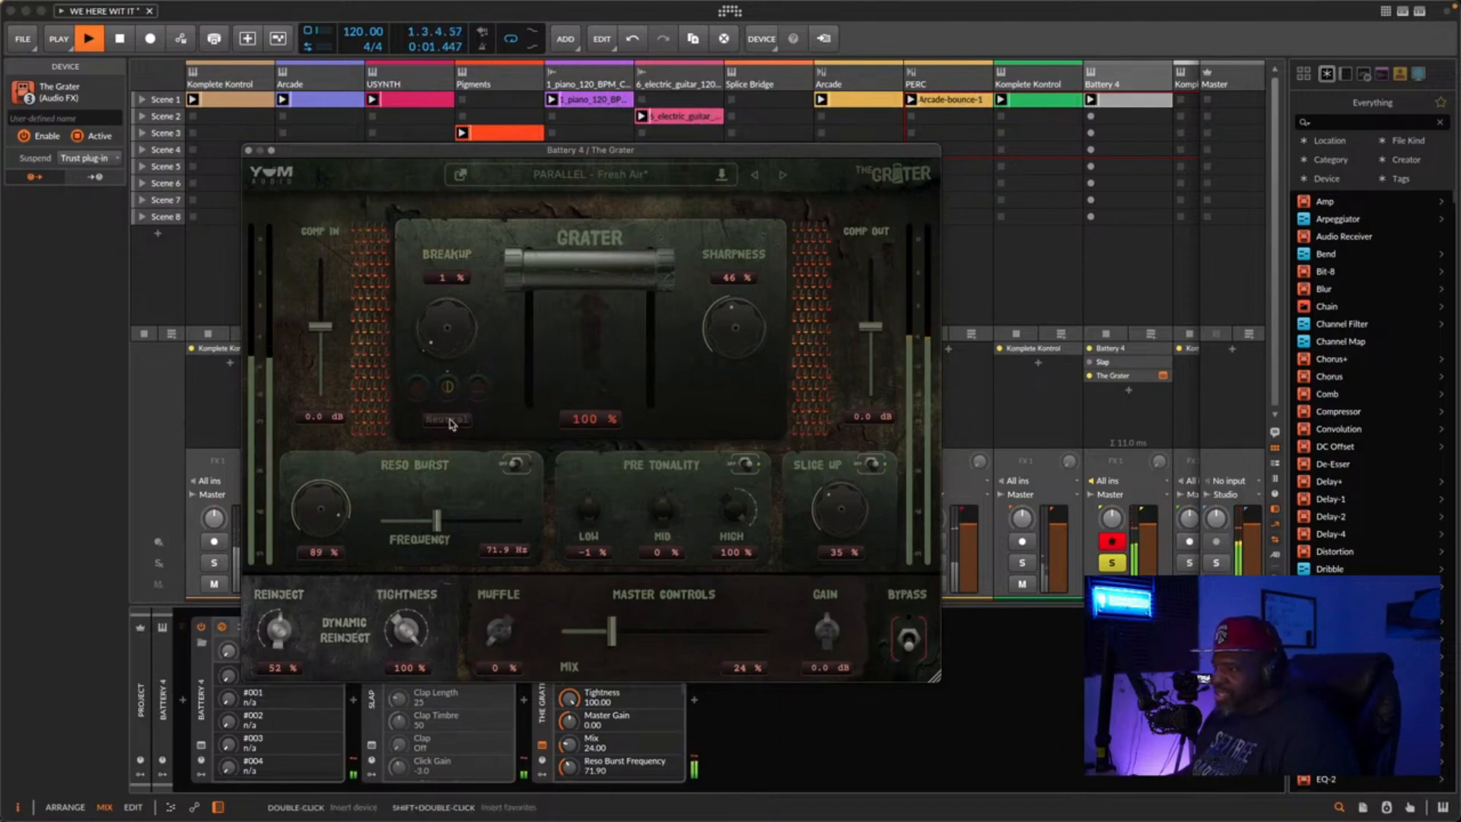
pyautogui.moveTo(454, 348); pyautogui.dragTo(449, 287)
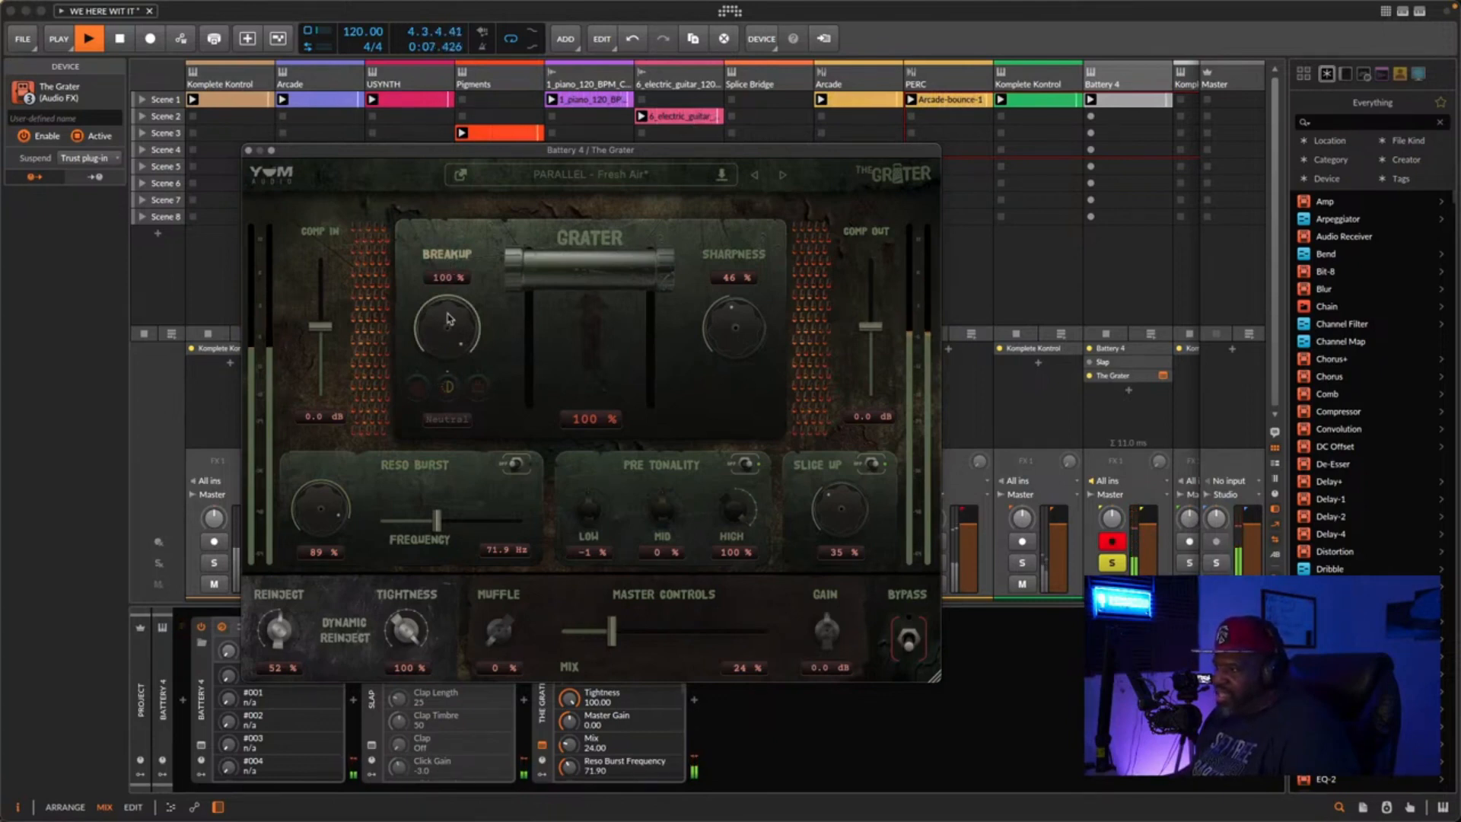
pyautogui.moveTo(449, 323)
pyautogui.mouseDown()
pyautogui.moveTo(449, 384)
pyautogui.moveTo(449, 334)
pyautogui.mouseUp()
pyautogui.moveTo(733, 327); pyautogui.dragTo(742, 253)
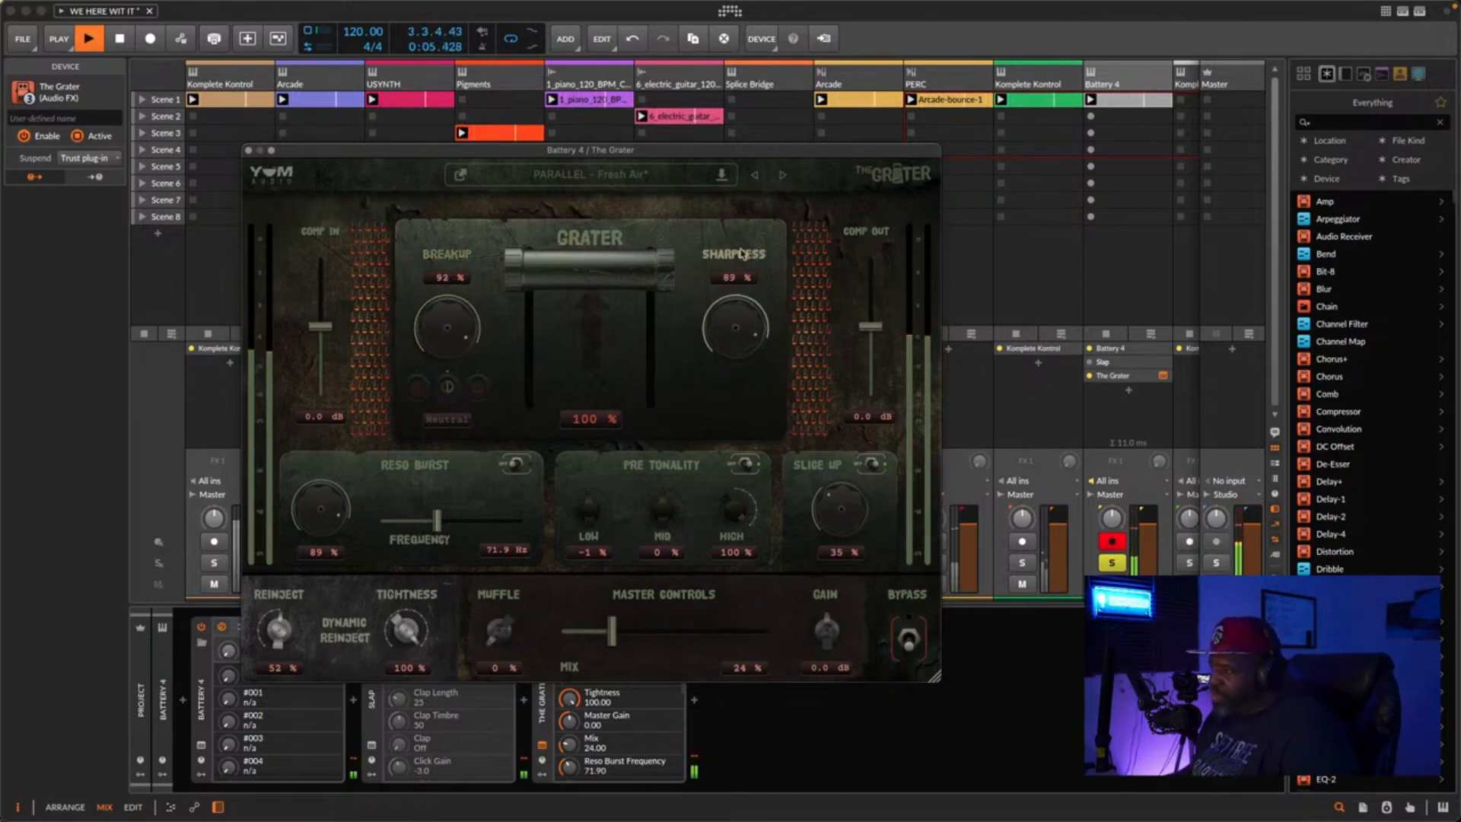
pyautogui.moveTo(592, 268)
pyautogui.mouseDown()
pyautogui.moveTo(602, 376)
pyautogui.moveTo(613, 251)
pyautogui.mouseUp()
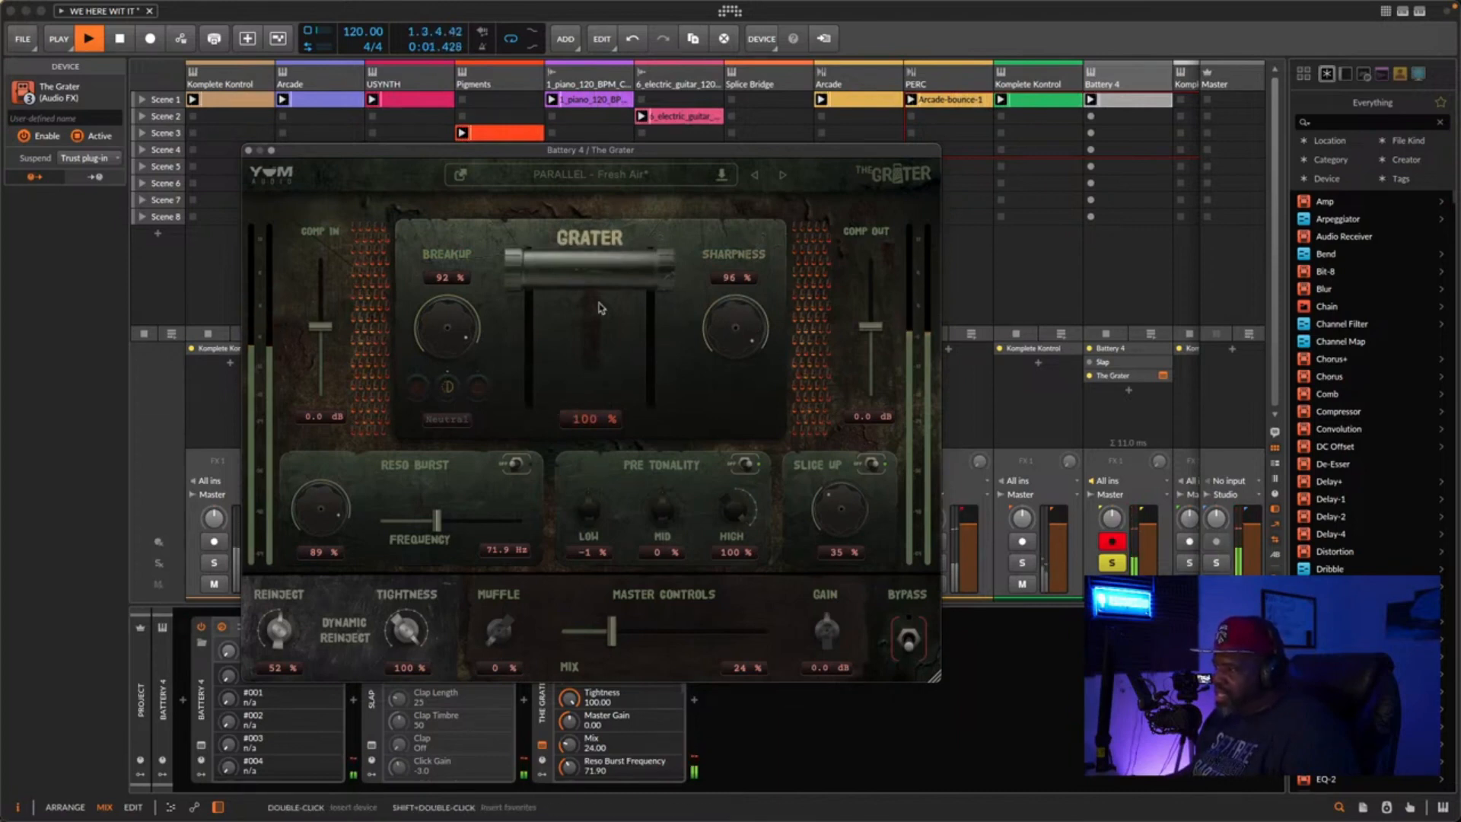
pyautogui.press('space')
# - Load the "CHARACTER - Radio Cruncher" preset and audition it on the drums with the Grater amount raised to 100%
pyautogui.click(620, 184)
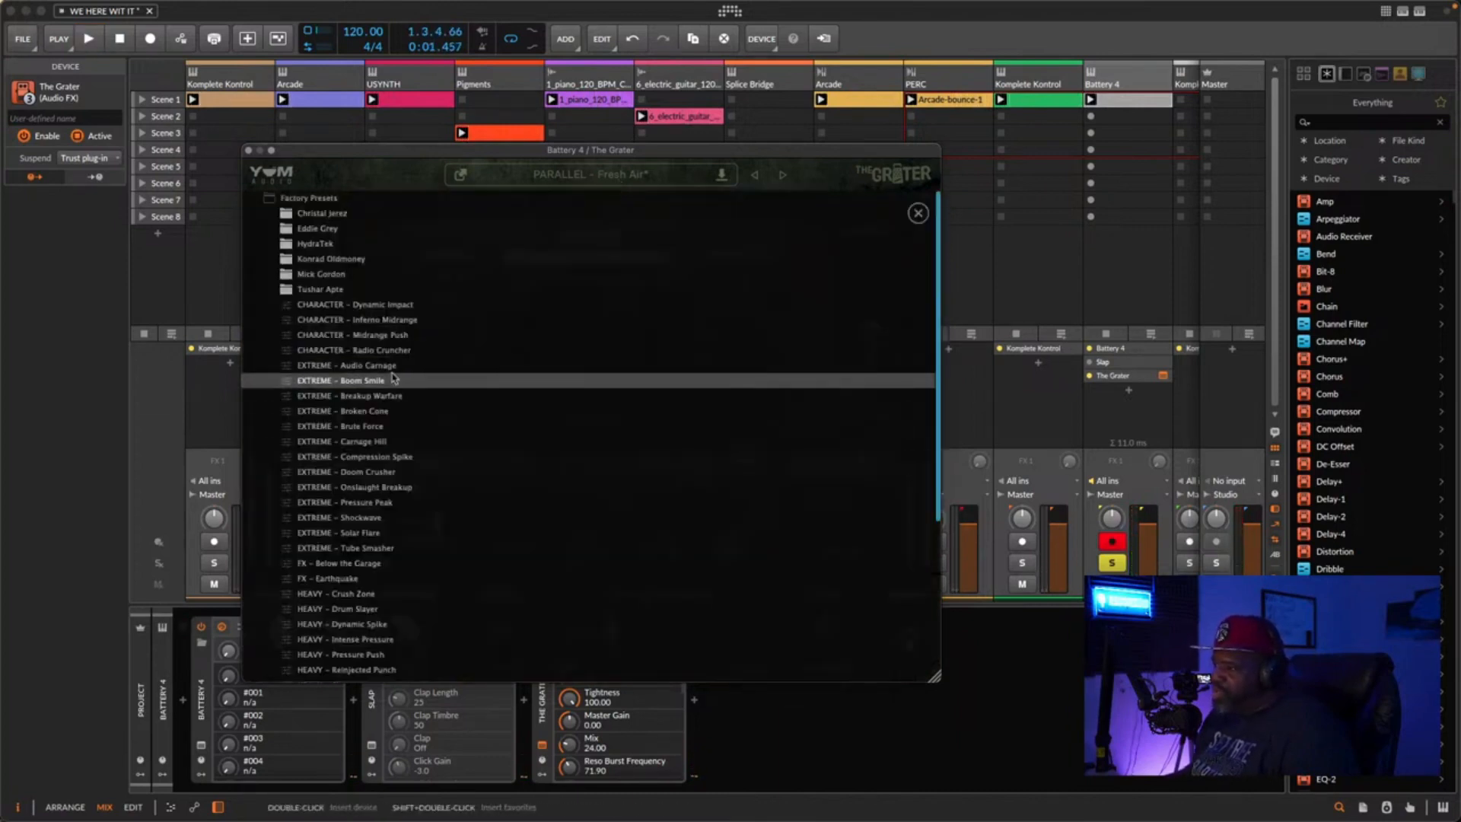
pyautogui.click(380, 350)
pyautogui.press('space')
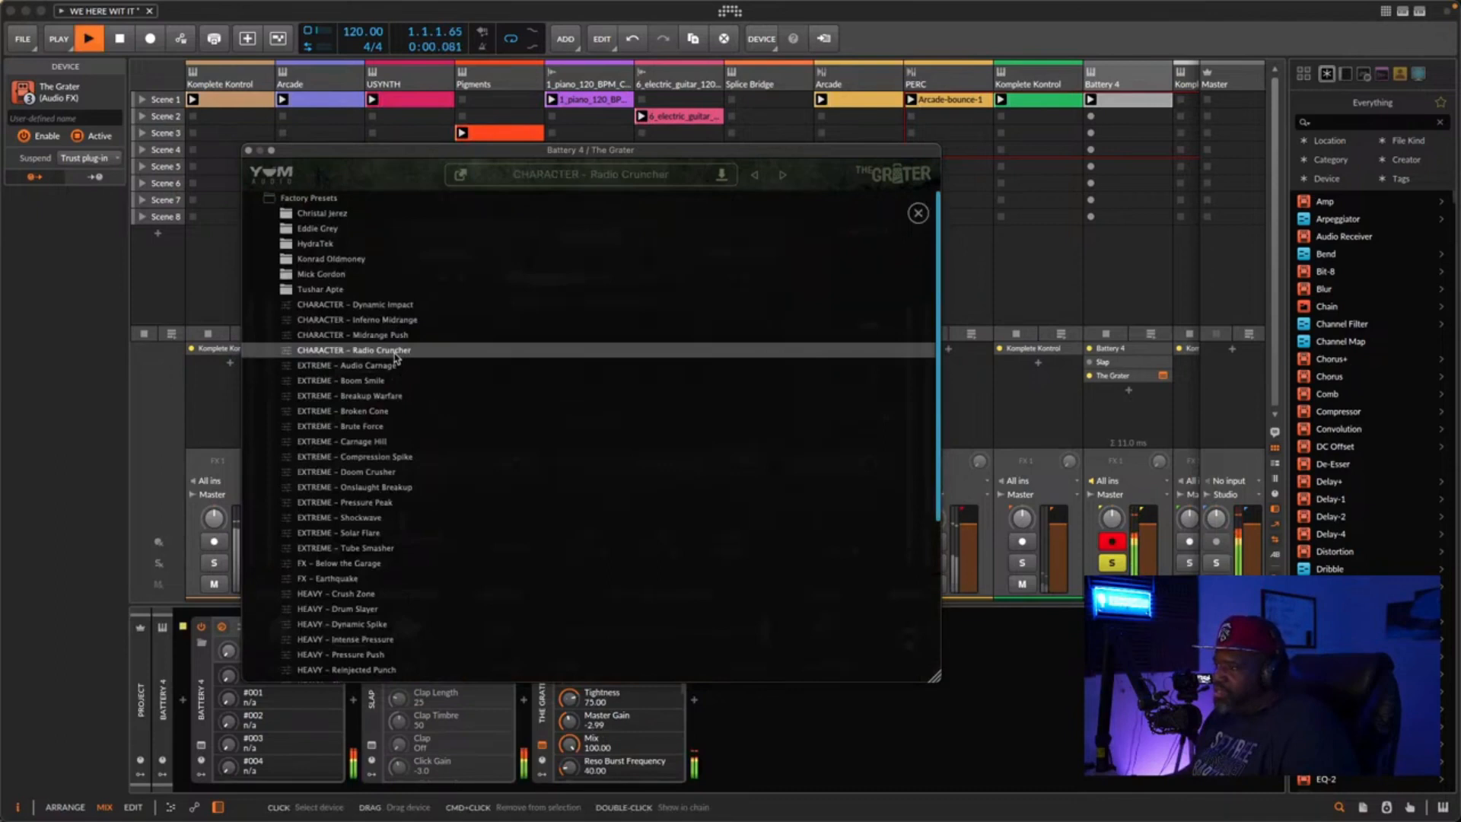
pyautogui.click(918, 213)
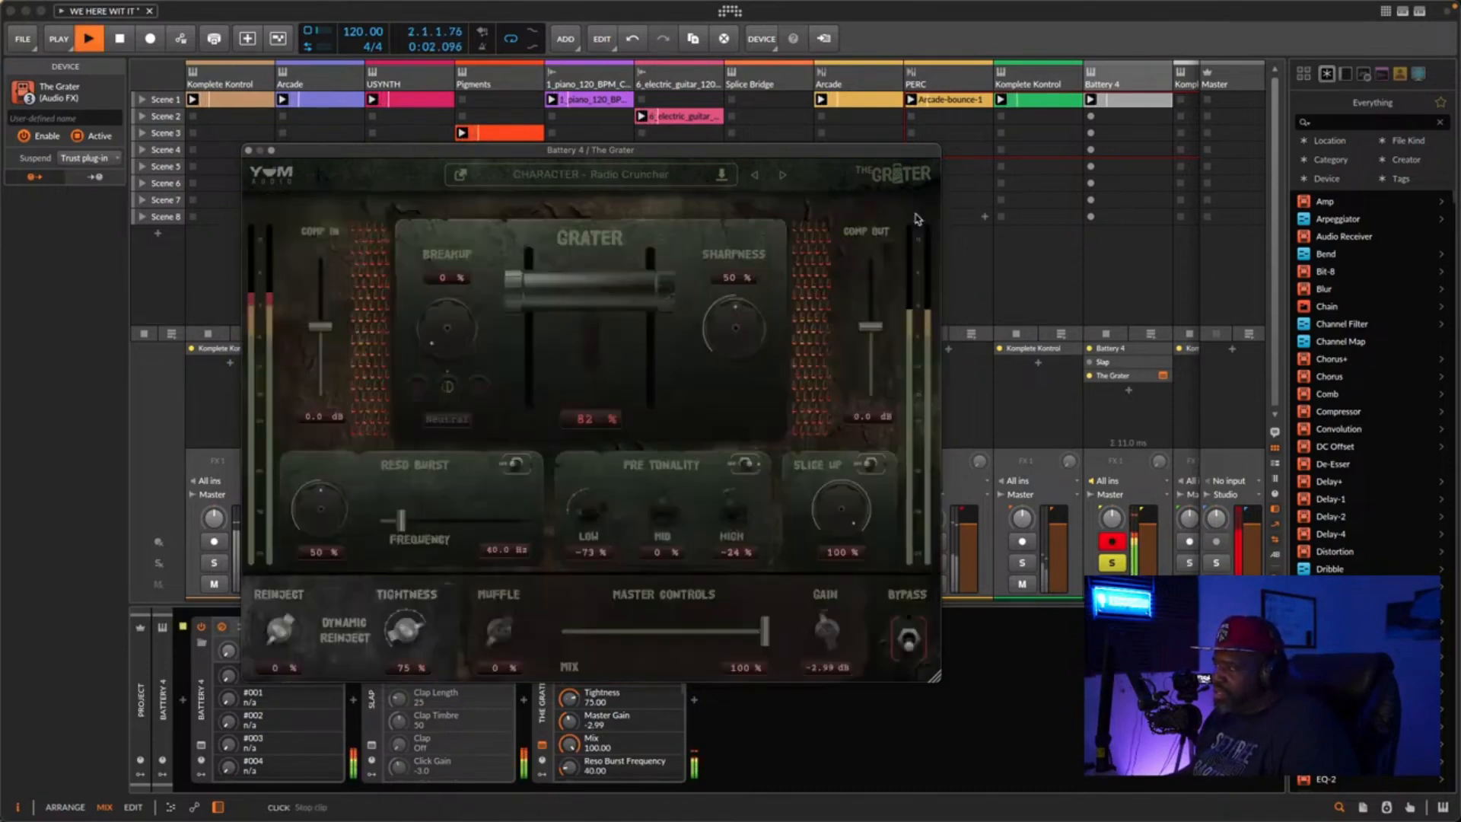
pyautogui.moveTo(565, 312); pyautogui.dragTo(574, 229)
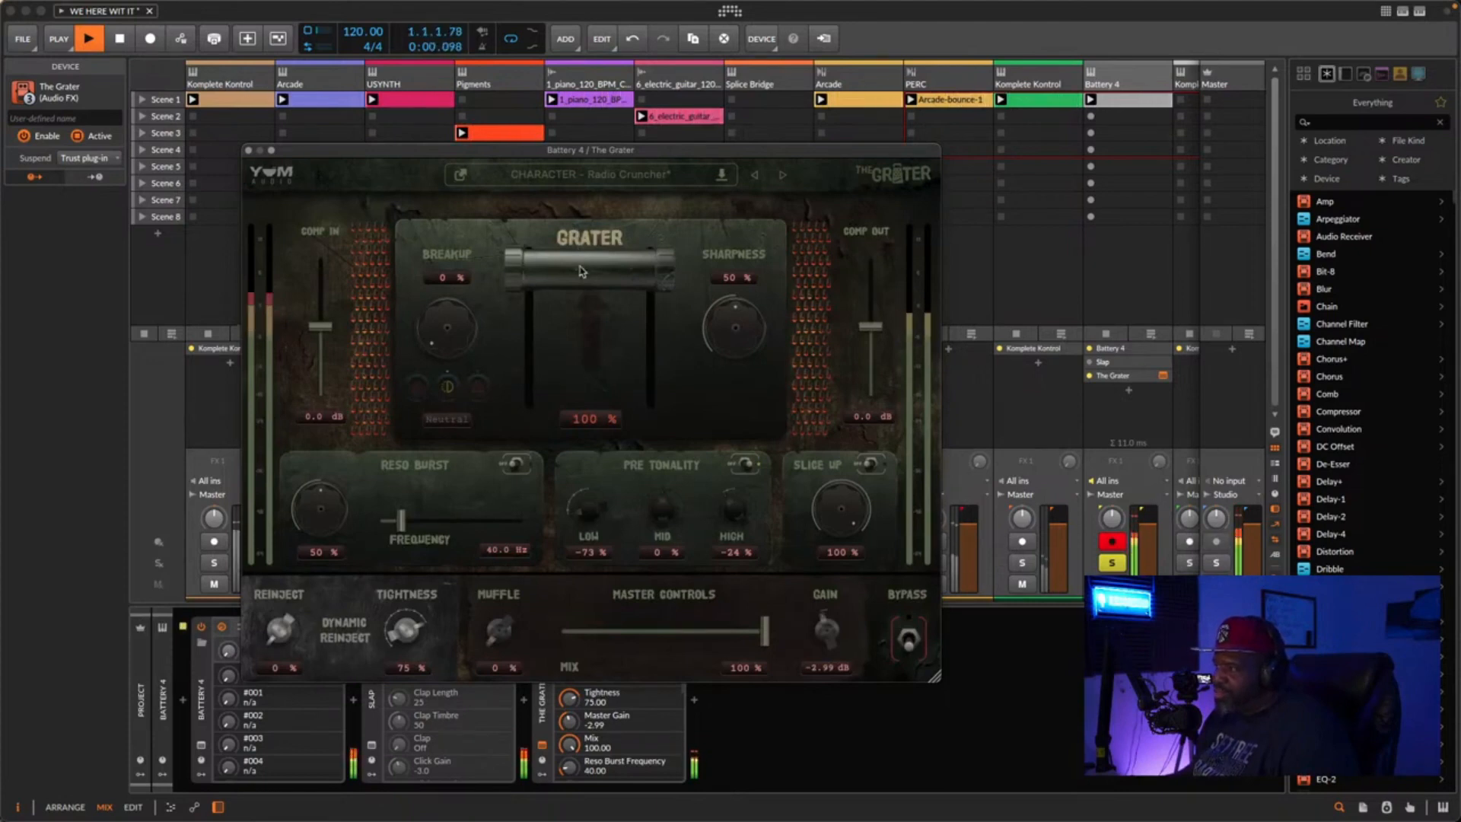
pyautogui.moveTo(580, 272); pyautogui.dragTo(584, 228)
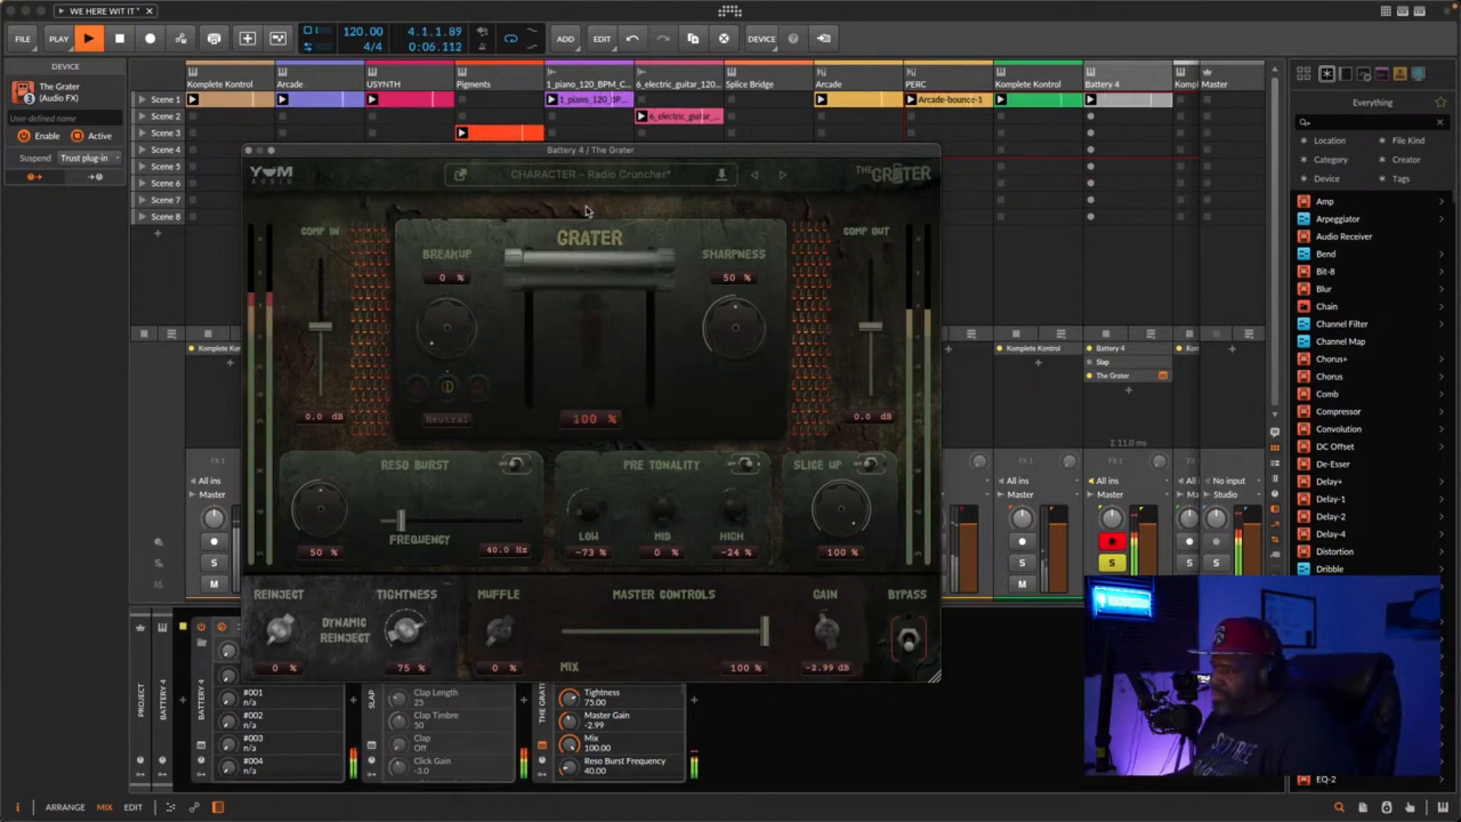
pyautogui.press('space')
# - Load the "EXTREME - Onslaught Breakup" preset and try the Neutral breakup mode while the drums play
pyautogui.click(590, 174)
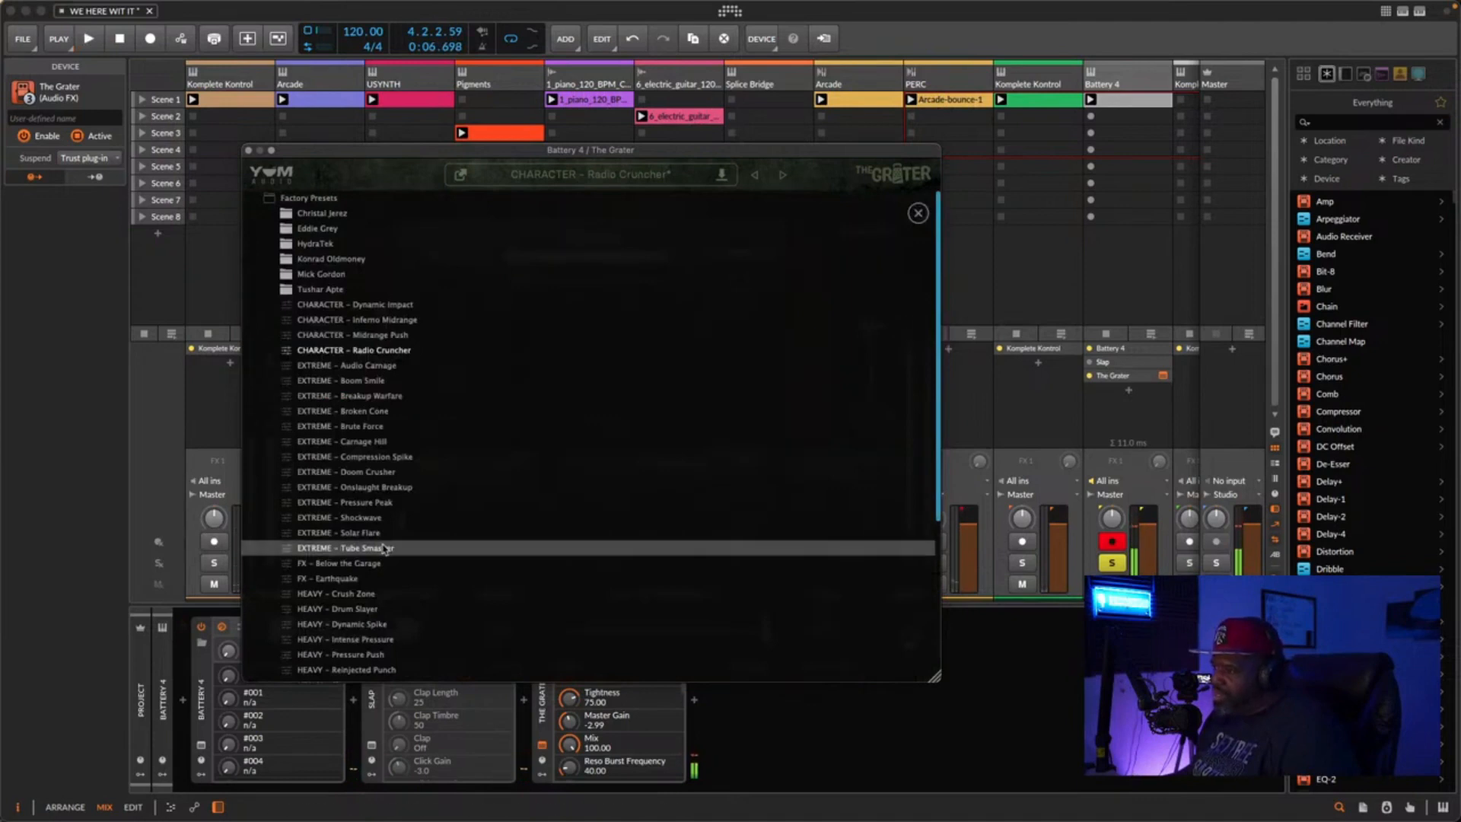
pyautogui.click(426, 487)
pyautogui.press('space')
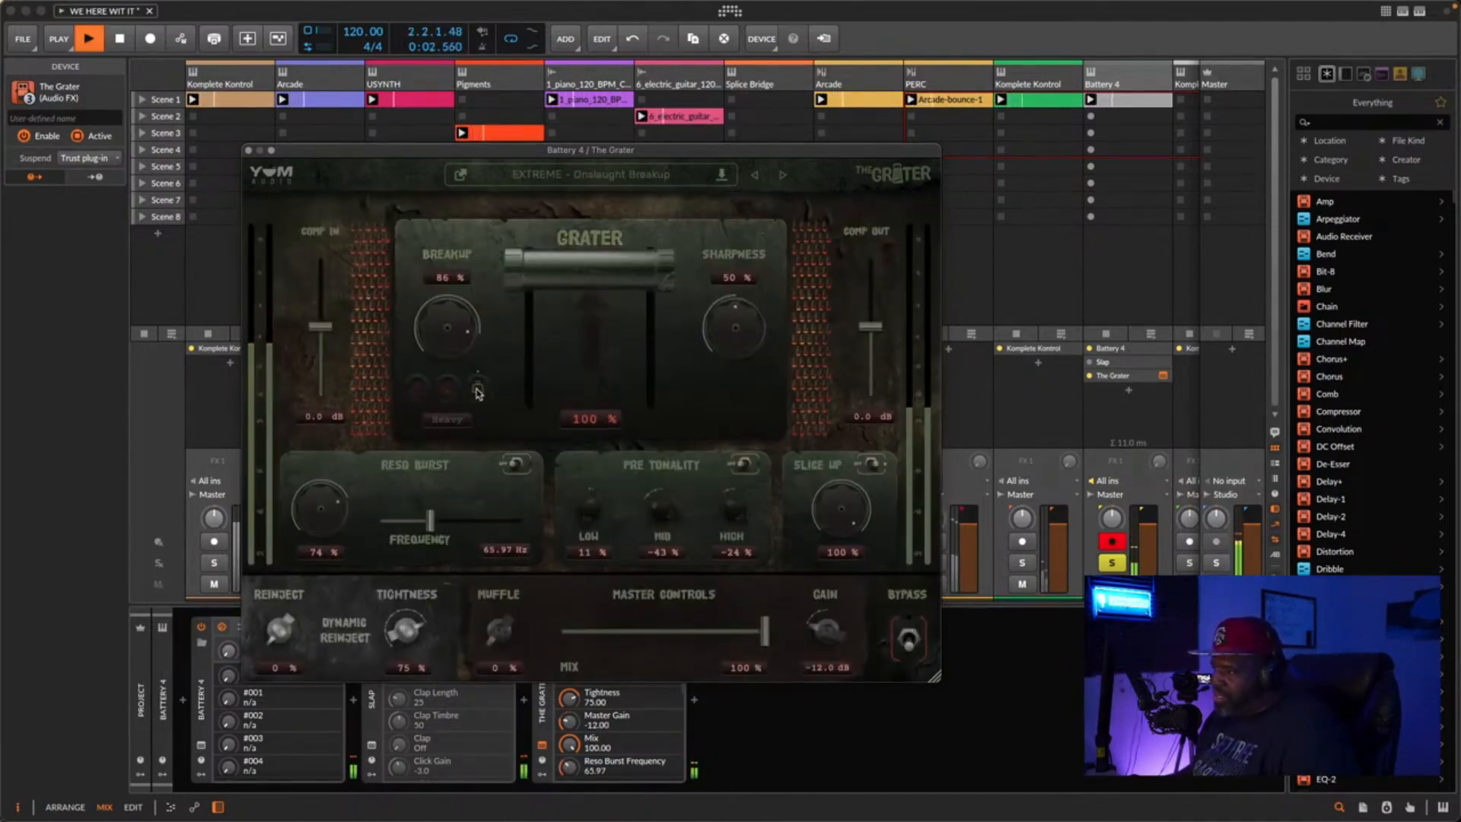
pyautogui.click(446, 389)
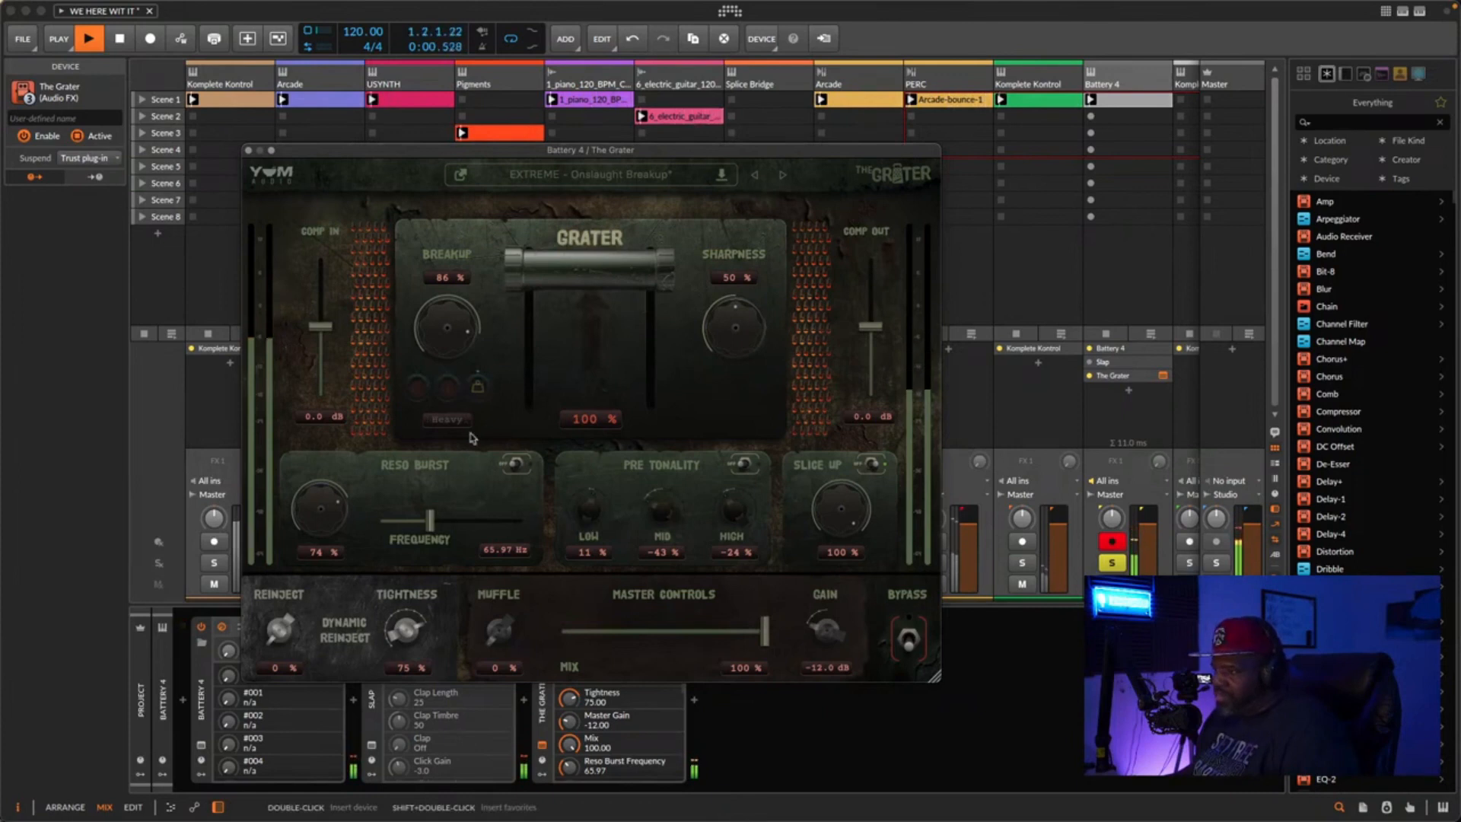
# - Set the Reso Burst frequency to 97.52 Hz, try Muffle at 97% and reduce it to 18%, ending with playback stopped
pyautogui.moveTo(431, 524); pyautogui.dragTo(472, 525)
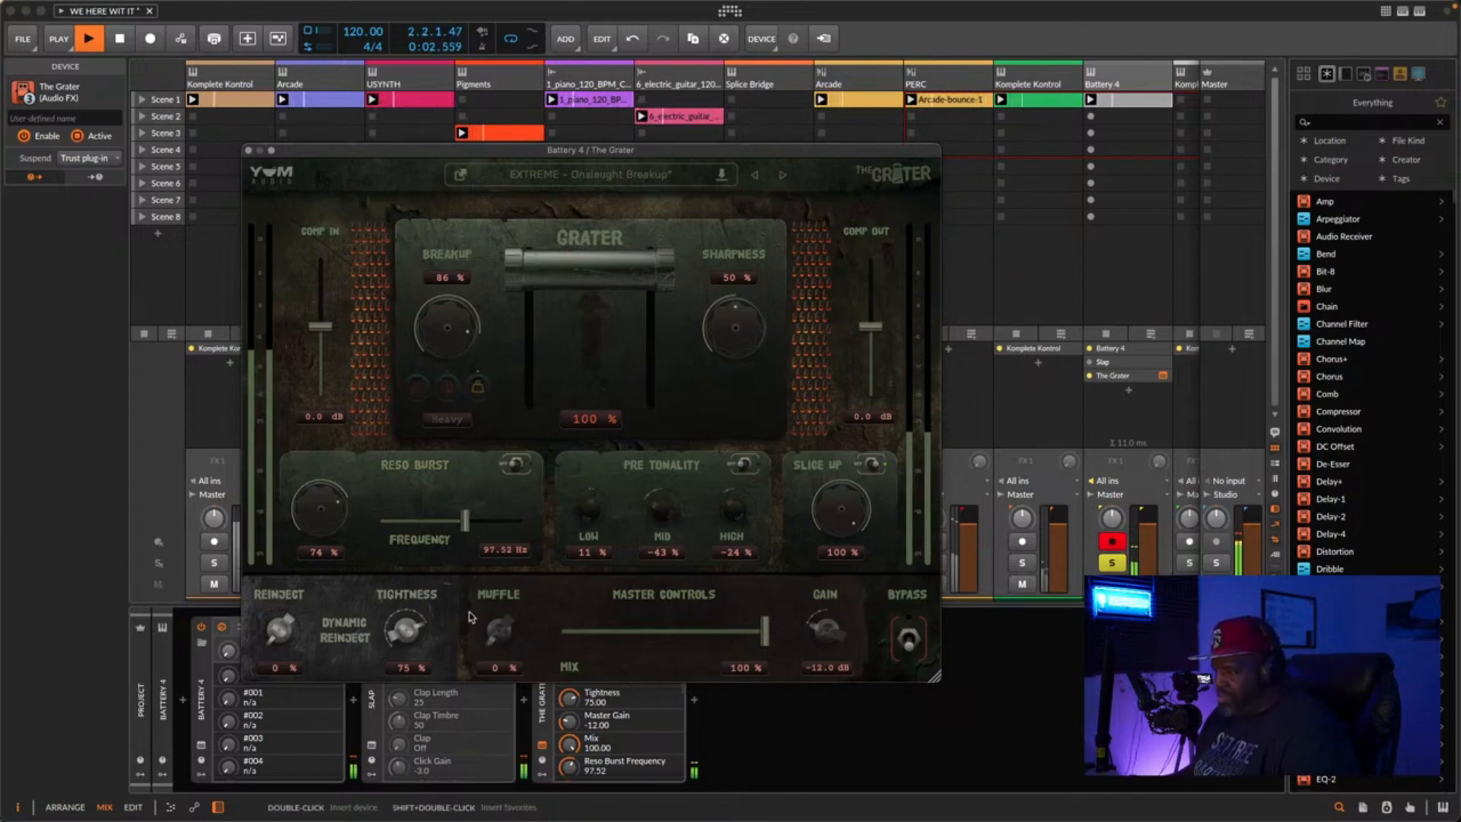
pyautogui.moveTo(498, 629); pyautogui.dragTo(506, 449)
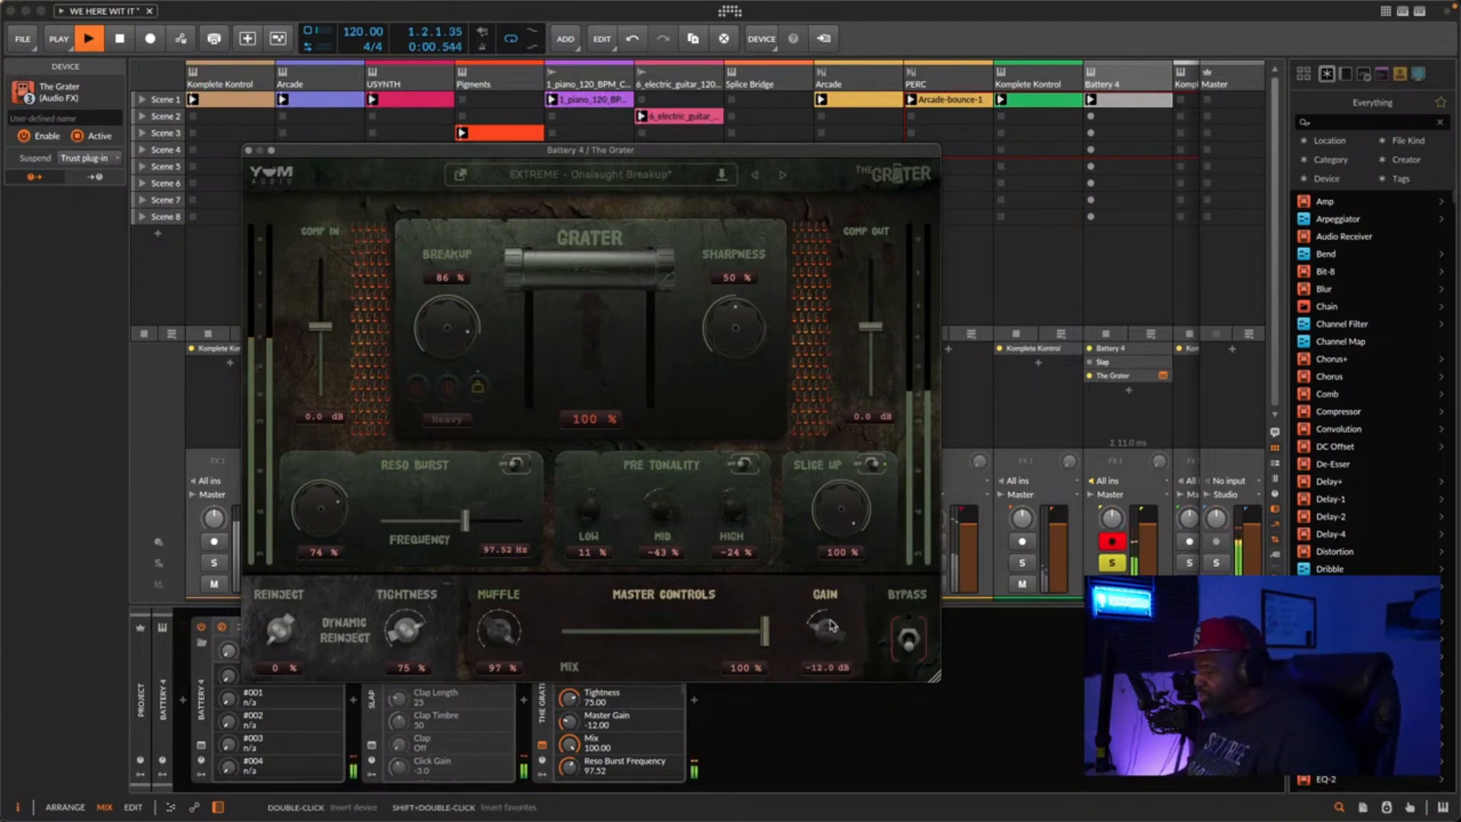
pyautogui.moveTo(496, 642); pyautogui.dragTo(496, 700)
pyautogui.press('space')
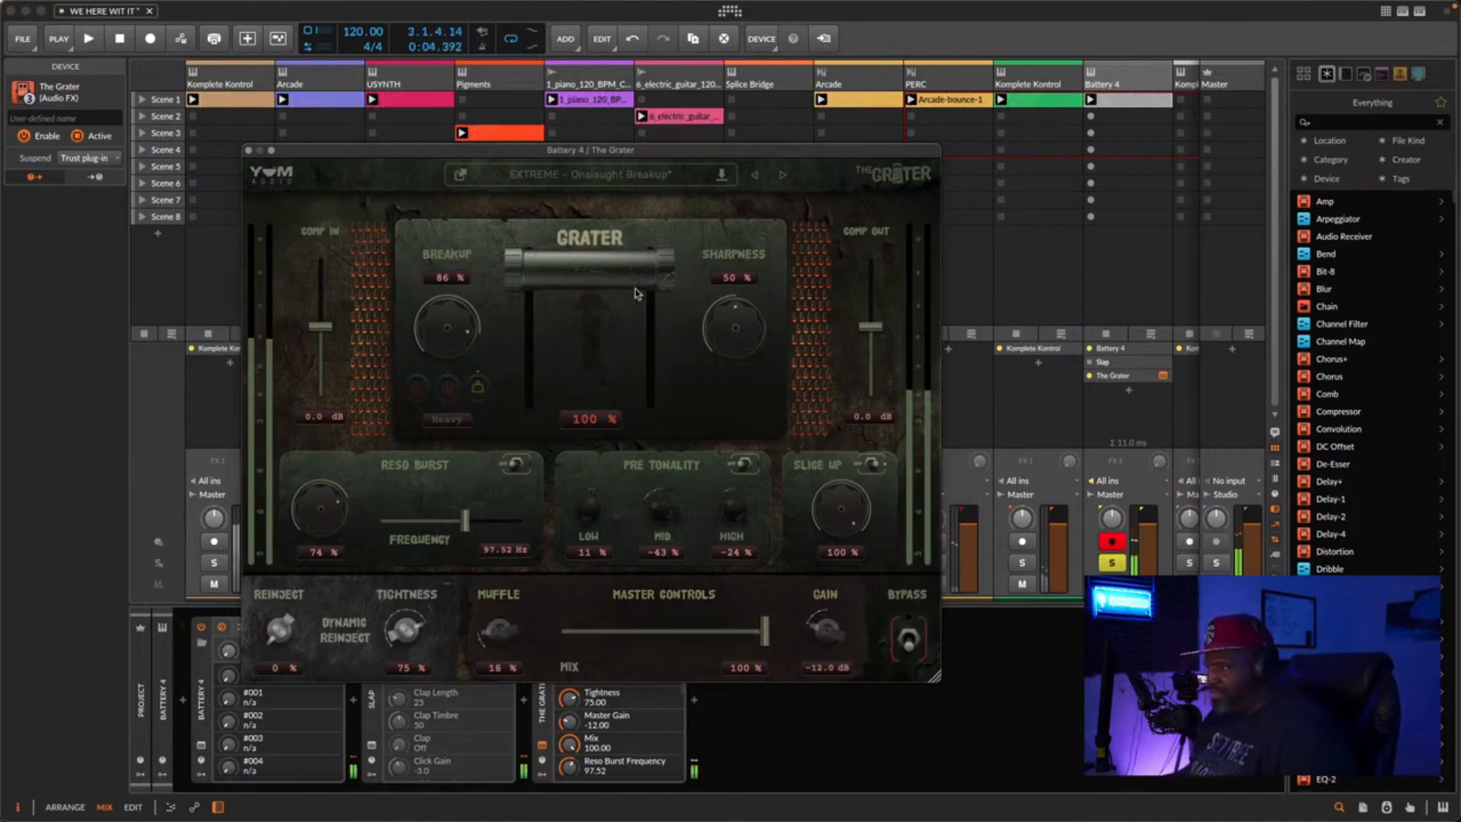
# - Load the "PARALLEL - New York" preset and audition it on the drums with the Grater amount raised to 100%
pyautogui.click(614, 183)
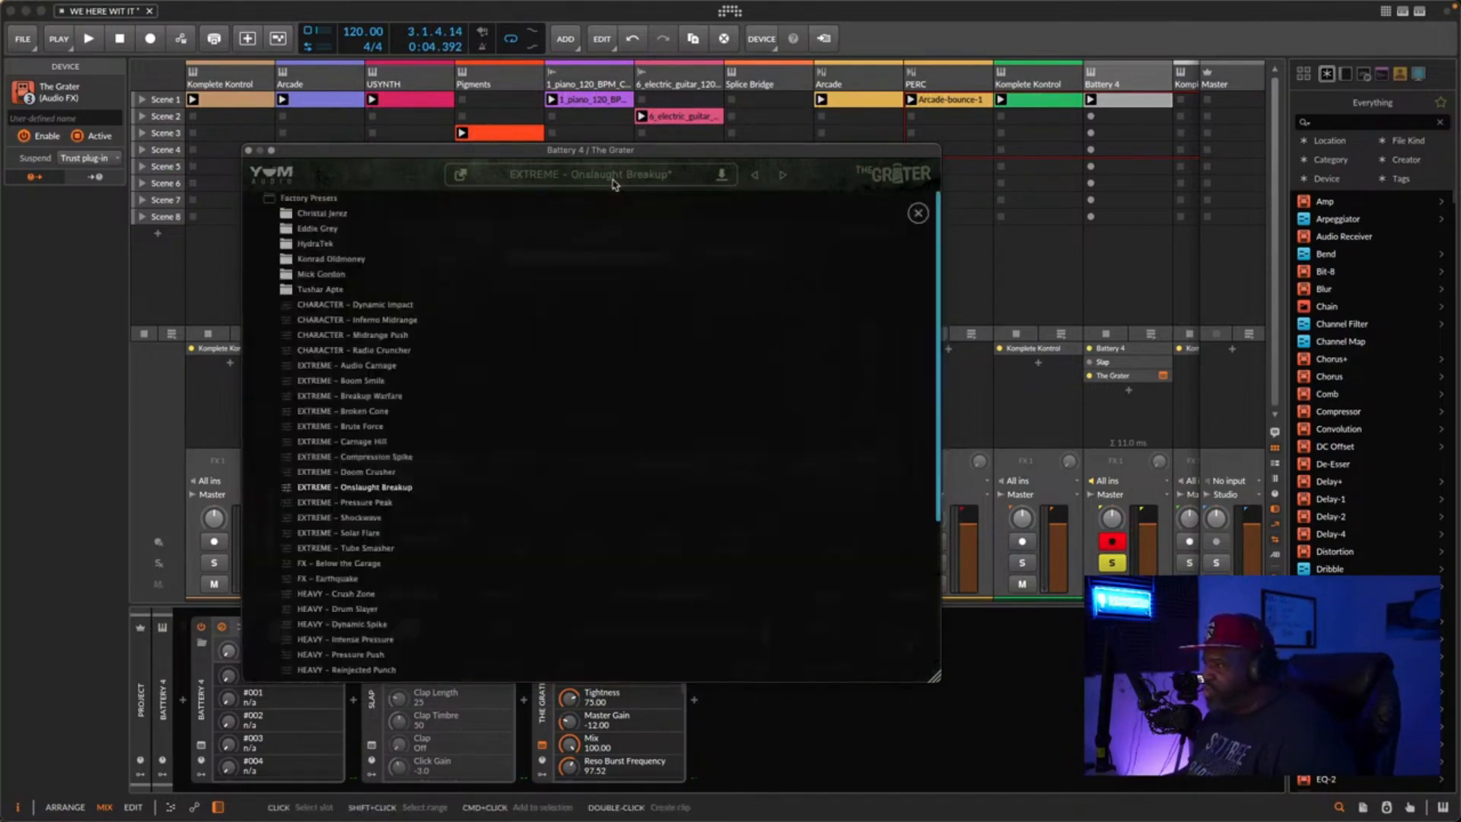
pyautogui.scroll(-3, 424, 489)
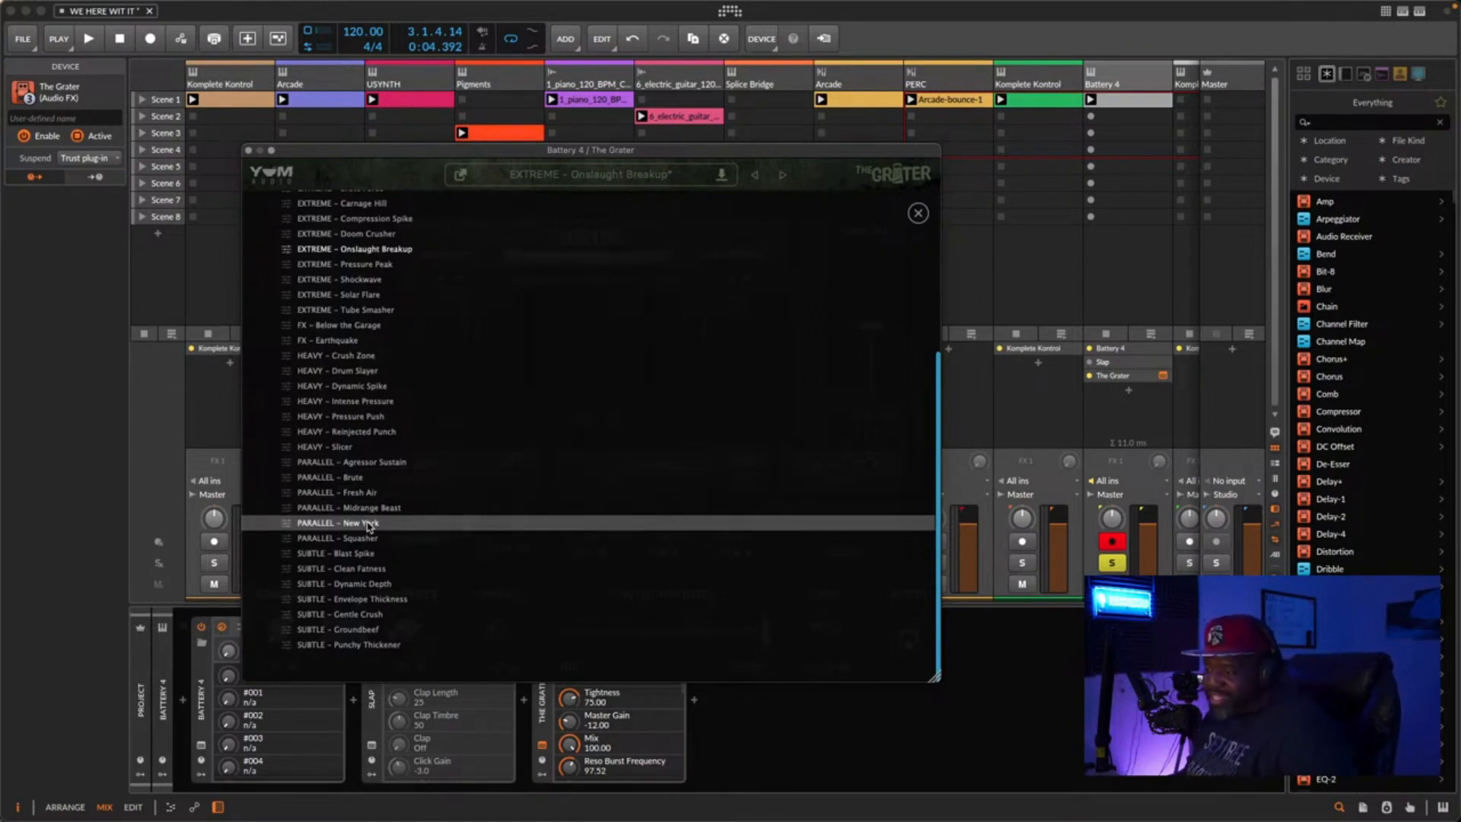
pyautogui.click(368, 524)
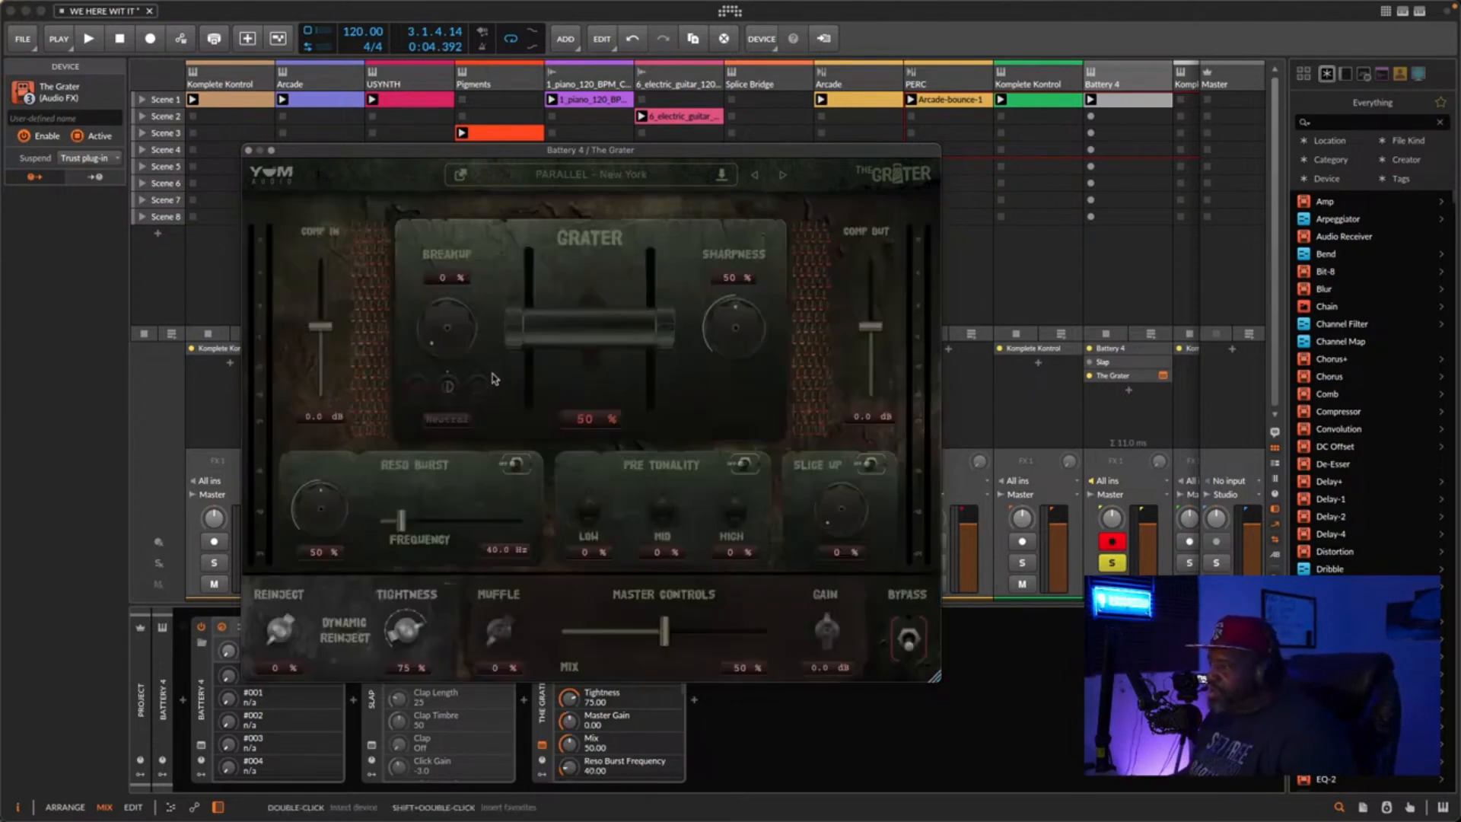
pyautogui.press('space')
pyautogui.moveTo(565, 346); pyautogui.dragTo(567, 259)
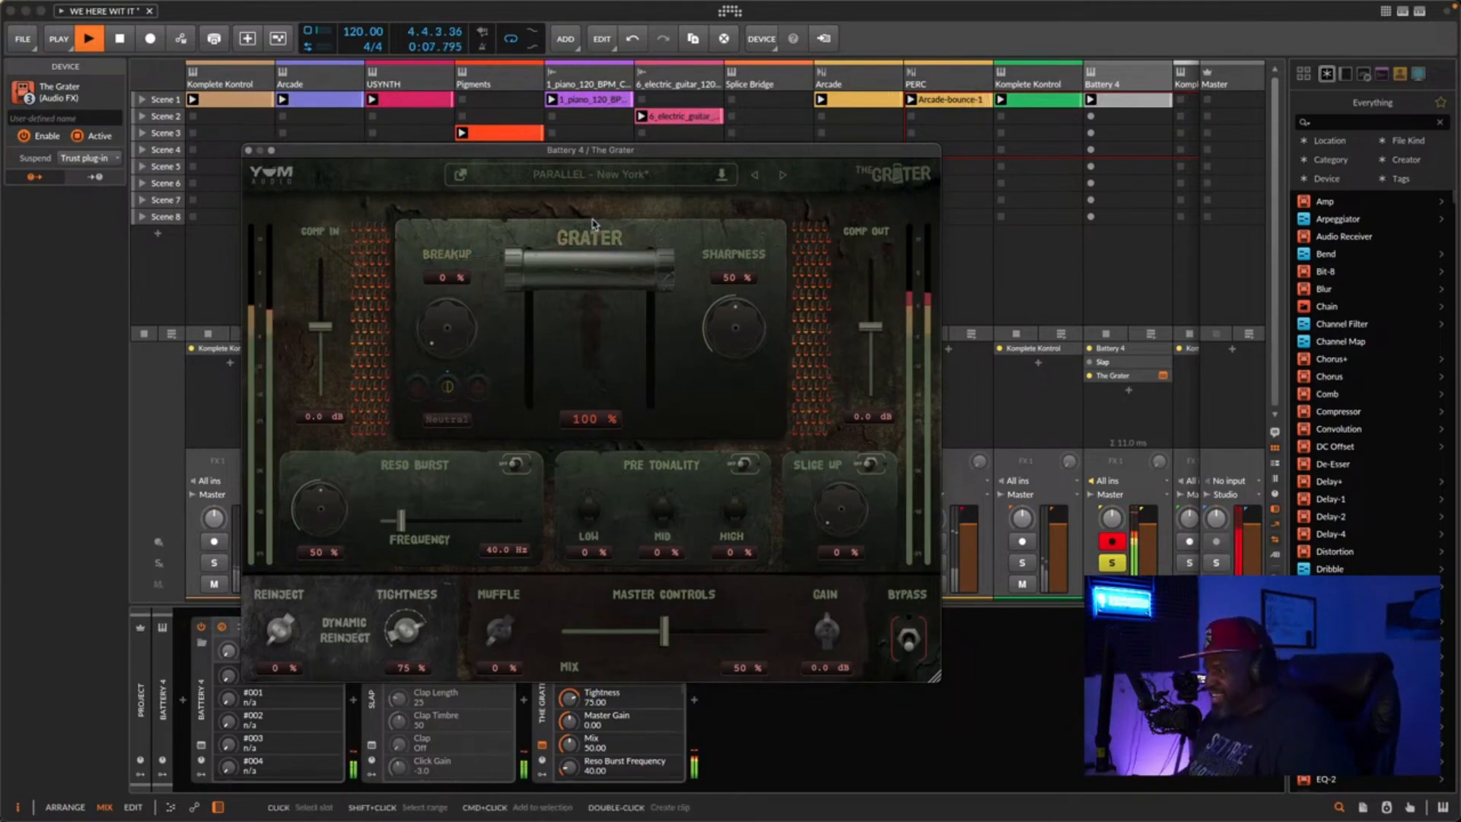
pyautogui.press('space')
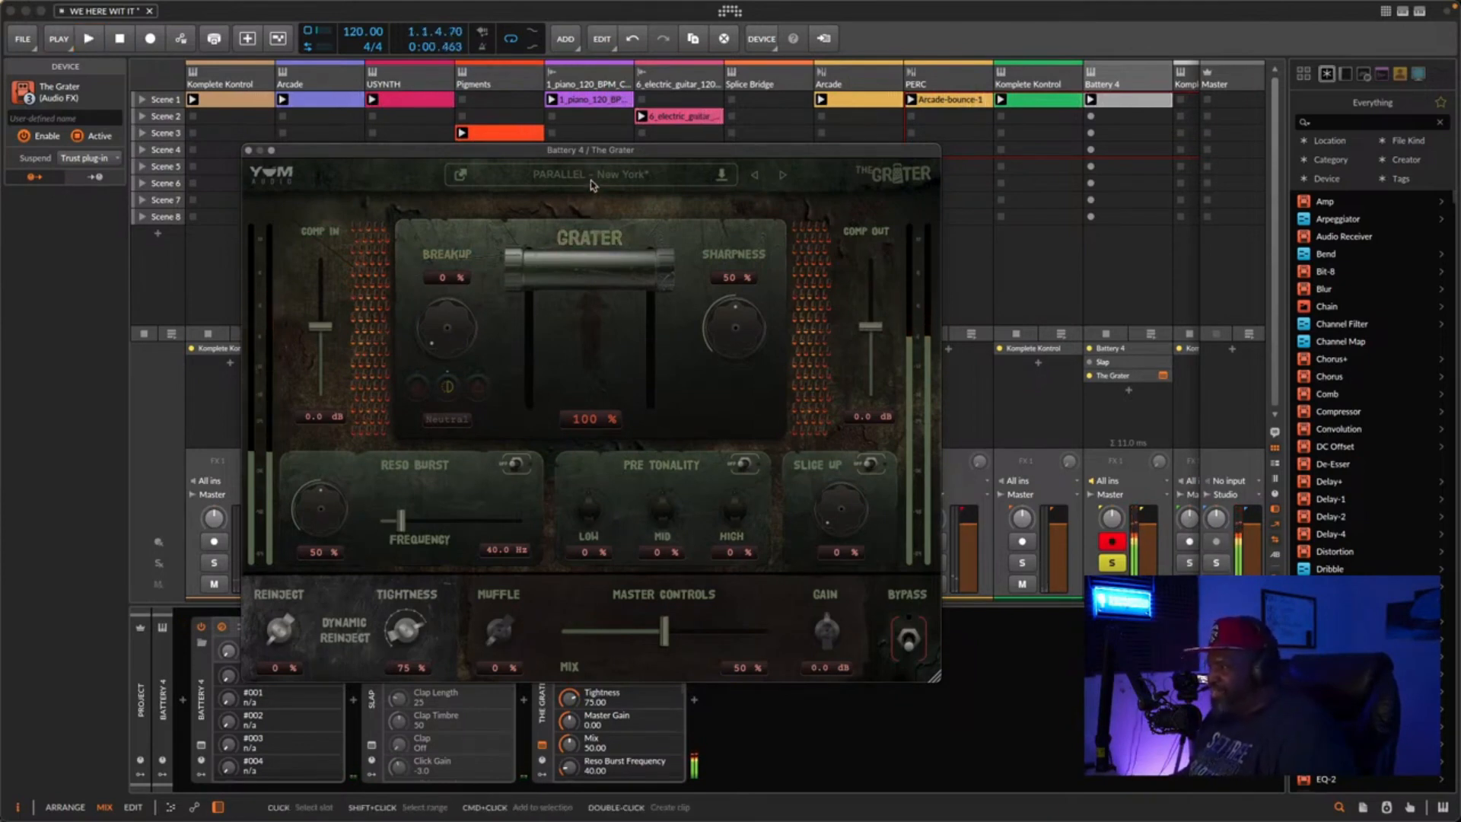
# - Load the "SUBTLE - Envelope Thickness" preset and audition it on the drums with the Grater amount raised to 87%
pyautogui.click(592, 183)
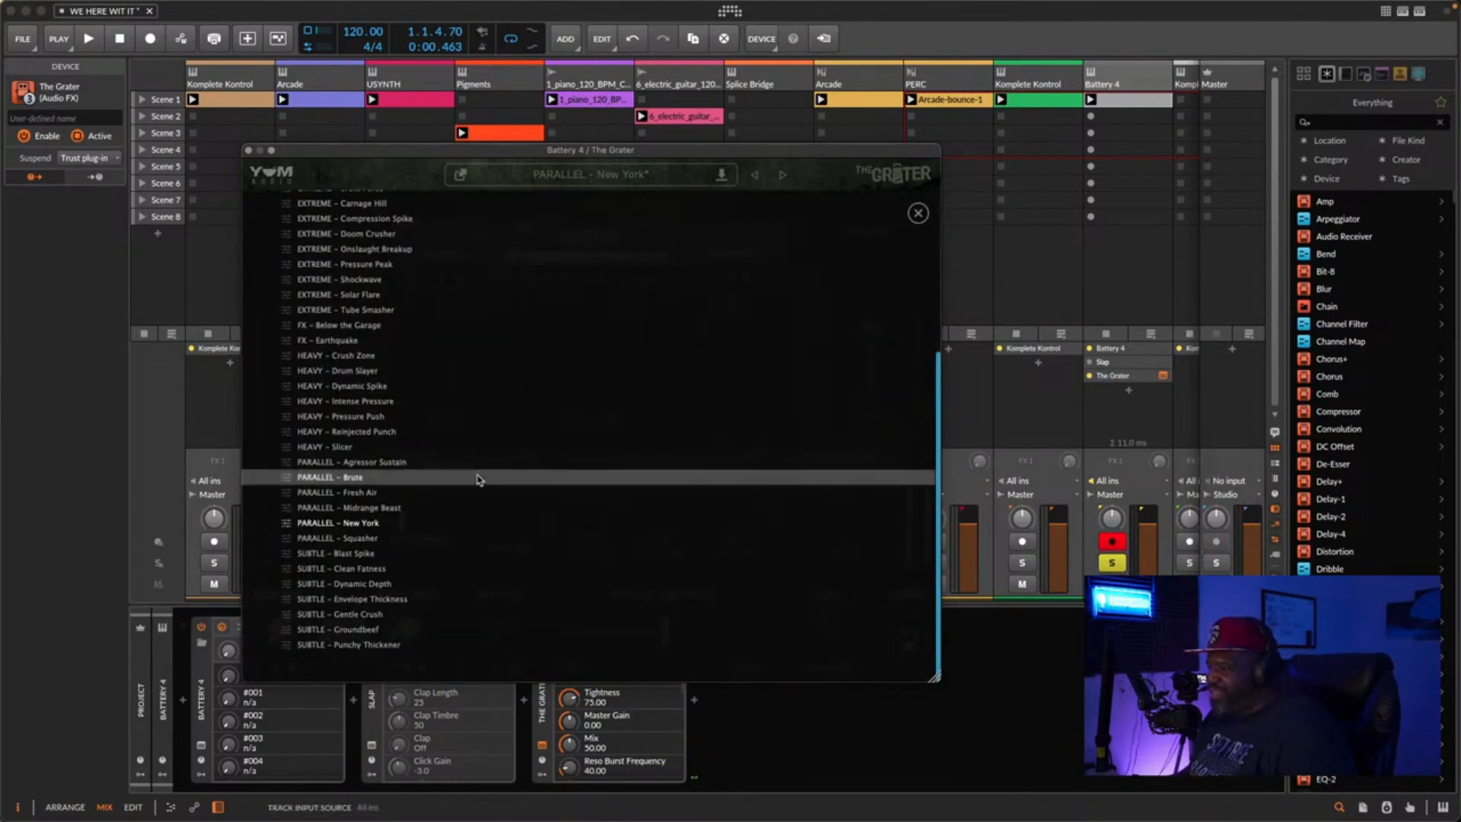
pyautogui.click(407, 598)
pyautogui.press('space')
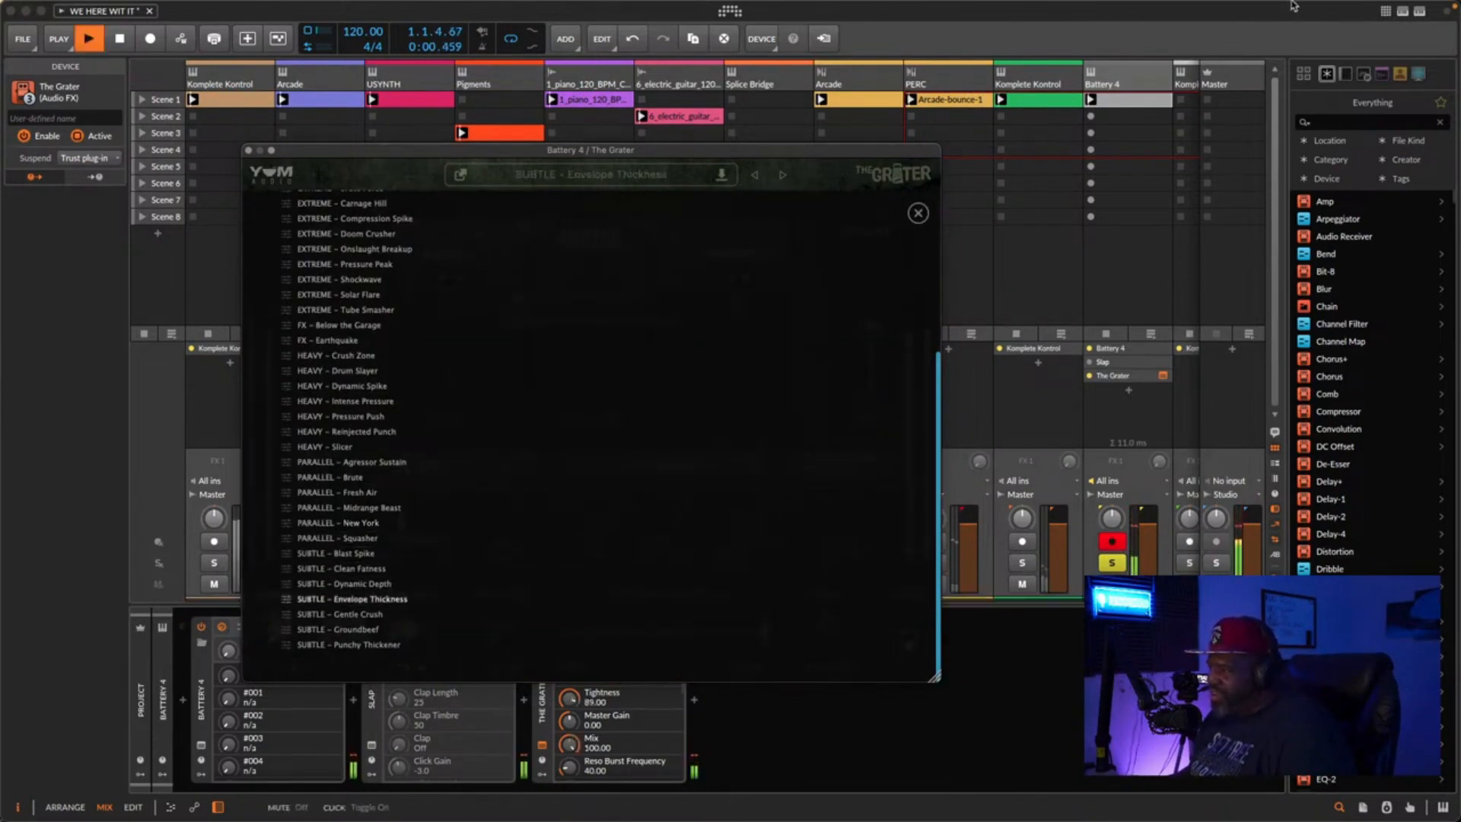
pyautogui.click(918, 215)
pyautogui.moveTo(598, 310); pyautogui.dragTo(601, 277)
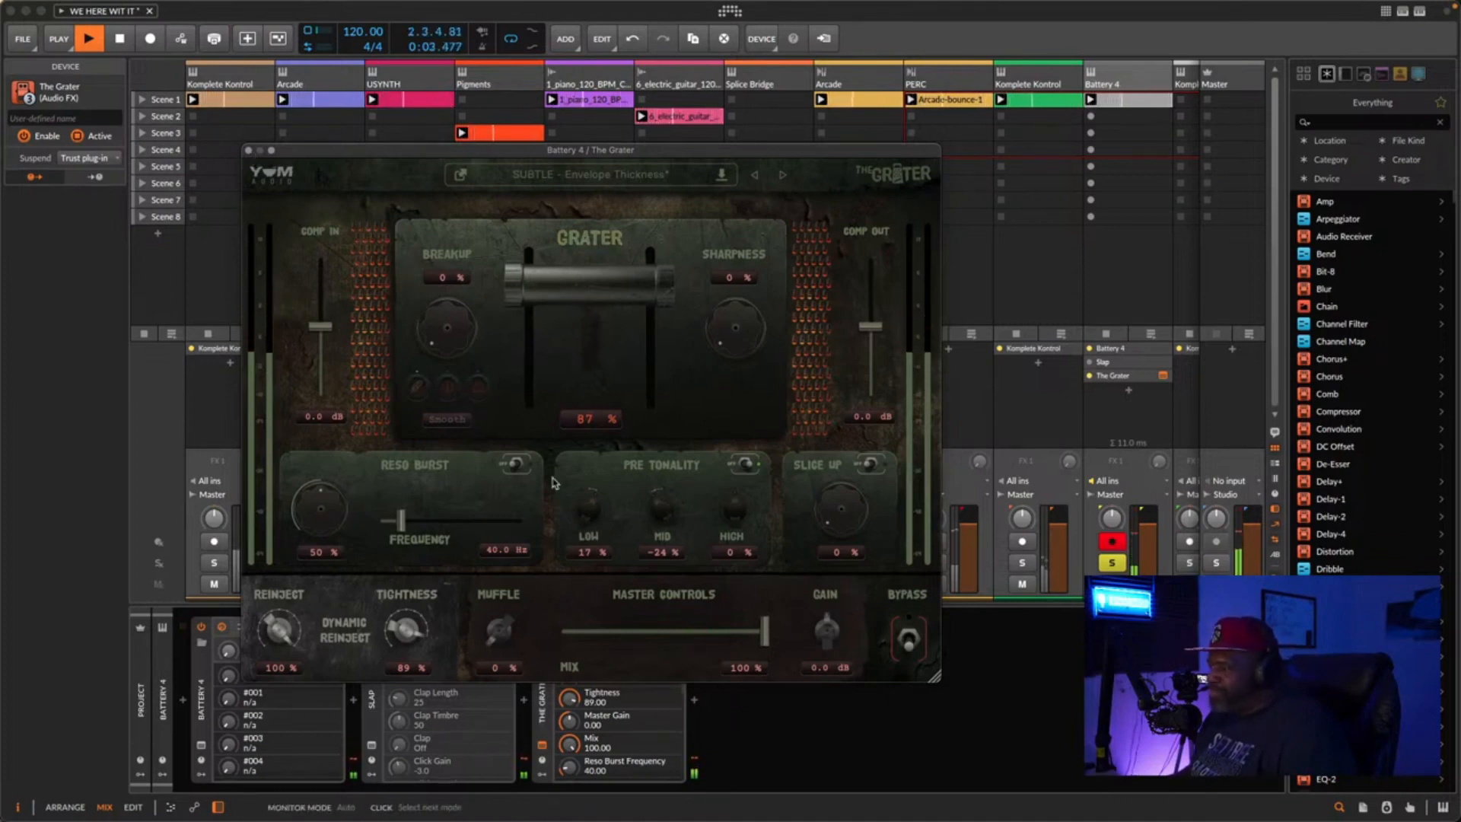
pyautogui.press('space')
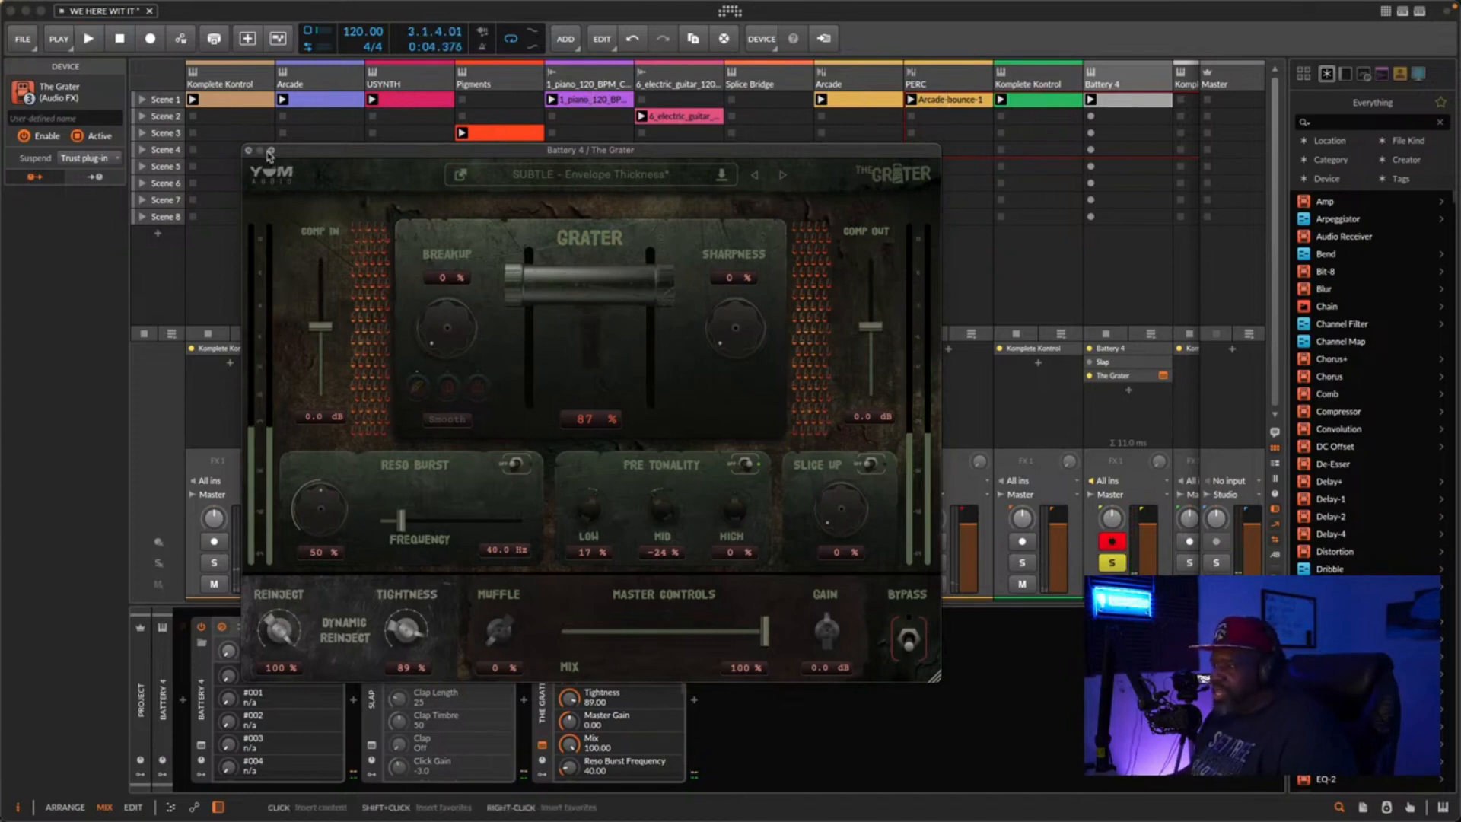